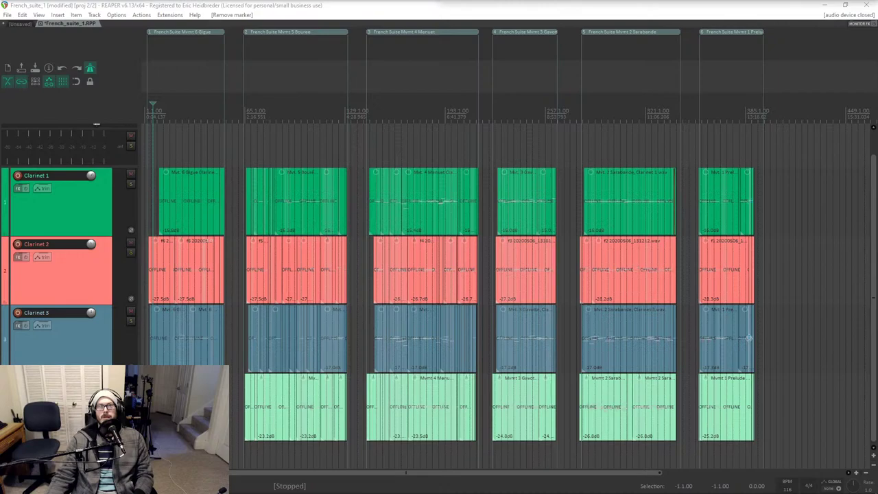
key("alt+Tab")
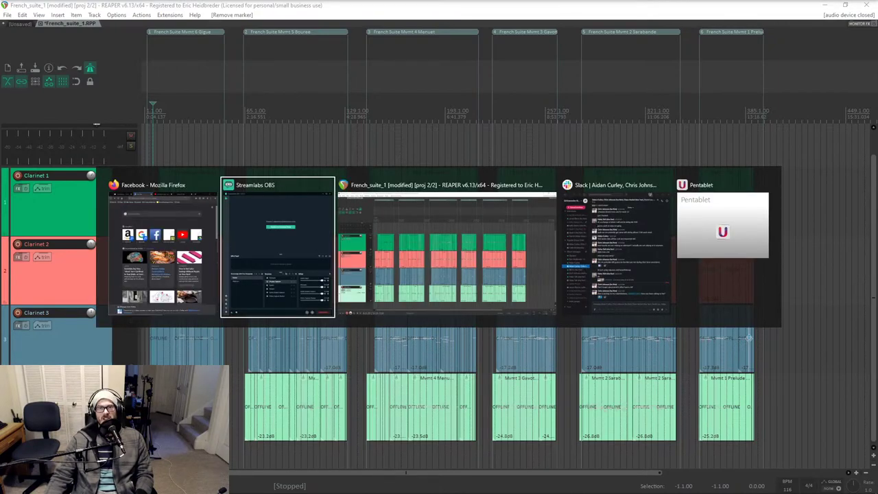
key("Escape")
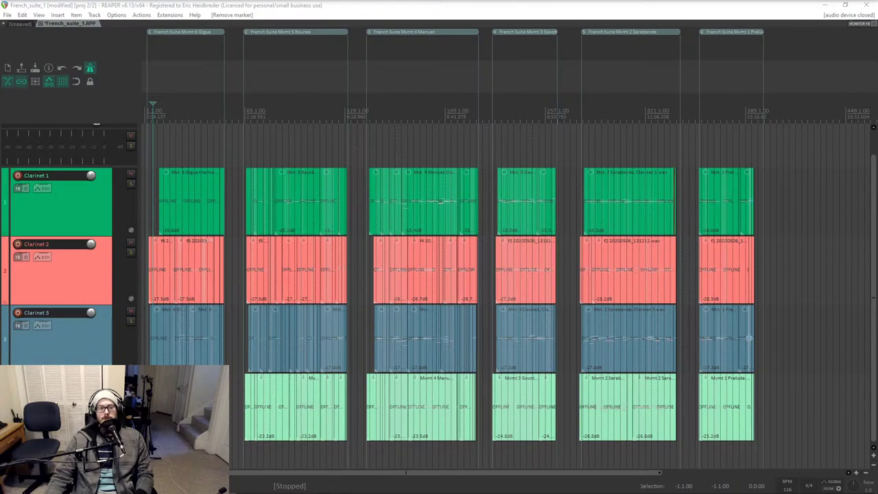
key("alt+Tab")
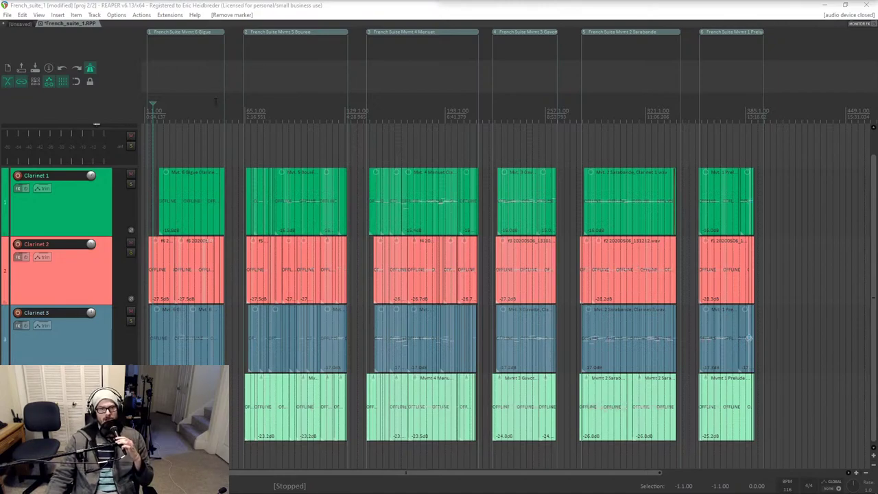
Place the edit cursor near the start of the French Suite Mvmt 6 Gigue region.
left_click(194, 111)
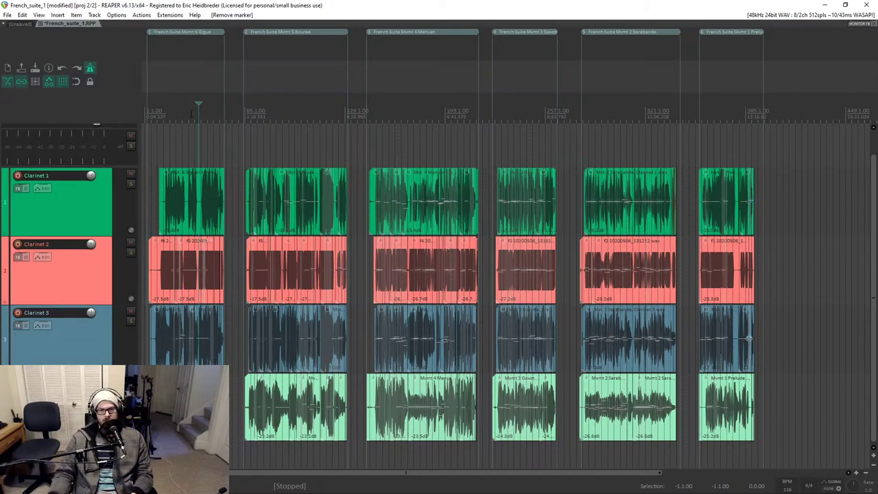
left_click(176, 114)
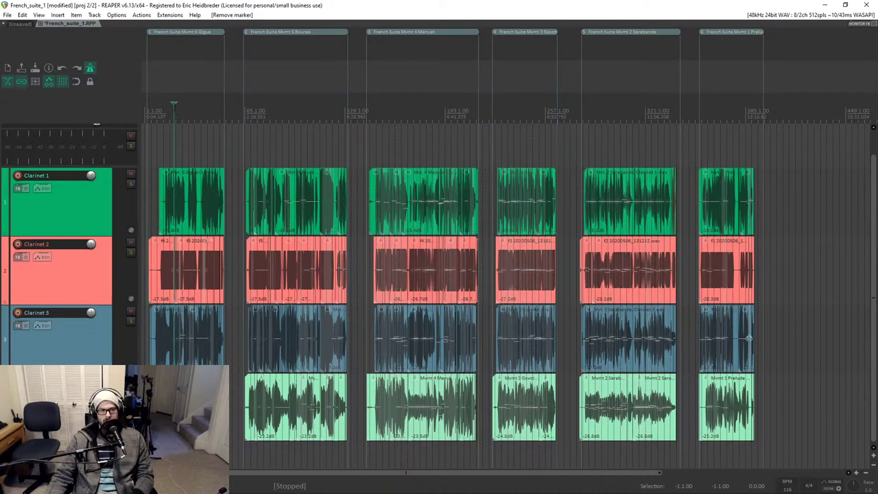
left_click(166, 111)
scroll(216, 142, "up", 5)
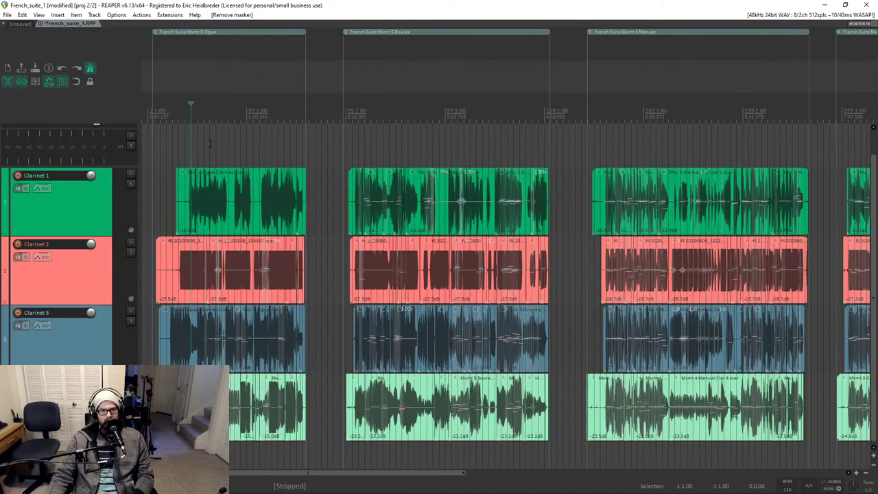
left_click(179, 113)
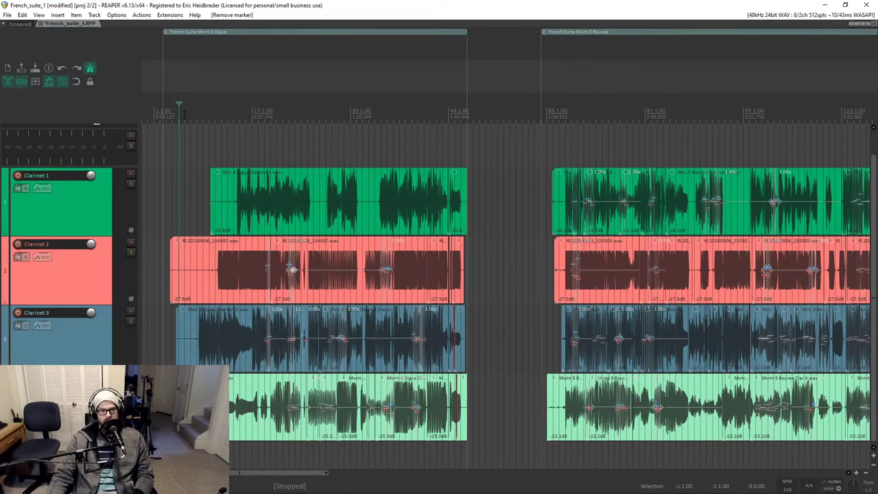
key("alt+Tab")
key("alt+Tab")
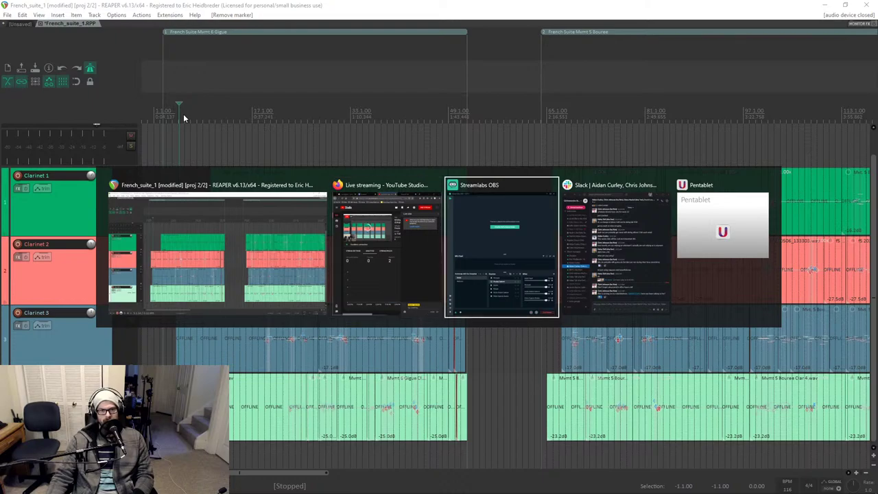
key("alt+shift+Tab")
key("alt+shift+Tab")
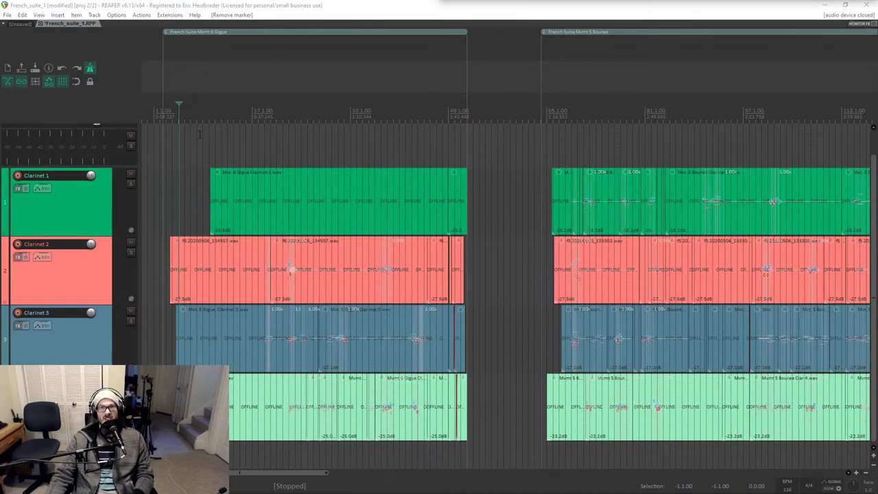
Turn off the metronome and listen to the opening bars of the Mvmt 6 Gigue.
key("space")
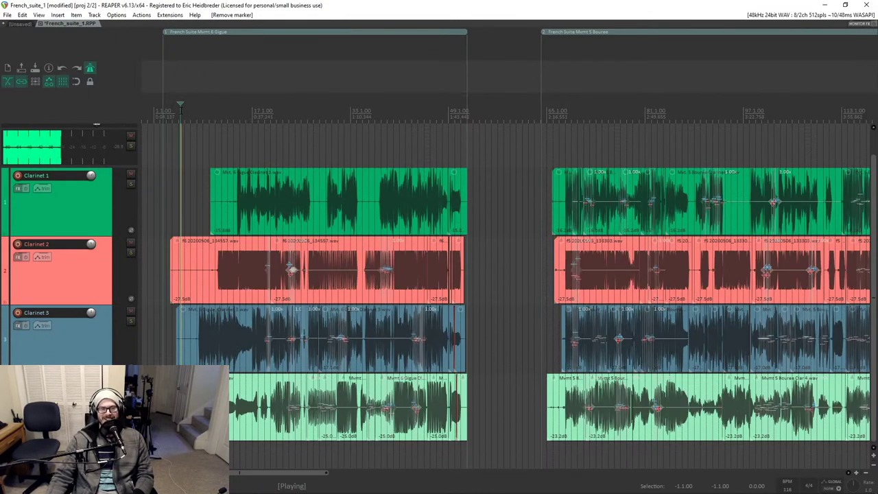
key("alt+Tab")
key("Escape")
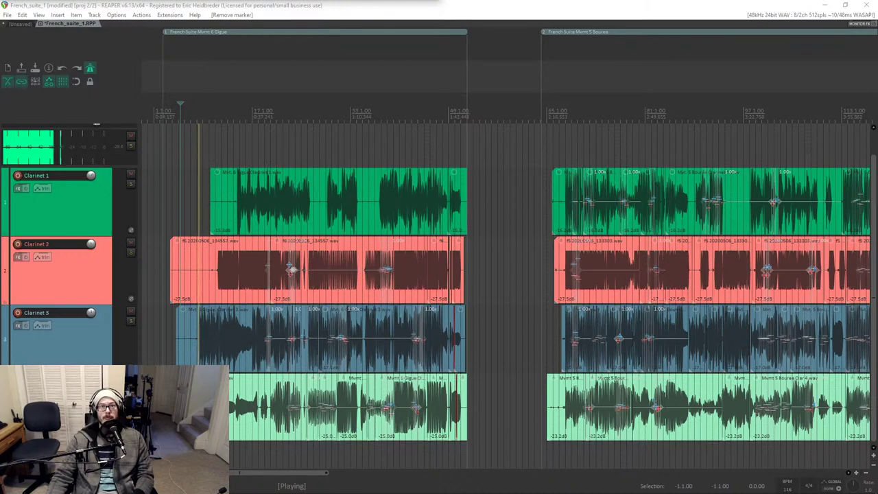
key("equal")
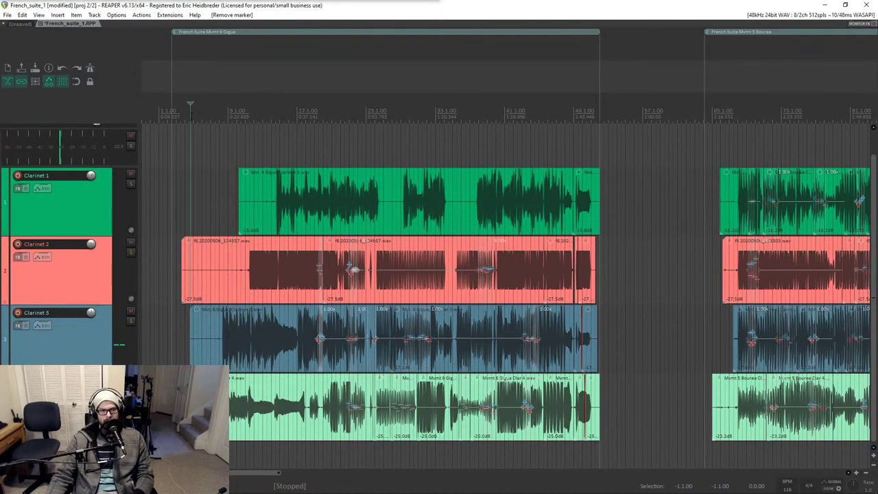
key("equal")
key("equal")
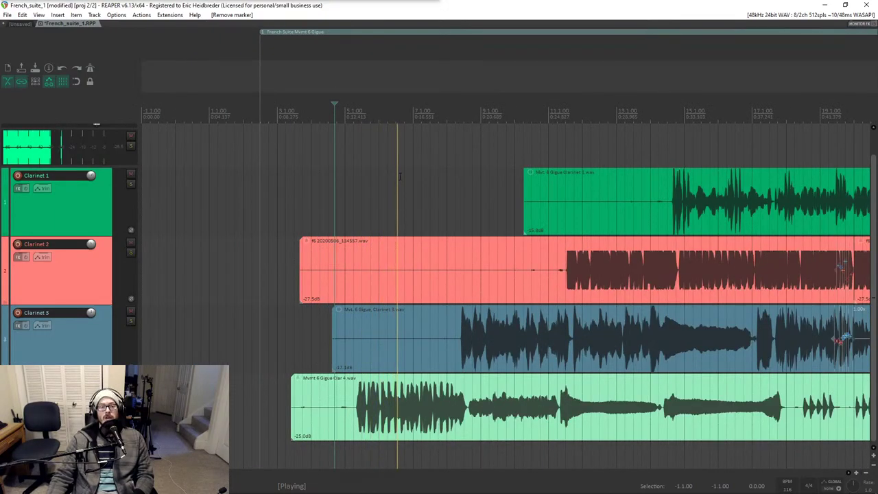
key("space")
left_click(430, 260)
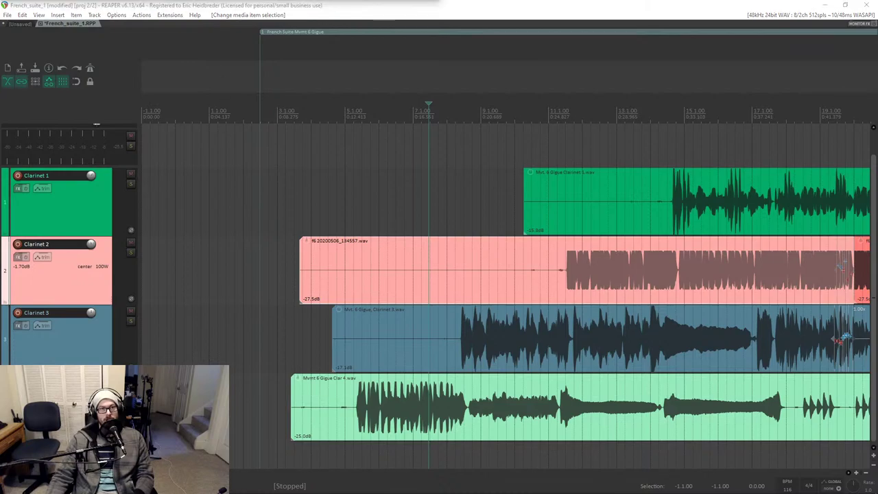
Show the mixer below the arrangement and enlarge it so the tracks' FX slots can be reached.
key("ctrl+alt+t")
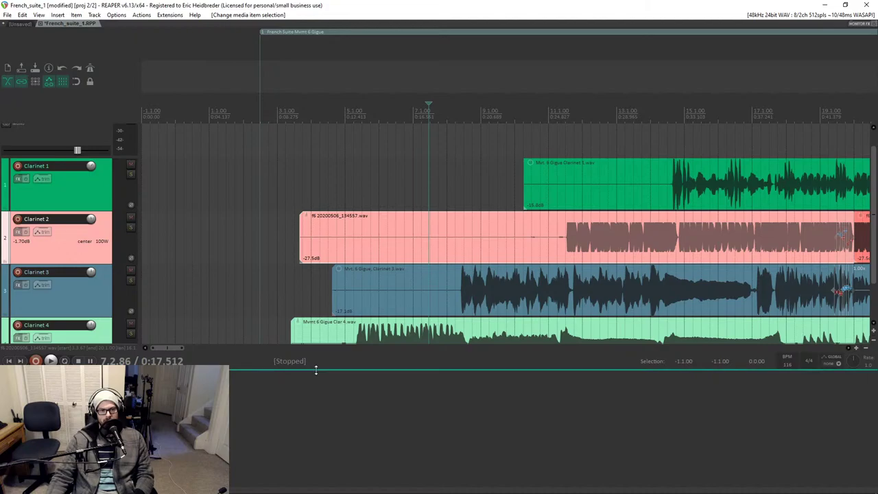
left_click_drag(316, 369, 318, 327)
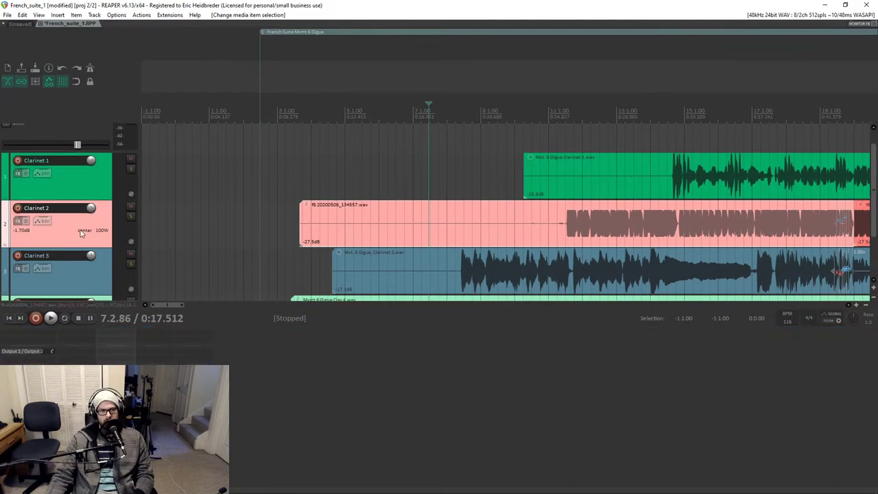
scroll(78, 233, "down", 2)
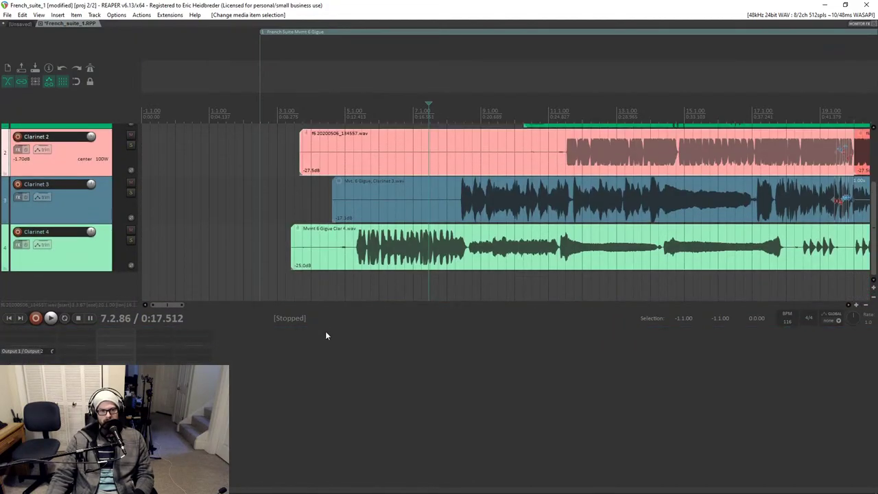
left_click_drag(329, 325, 332, 307)
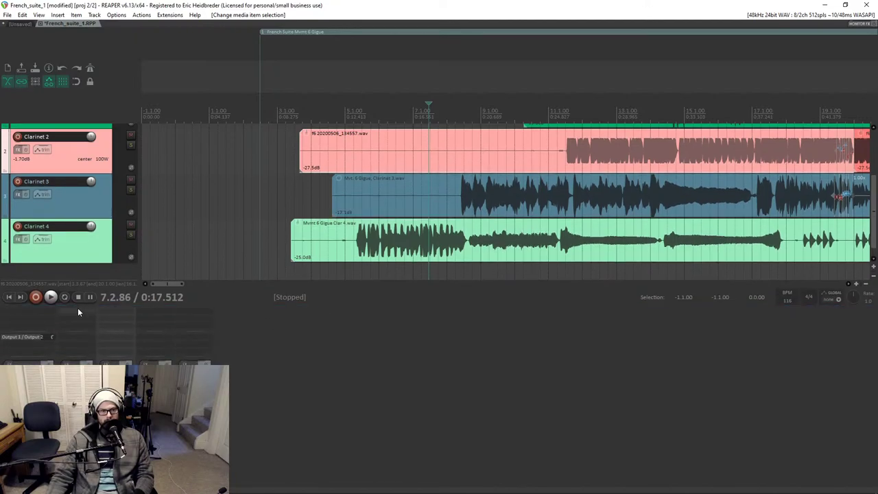
Add the VST RX 7 Spectral De-noise plug-in to the Clarinet 1 track, filtering the plug-in list by "rx".
left_click(372, 150)
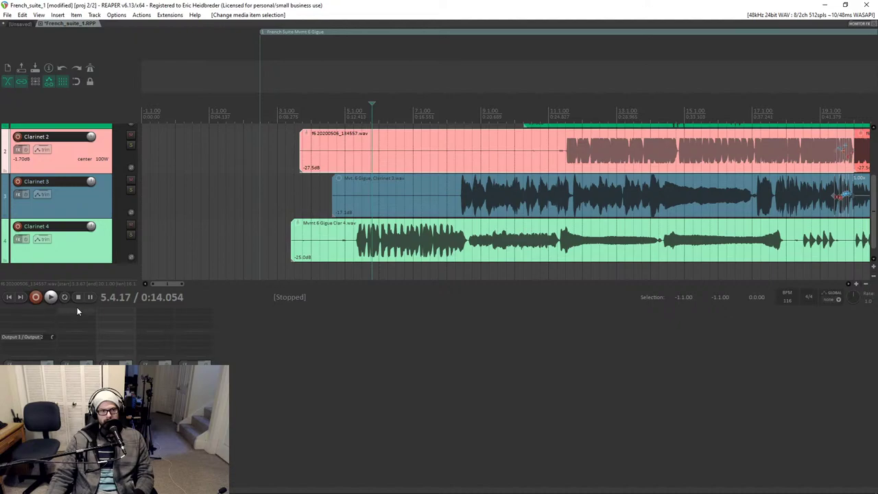
left_click(78, 309)
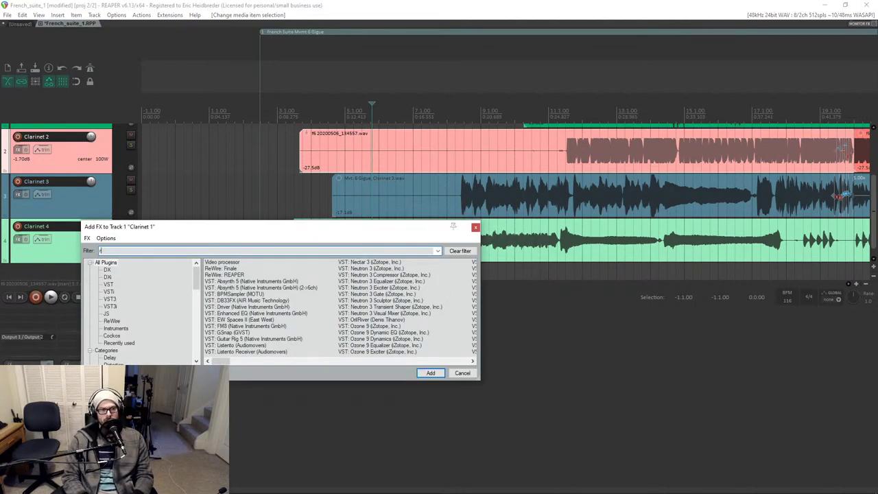
type("rx")
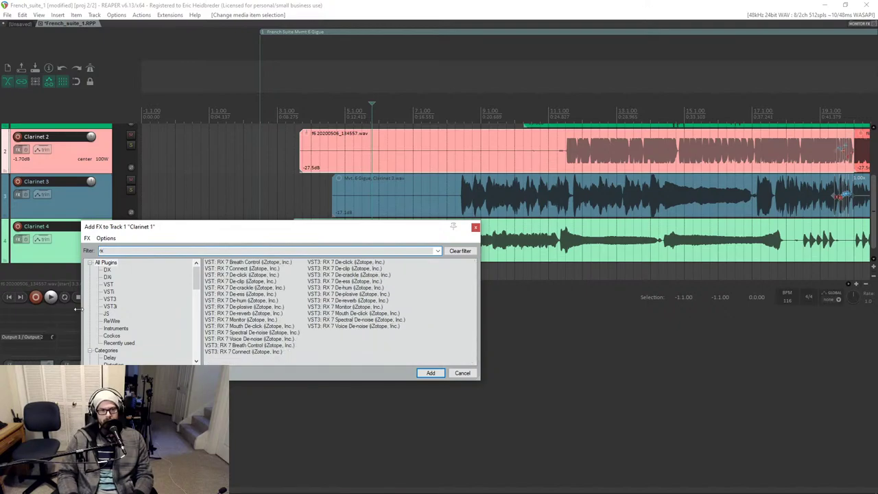
left_click(255, 333)
double_click(255, 333)
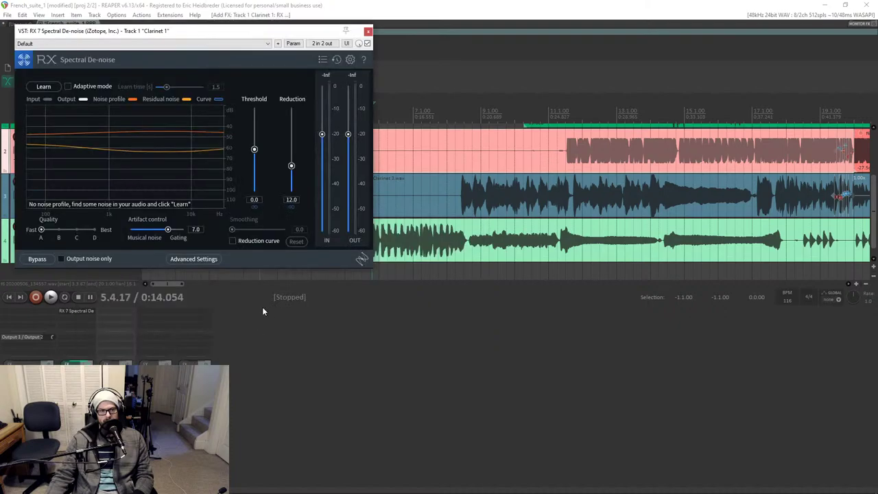
Extend the start of Clarinet 1's first Gigue item back to just before bar 5 and clear the time selection.
left_click_drag(403, 155, 480, 153)
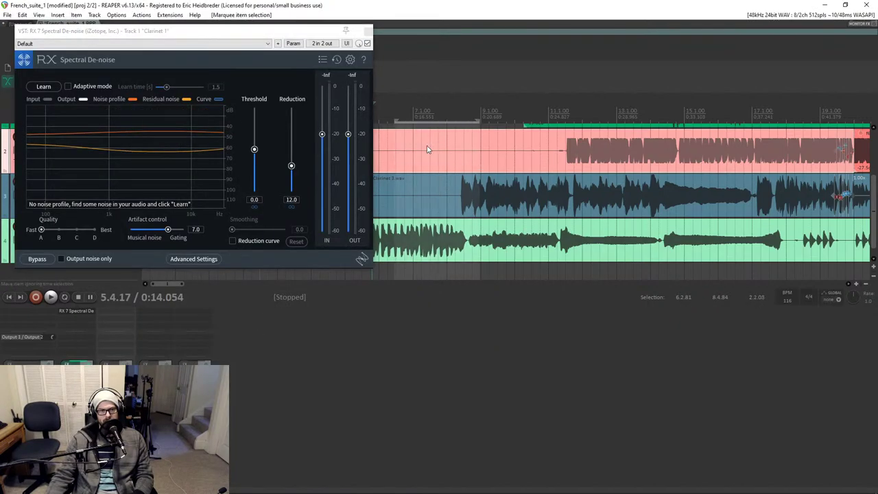
left_click(420, 149)
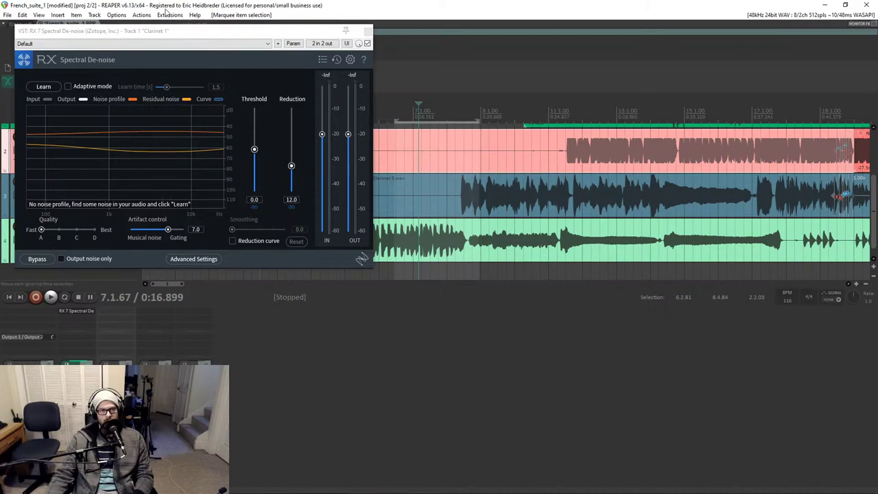
left_click_drag(168, 34, 184, 250)
scroll(62, 165, "up", 3)
left_click_drag(522, 197, 333, 197)
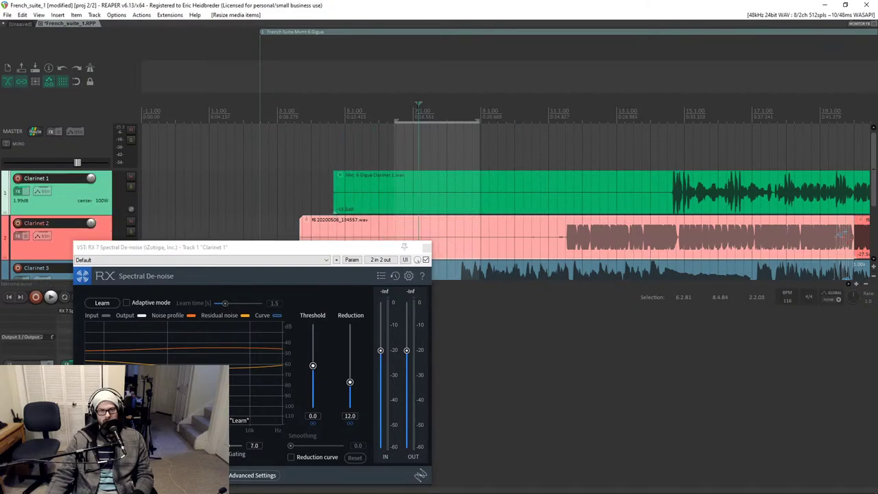
left_click(426, 108)
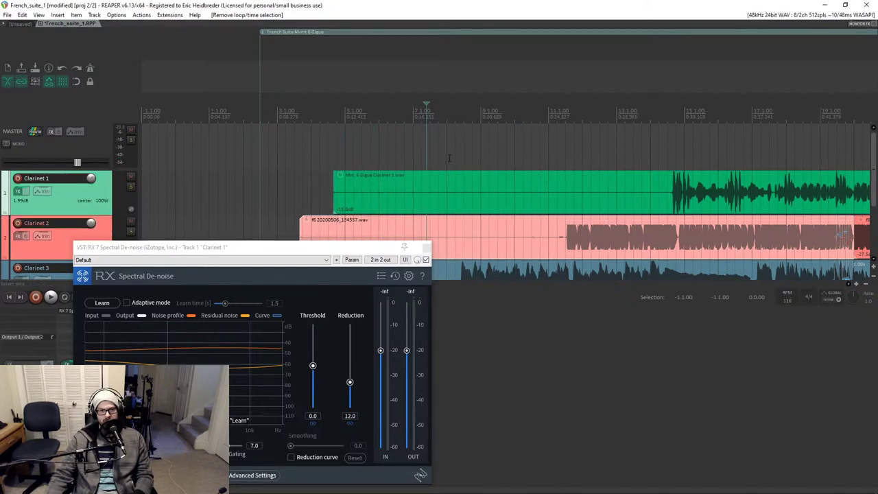
Make a time selection from 8.1.39 to 10.1.48 over the Clarinet 1 Gigue item's quiet lead-in and play it with the track soloed.
left_click(459, 184)
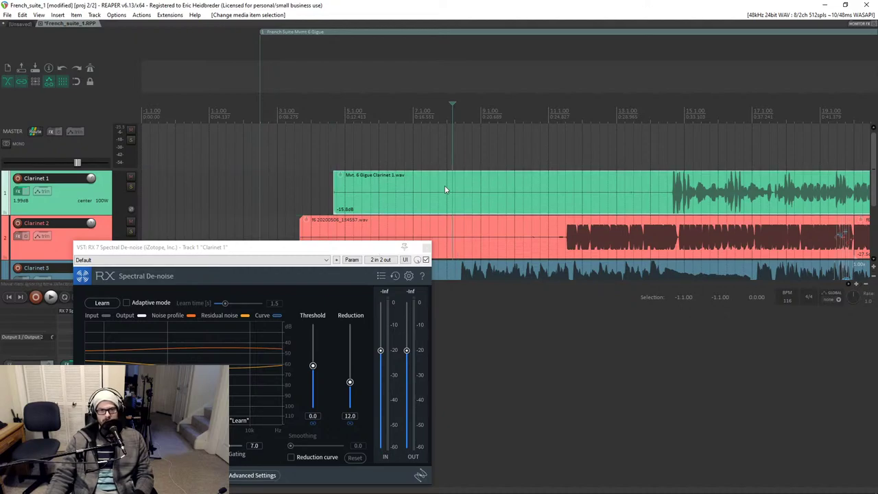
left_click_drag(451, 194, 519, 195)
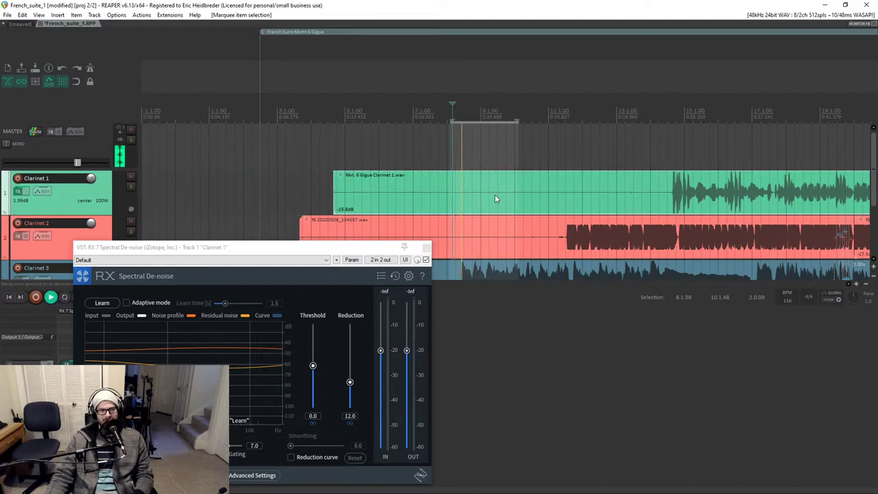
left_click(130, 186)
key("space")
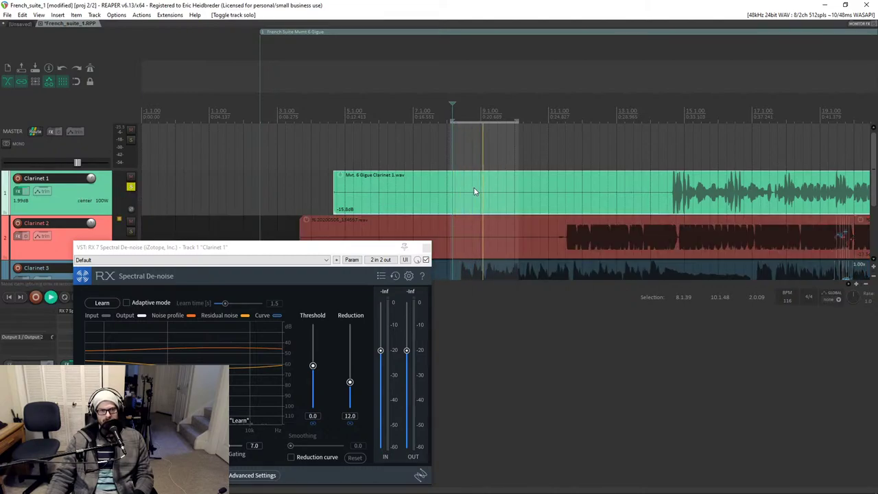
Have Spectral De-noise learn Clarinet 1's noise profile from the playing selection.
left_click(308, 254)
left_click_drag(307, 254, 261, 247)
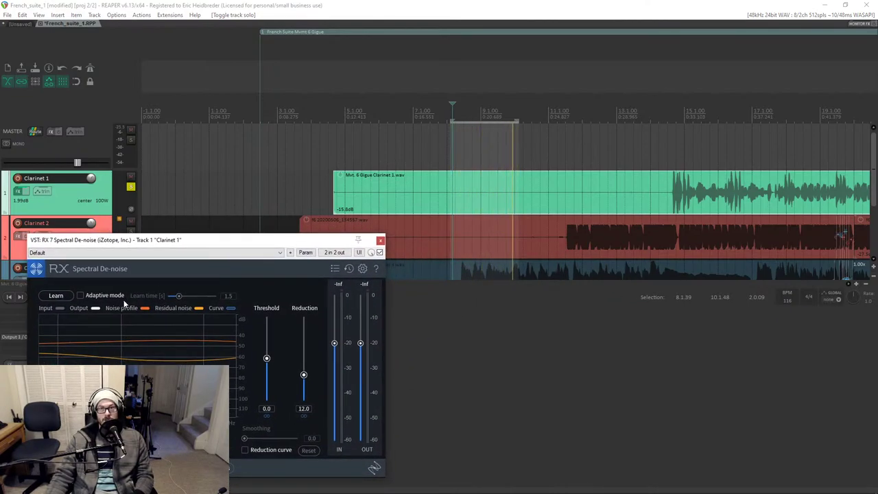
left_click(58, 296)
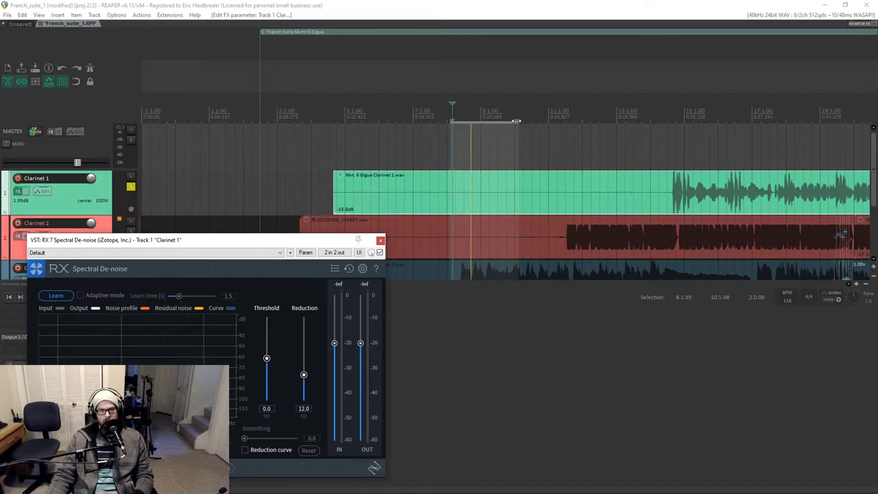
Adjust the time selection over Clarinet 1's quiet lead-in to run from 8.1.28 to 9.2.95.
left_click_drag(520, 135, 432, 122)
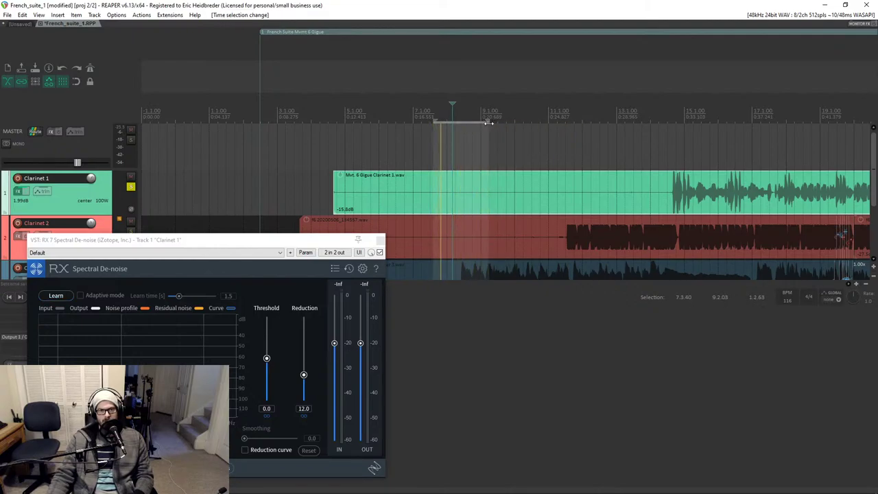
left_click_drag(489, 121, 473, 121)
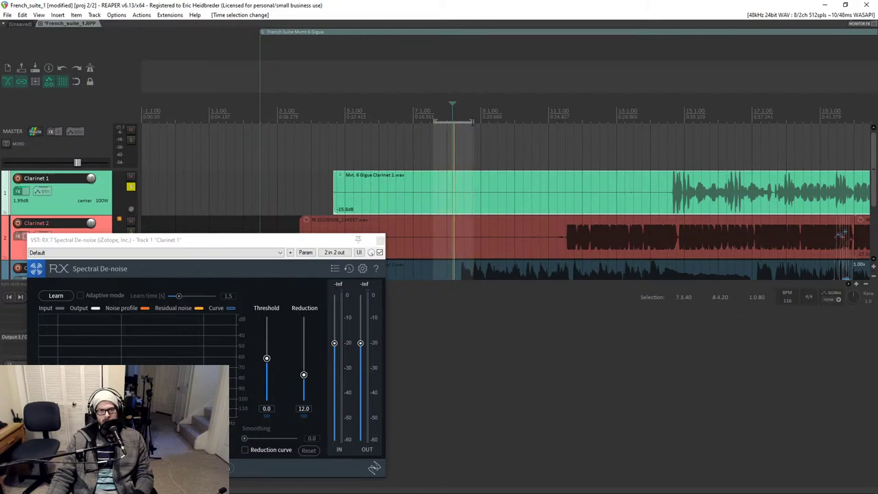
mouse_move(474, 121)
left_mouse_down()
mouse_move(458, 120)
mouse_move(487, 121)
left_mouse_up()
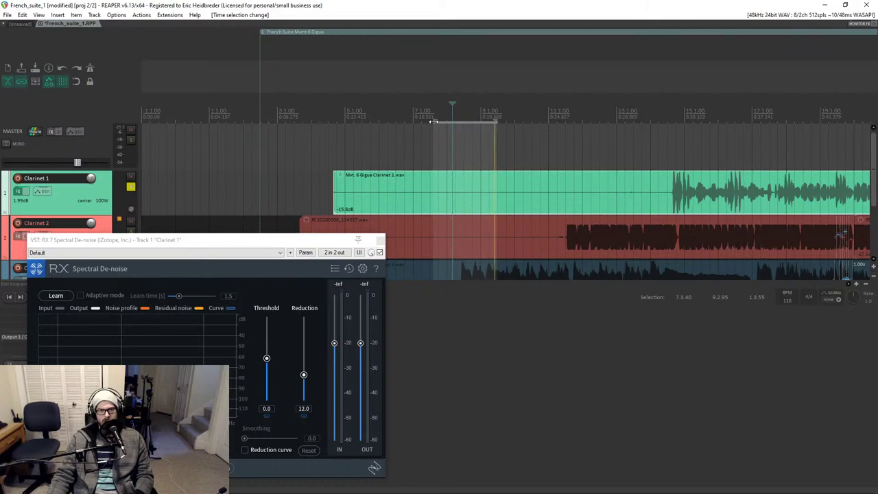
left_click_drag(434, 121, 449, 121)
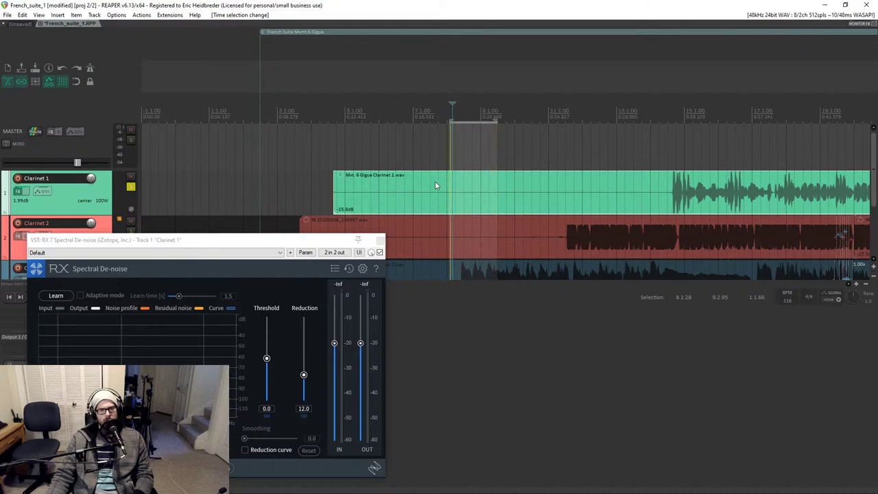
Audition Clarinet 1's quiet lead-in with time selections starting at 5.2.72, then with one from 9.1.60 to 11.1.85.
left_click_drag(361, 182, 421, 203)
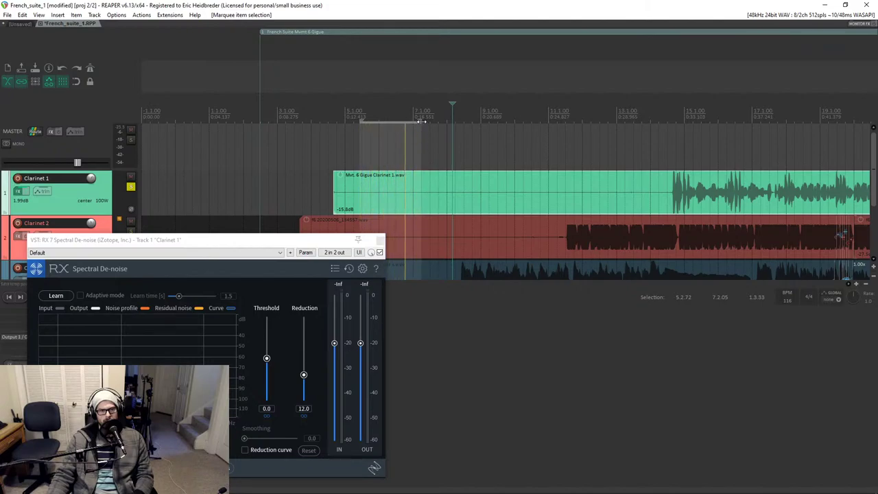
left_click_drag(421, 121, 376, 123)
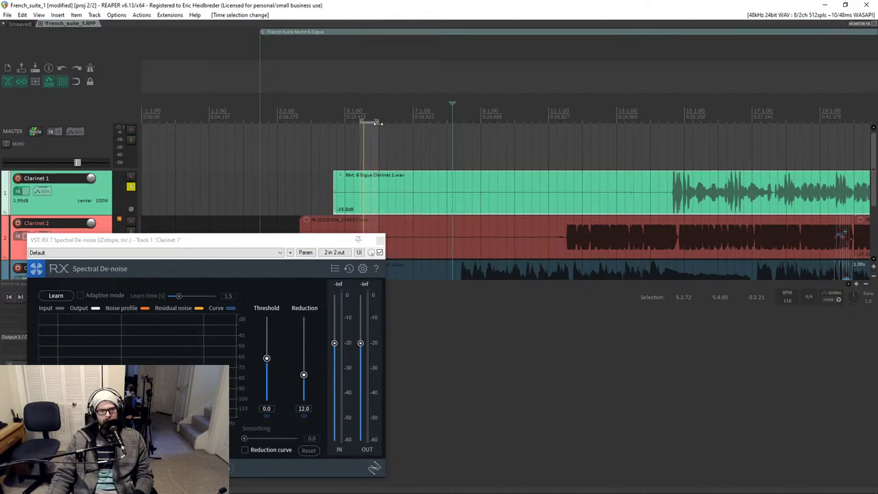
left_click_drag(379, 122, 555, 121)
left_click_drag(368, 122, 485, 122)
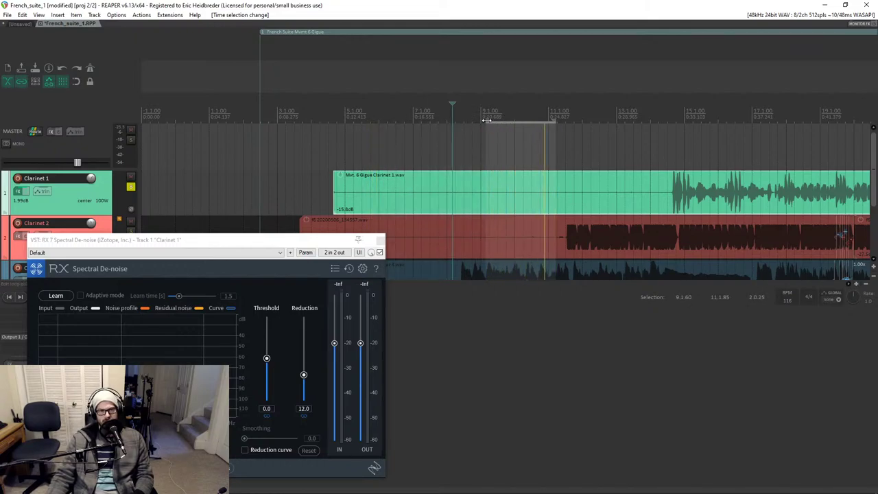
Narrow the time selection over Clarinet 1's quiet lead-in to run from 10.2.77 to 11.1.04.
left_click_drag(486, 121, 504, 121)
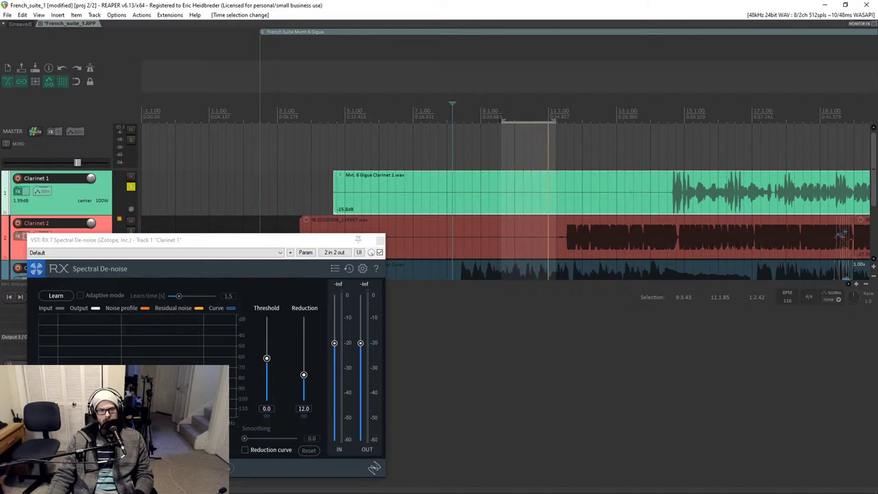
left_click_drag(502, 121, 533, 120)
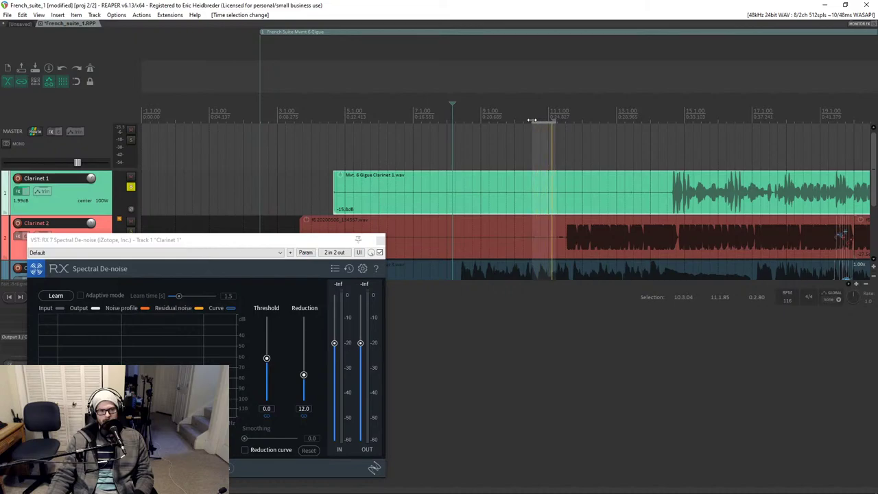
left_click_drag(531, 121, 548, 121)
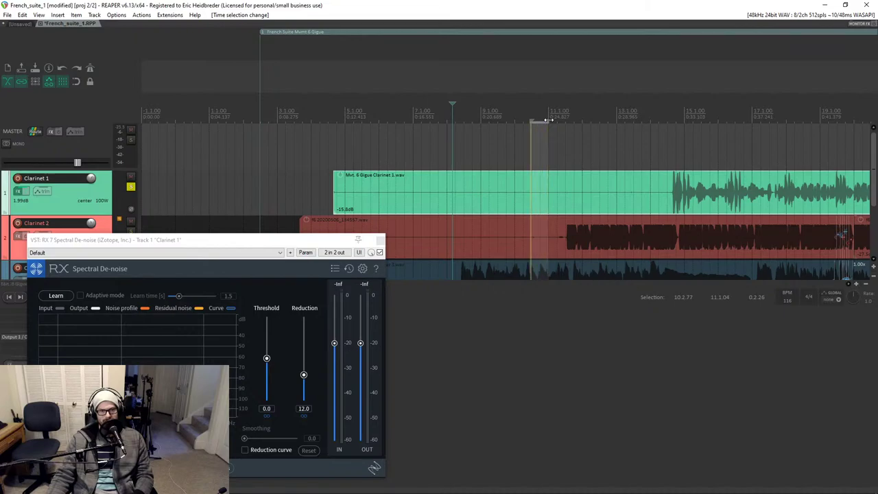
Shift the time selection on Clarinet 1's lead-in closer to the first notes, from 11.4.54 to 12.3.13.
scroll(546, 137, "up", 3)
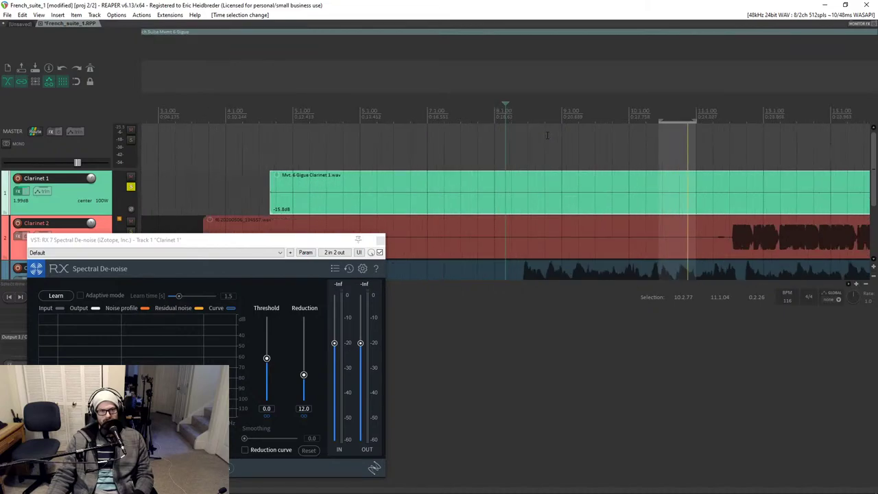
scroll(546, 142, "right", 2)
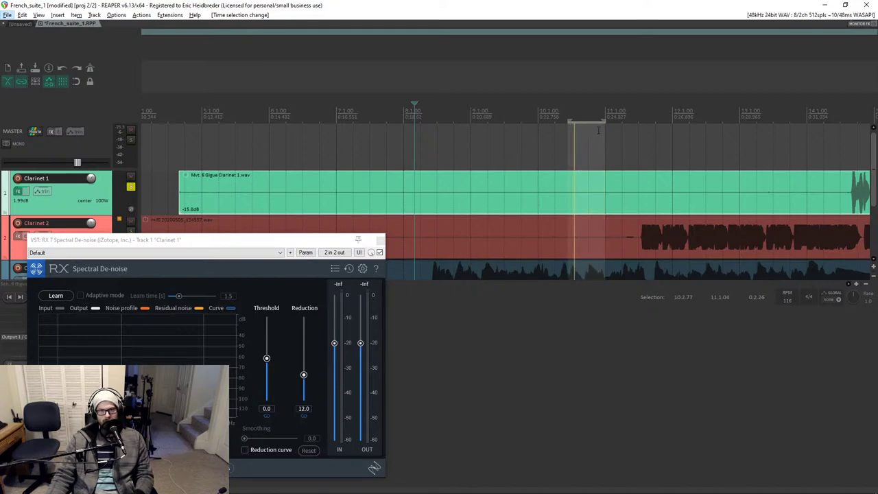
left_click_drag(605, 124, 707, 123)
left_click_drag(568, 123, 640, 120)
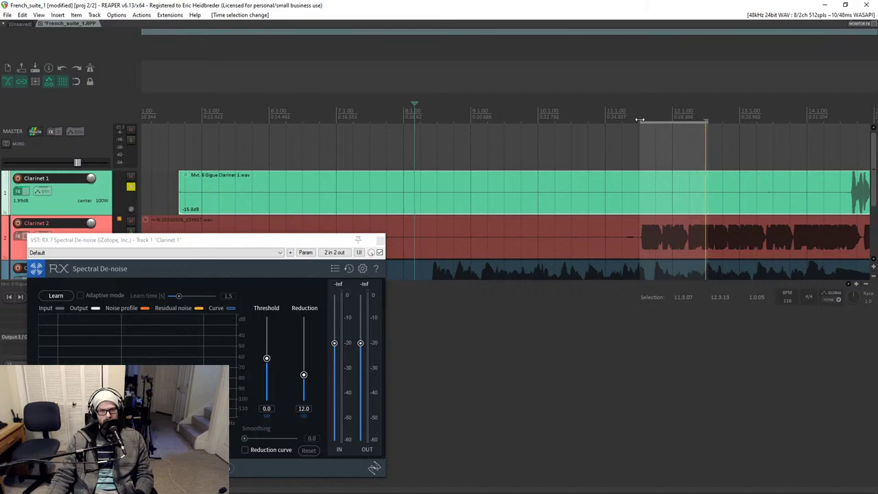
left_click_drag(640, 119, 666, 121)
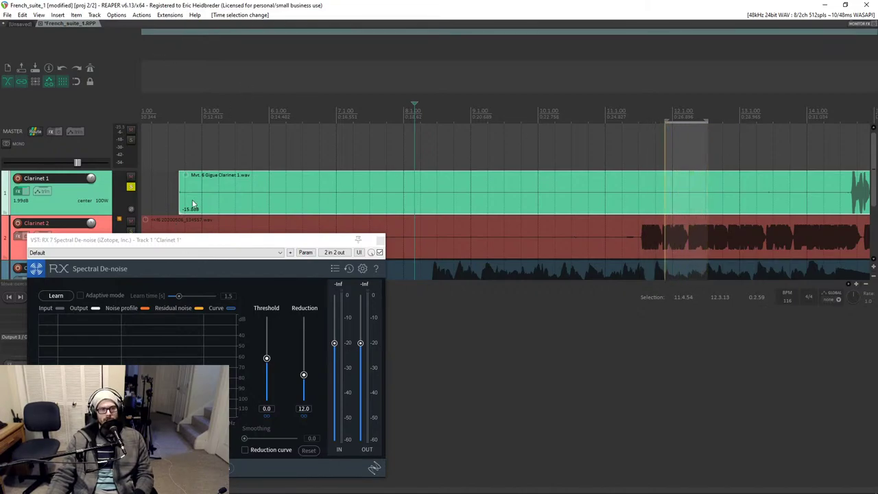
Bypass Spectral De-noise on Clarinet 1 and raise the track's volume to 12 dB to hear the noise.
left_click_drag(177, 247, 353, 232)
left_click(556, 237)
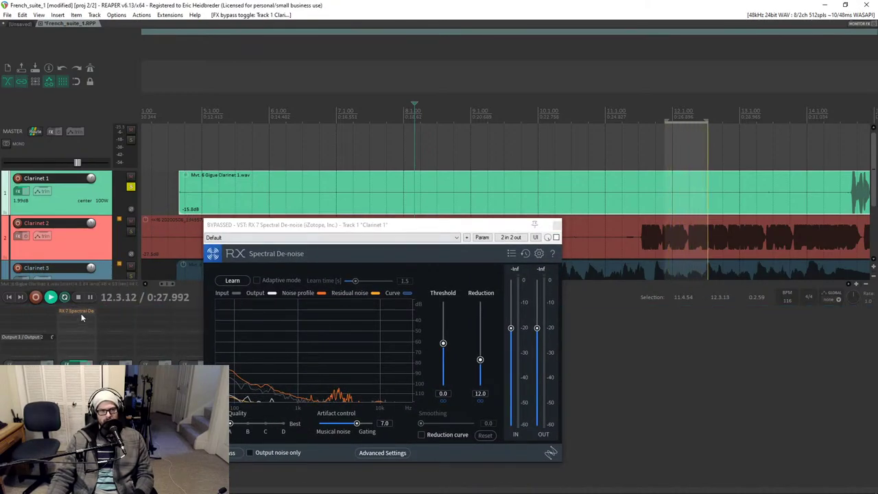
left_click_drag(90, 179, 90, 175)
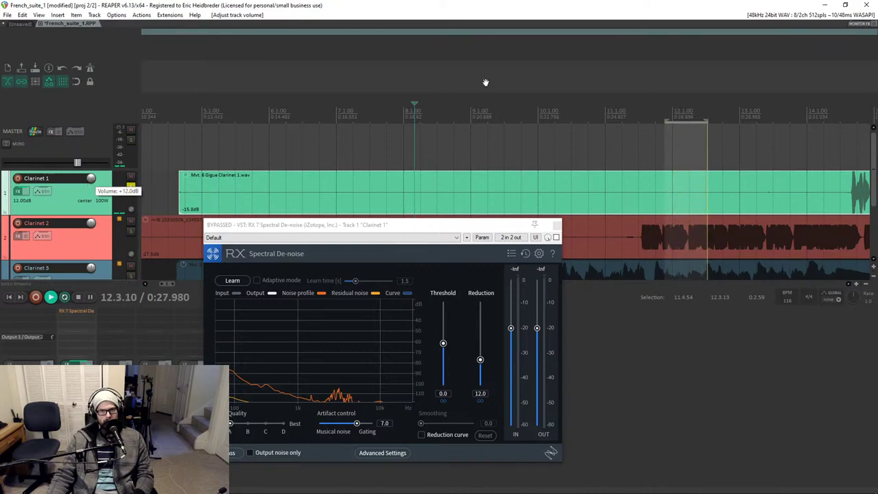
Shorten the time selection to end at 12.1.74, start relearning Clarinet 1's noise profile, and take Spectral De-noise out of bypass.
left_click_drag(707, 121, 684, 118)
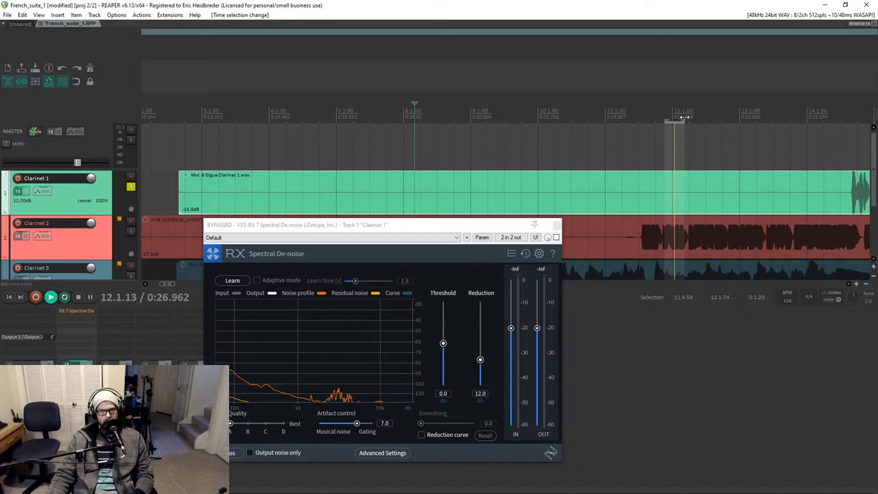
left_click(234, 281)
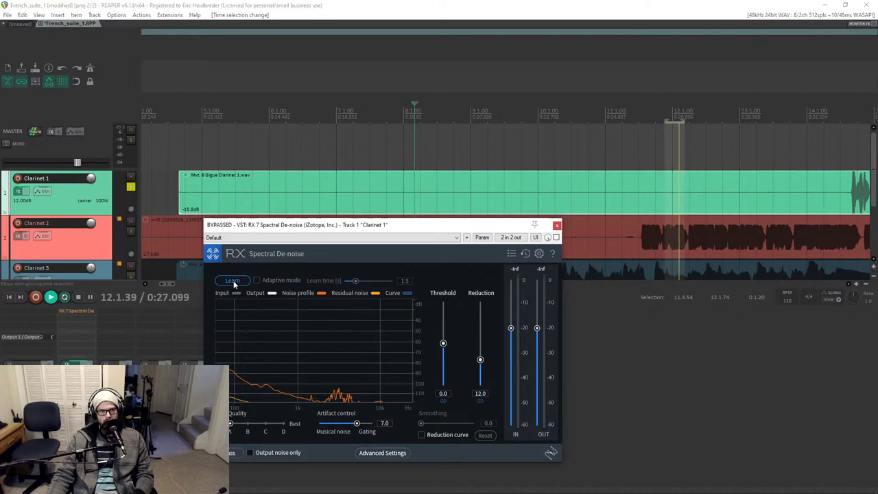
left_click(77, 310)
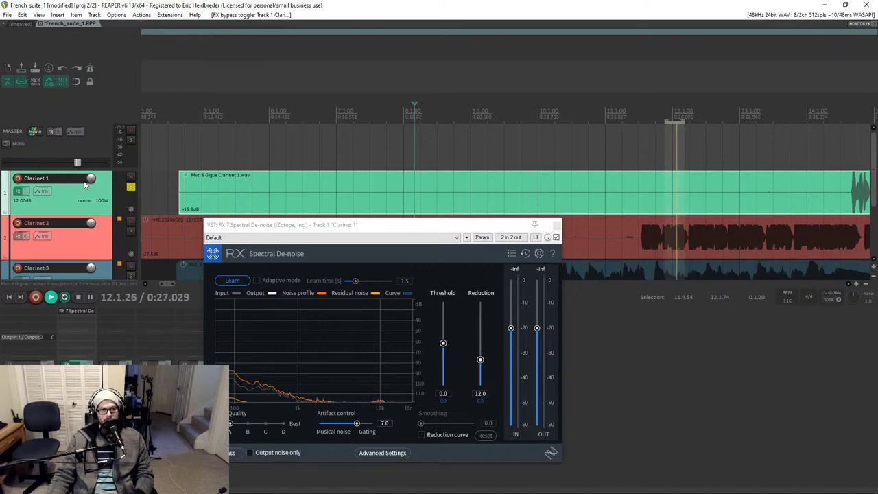
Lower Clarinet 1's volume to 1.45 dB, stop the noise profile learning, and close the Spectral De-noise window.
left_click_drag(90, 178, 90, 162)
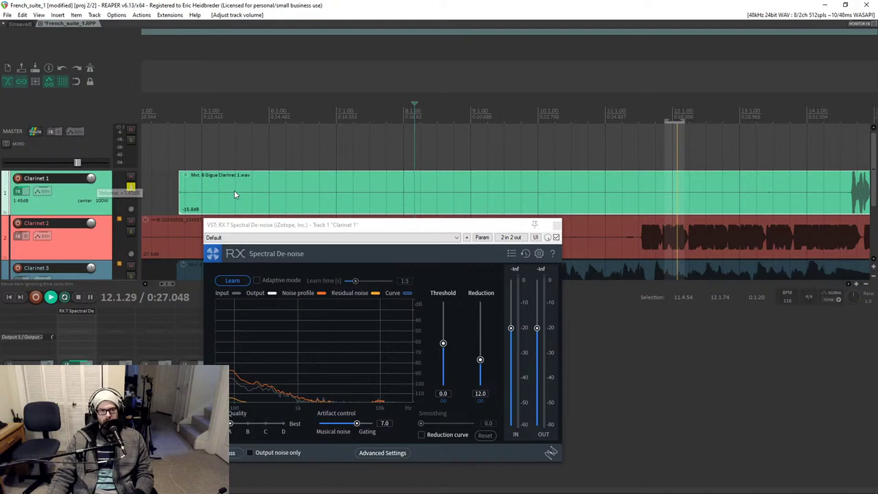
left_click(239, 282)
key("Escape")
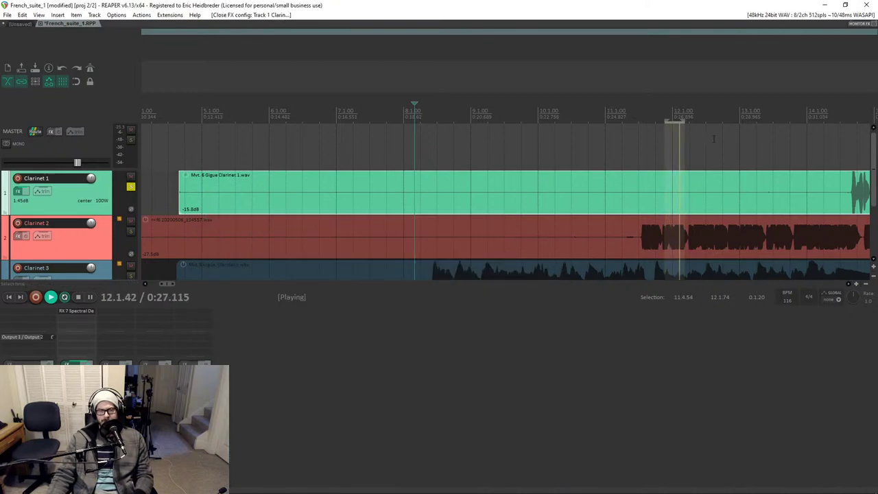
Clear the time selection, select the Clarinet 2 item, and stop playback.
left_click(753, 142)
left_click(403, 237)
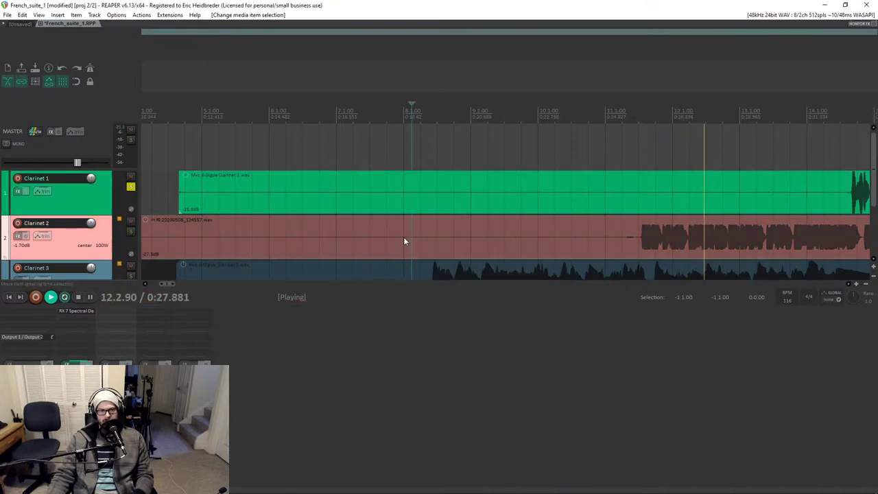
key("space")
Solo Clarinet 2 instead of Clarinet 1 and add RX 7 Spectral De-noise to the Clarinet 2 track.
left_click(131, 232)
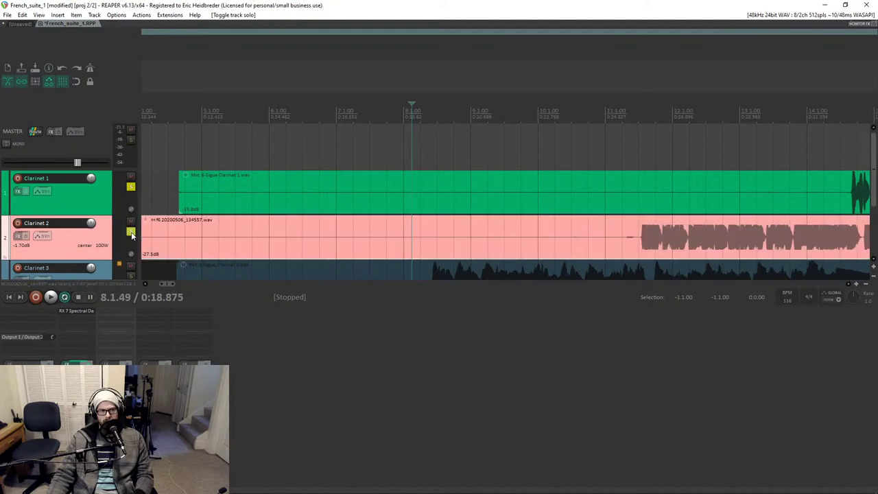
left_click(131, 186)
double_click(121, 308)
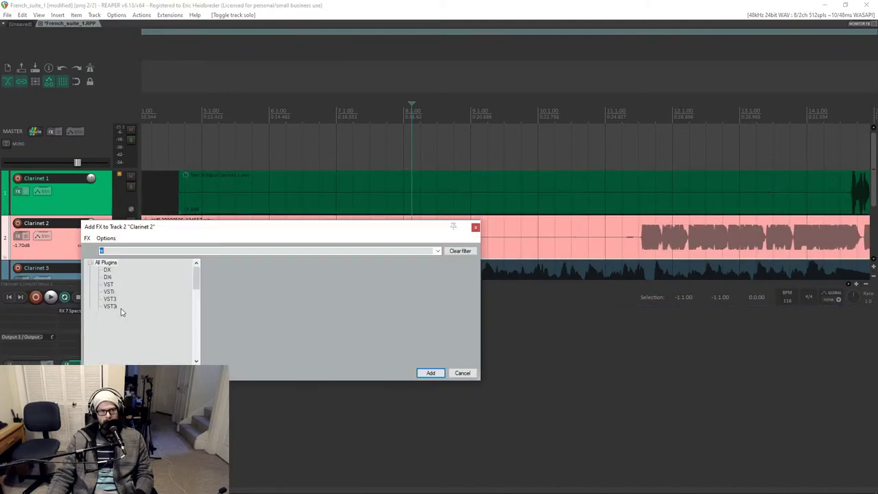
double_click(253, 332)
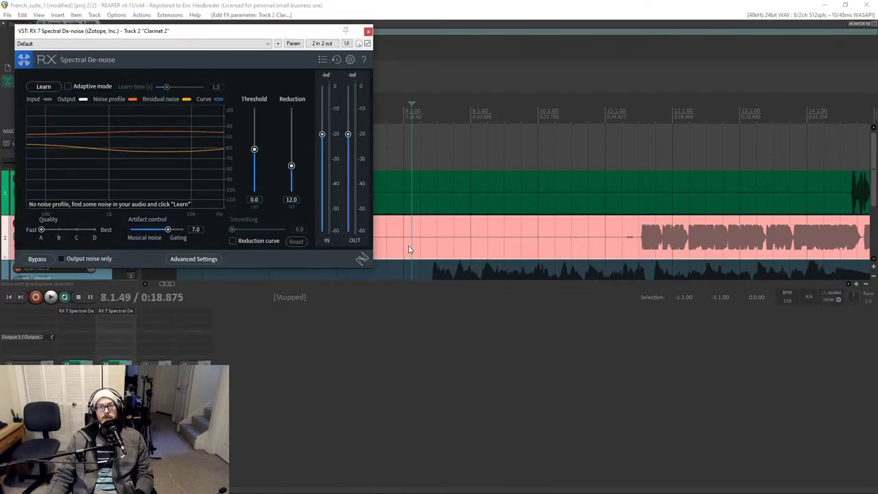
Make a time selection from about bar 8 to 9.1.90 over Clarinet 2's quiet lead-in and set Spectral De-noise's quality to D.
left_click_drag(411, 223, 486, 232)
left_click_drag(166, 43, 647, 241)
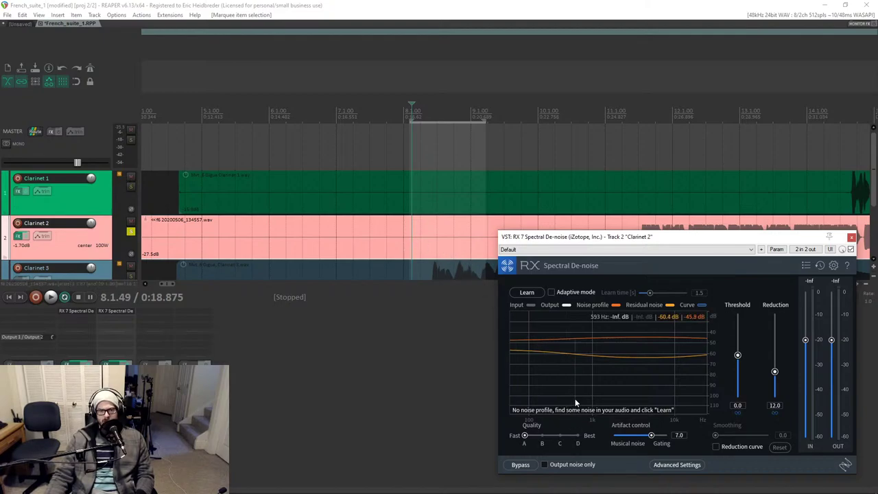
left_click(578, 440)
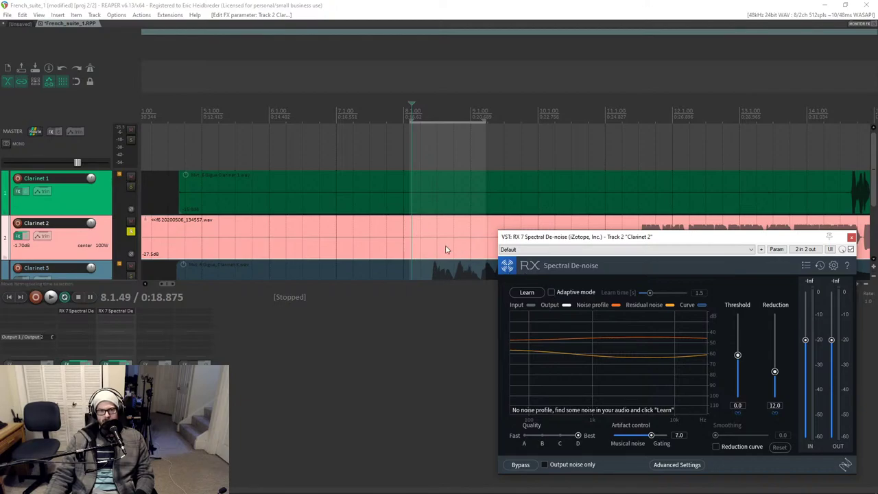
Play the time selection over Clarinet 2's quiet lead-in and restart it to listen to the noise.
left_click(425, 242)
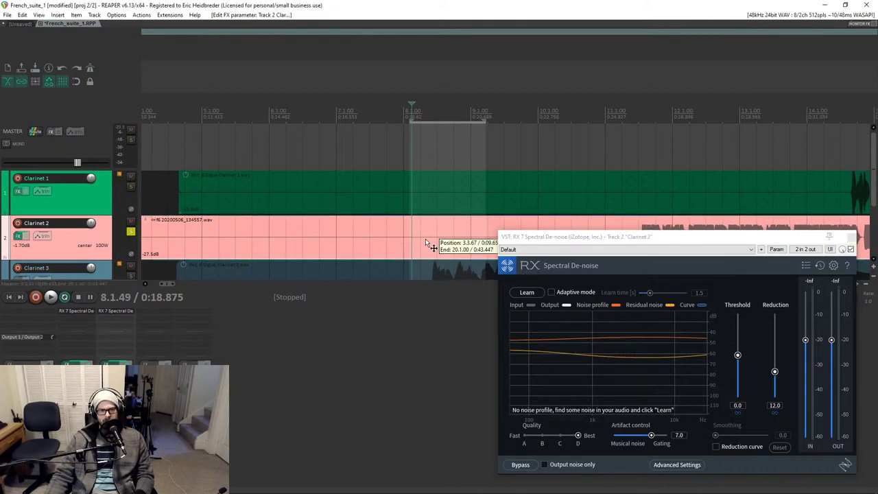
key("space")
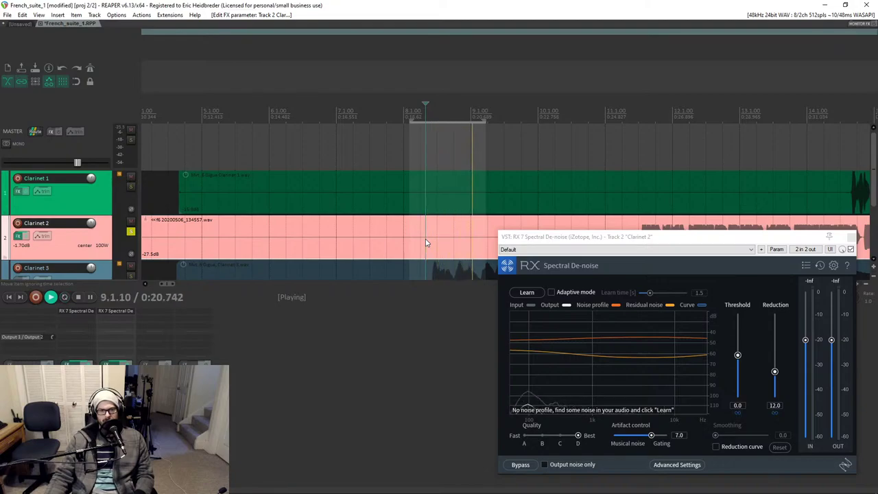
left_click(430, 235)
key("space")
key("space")
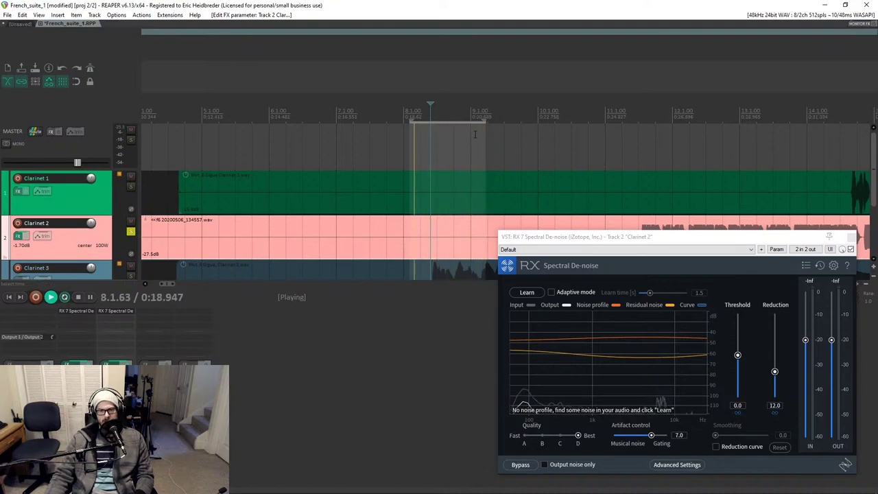
Try different start and end points for Clarinet 2's looping time selection, narrowing it to the middle of bar 8.
left_click_drag(410, 121, 417, 120)
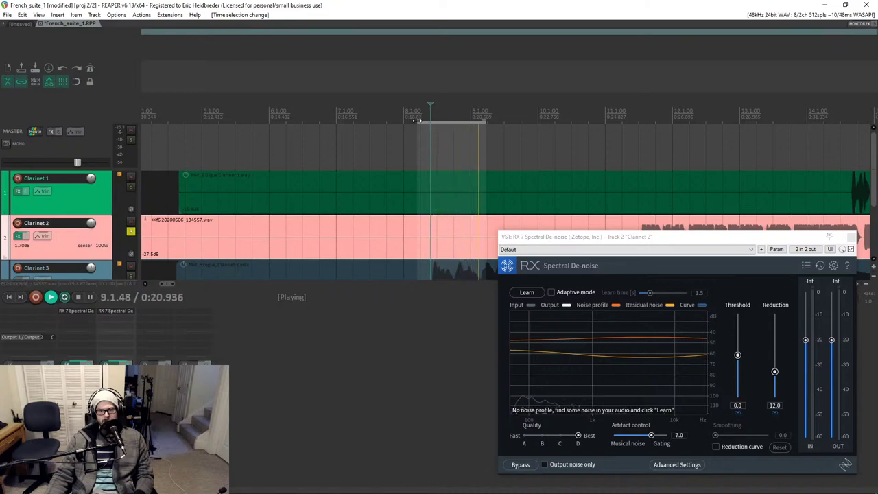
left_click_drag(417, 121, 407, 121)
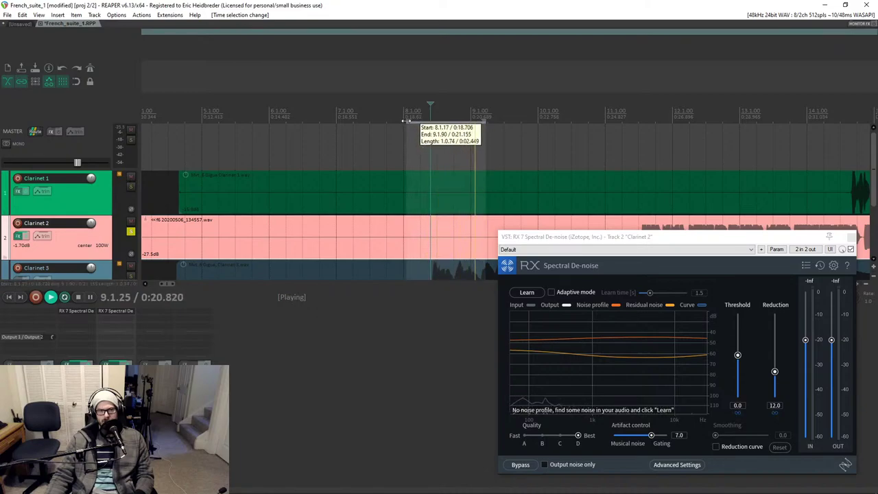
left_click_drag(485, 121, 472, 121)
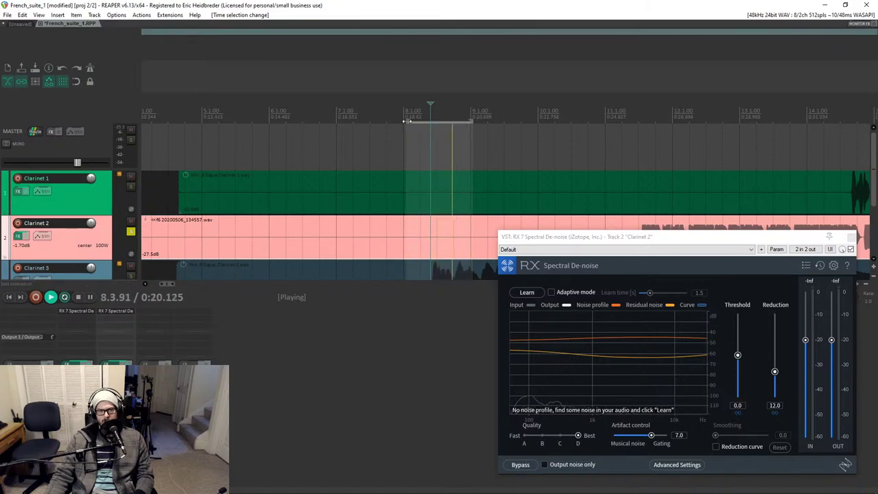
left_click_drag(407, 121, 416, 121)
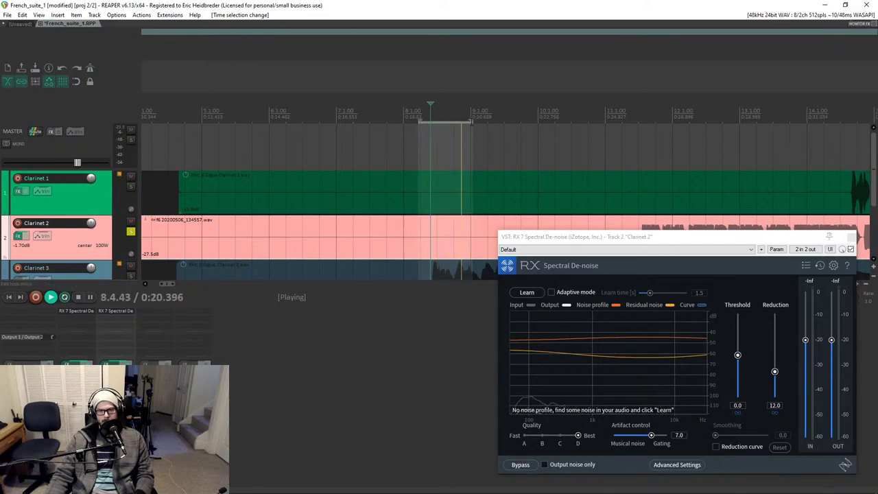
left_click_drag(472, 121, 461, 122)
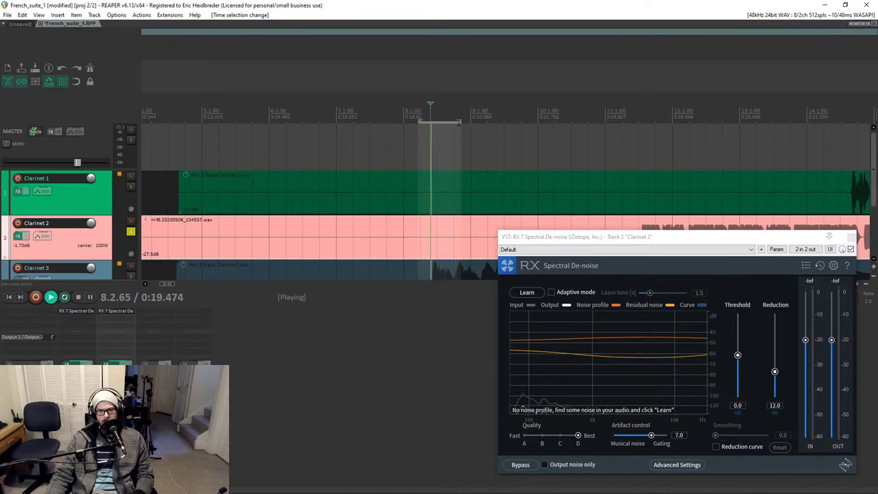
Adjust the time selection to run from about the middle of bar 8 to just before bar 9 and restart playback.
left_click_drag(459, 122, 482, 122)
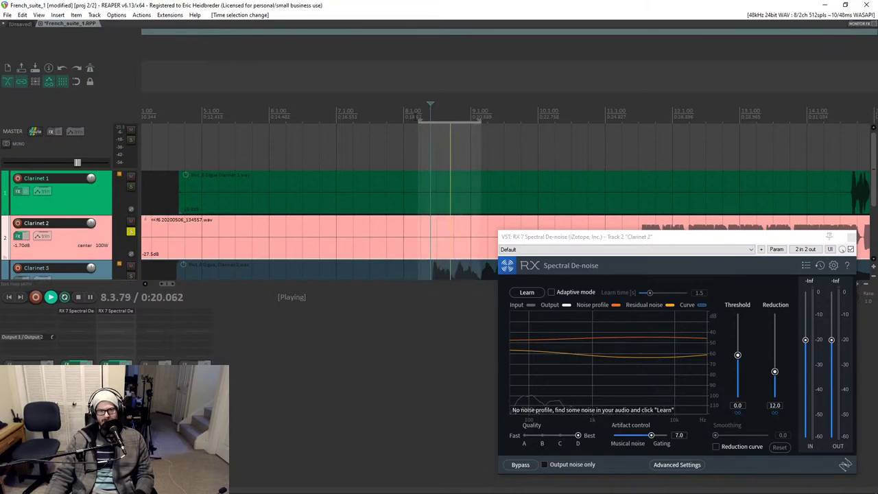
left_click_drag(420, 122, 433, 122)
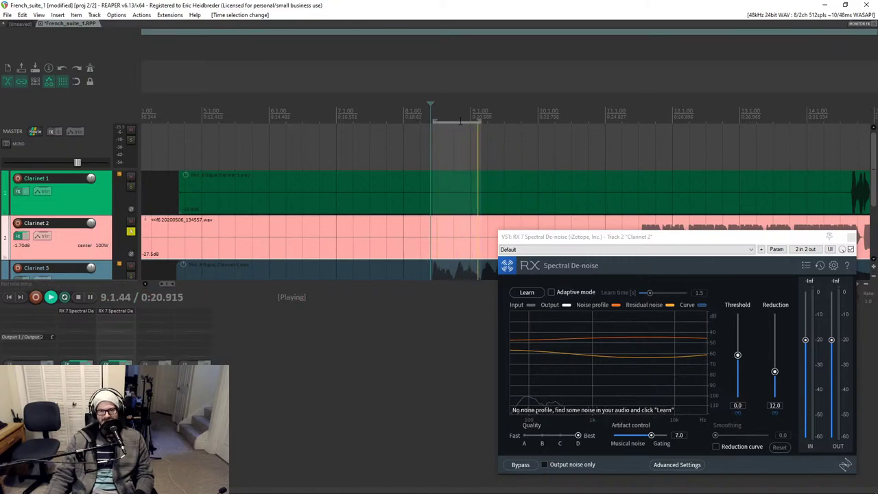
left_click(481, 121)
left_click_drag(481, 122, 469, 121)
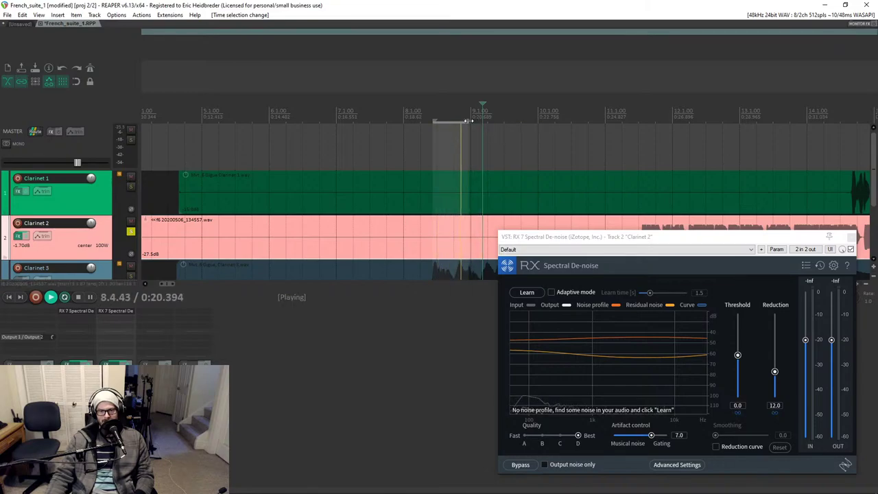
key("space")
key("space")
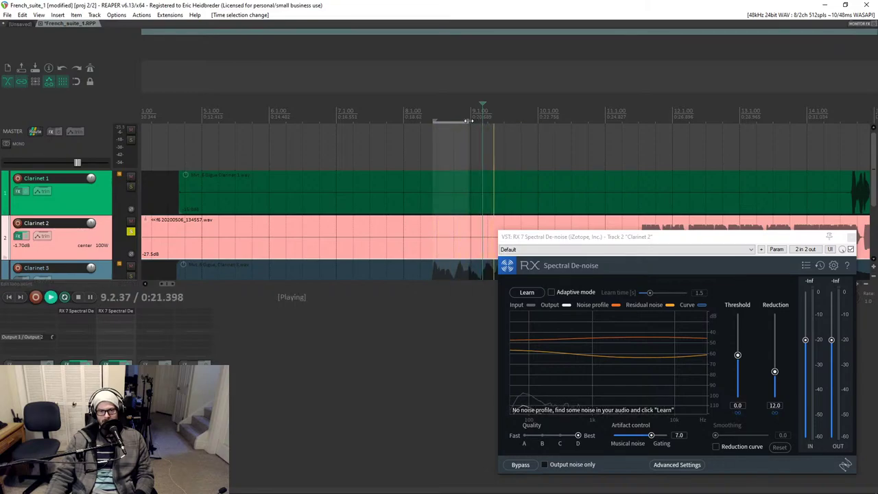
Replay Clarinet 2's noise loop, move the time selection to run from just before bar 9 to about mid-bar 9, and play it.
key("space")
left_click(437, 114)
key("space")
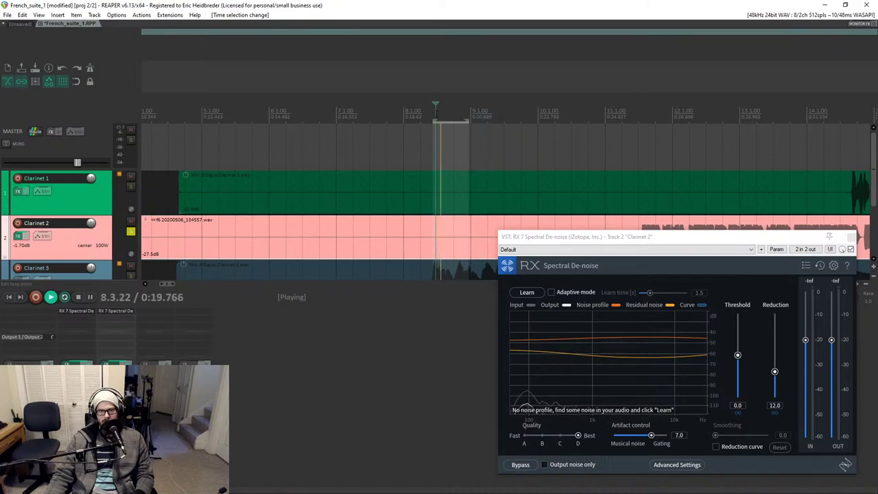
key("space")
left_click_drag(465, 119, 500, 122)
left_click_drag(433, 121, 467, 120)
key("space")
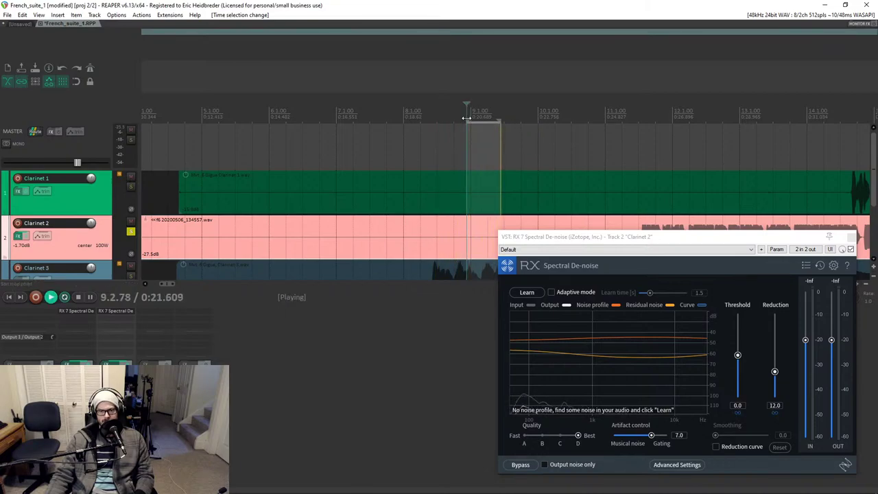
Learn Clarinet 2's noise profile in Spectral De-noise from the looping selection and stop playback.
left_click(519, 292)
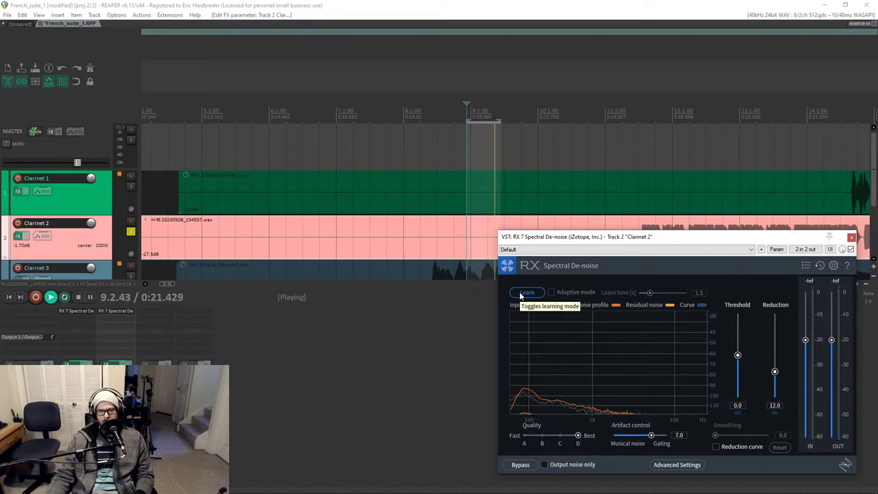
left_click(520, 293)
key("space")
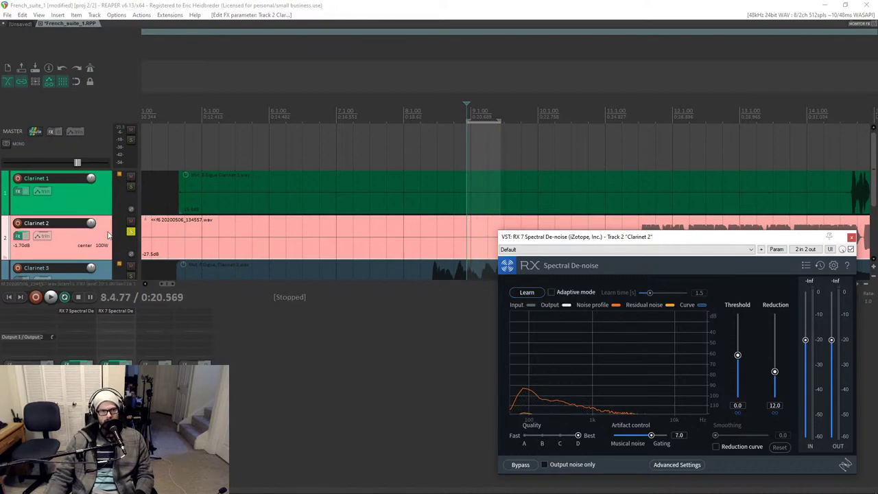
Switch the solo from Clarinet 2 to Clarinet 3 and make a time selection from 5.2.99 to 6.4.51 over its quiet lead-in.
scroll(107, 235, "down", 2)
scroll(114, 217, "up", 1)
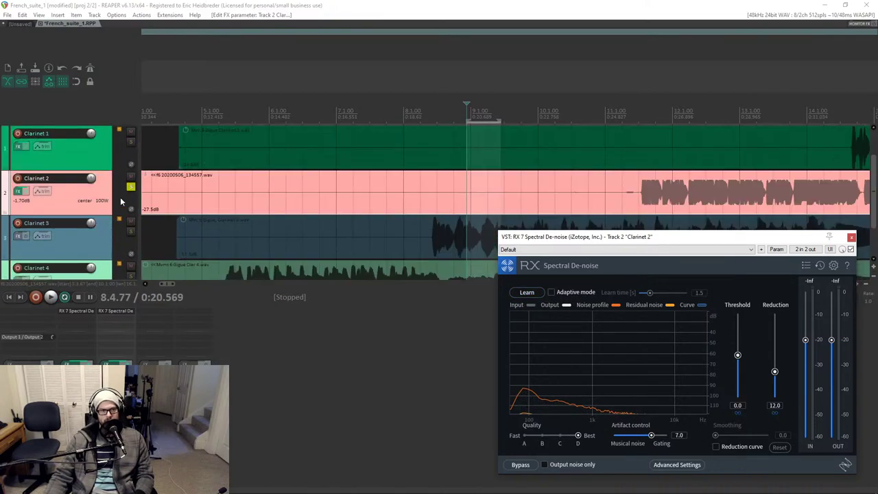
left_click(130, 188)
left_click(130, 232)
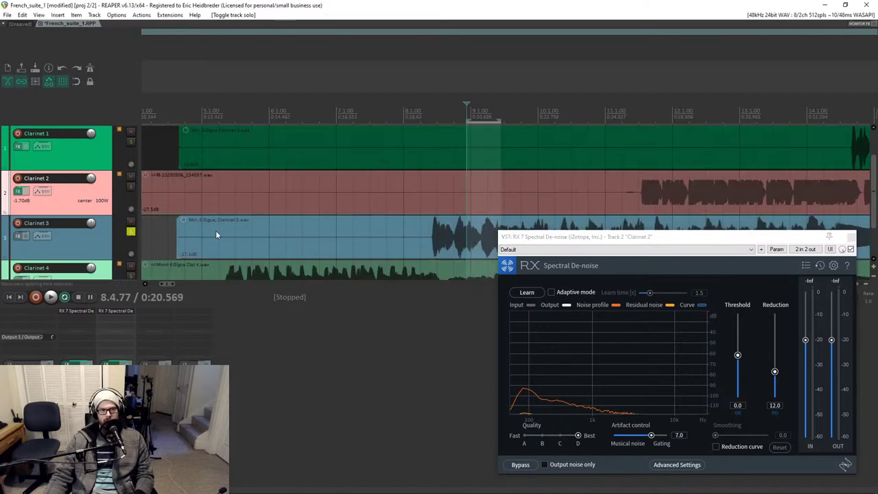
left_click_drag(235, 231, 328, 236)
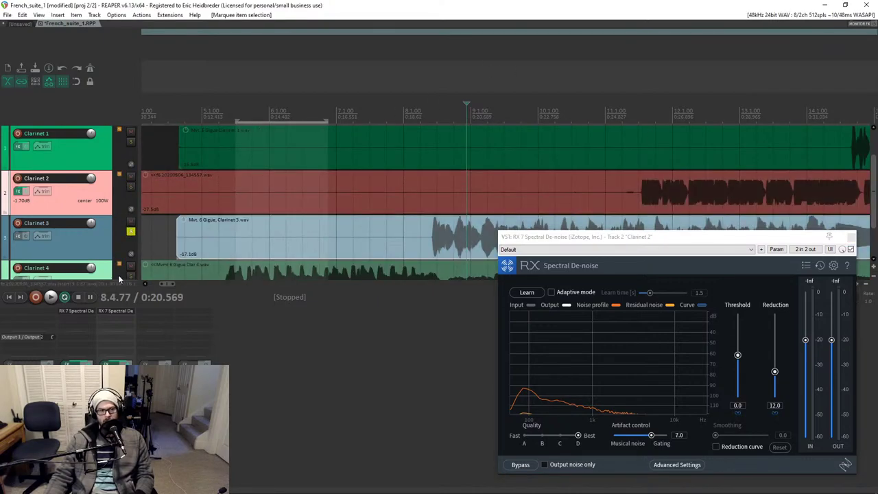
Add RX 7 Spectral De-noise to Clarinet 3, close Clarinet 2's plug-in window and move the new window clear of the lead-in.
left_click(162, 317)
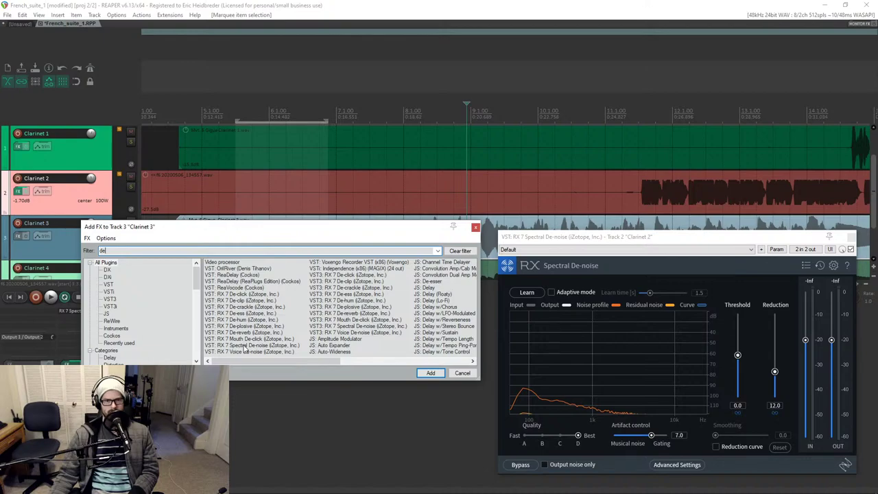
double_click(244, 346)
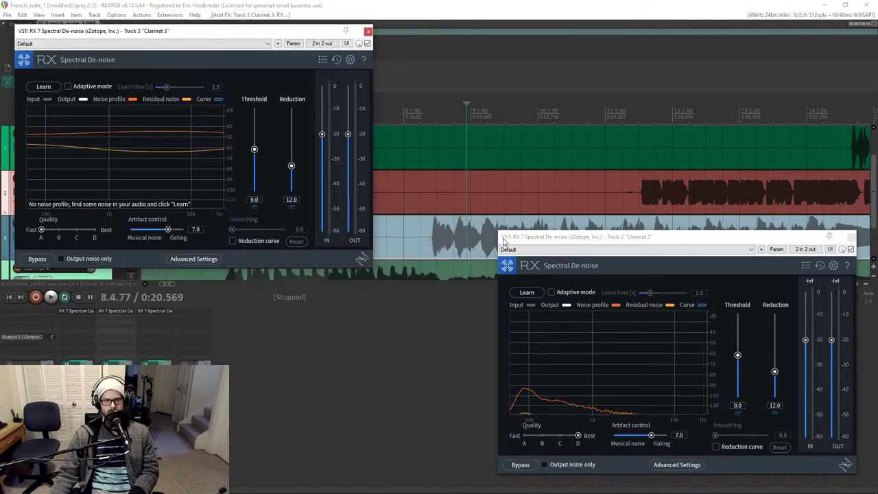
left_click(849, 236)
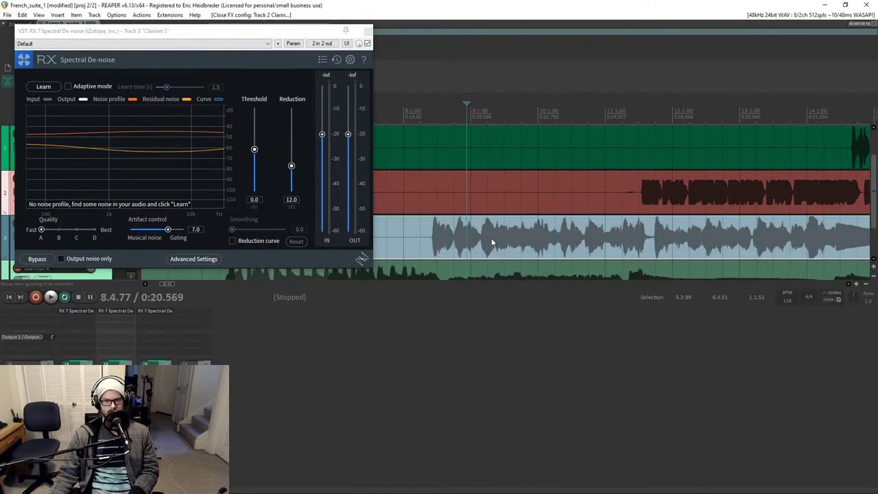
left_click_drag(242, 30, 661, 220)
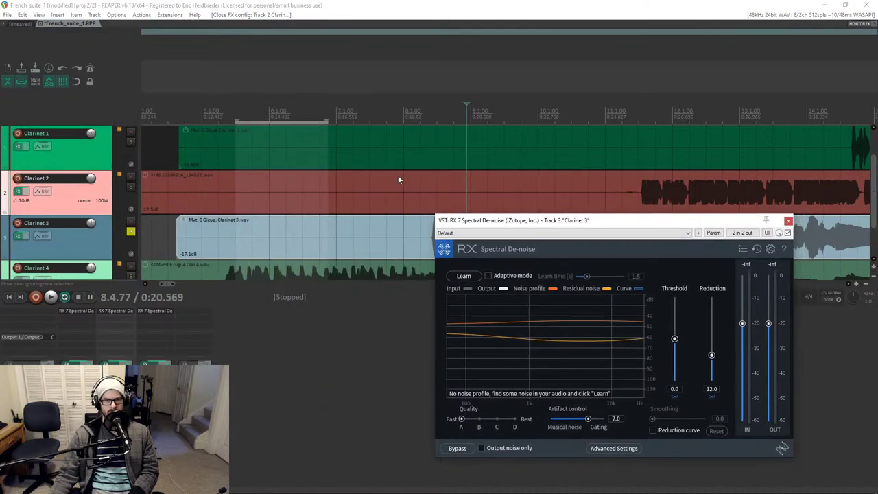
Play Clarinet 3's time selection, move its start to just after bar 6, and learn the noise profile from it.
left_click(283, 229)
key("space")
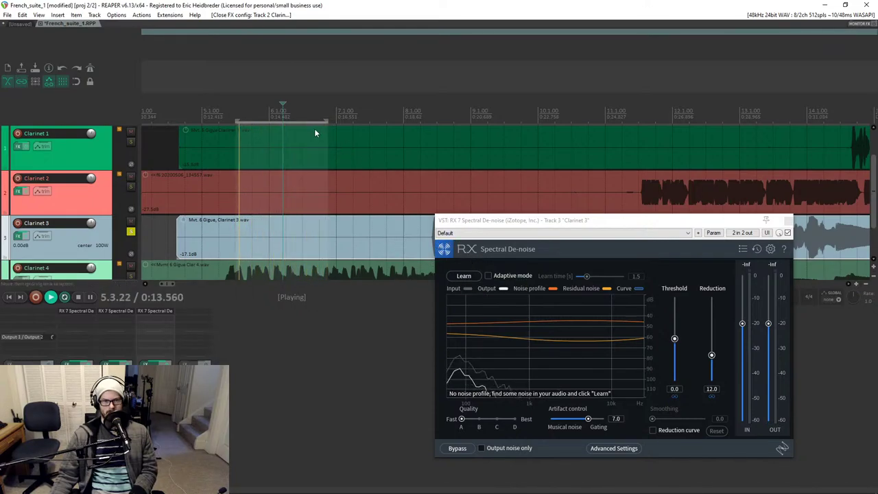
left_click_drag(325, 122, 283, 123)
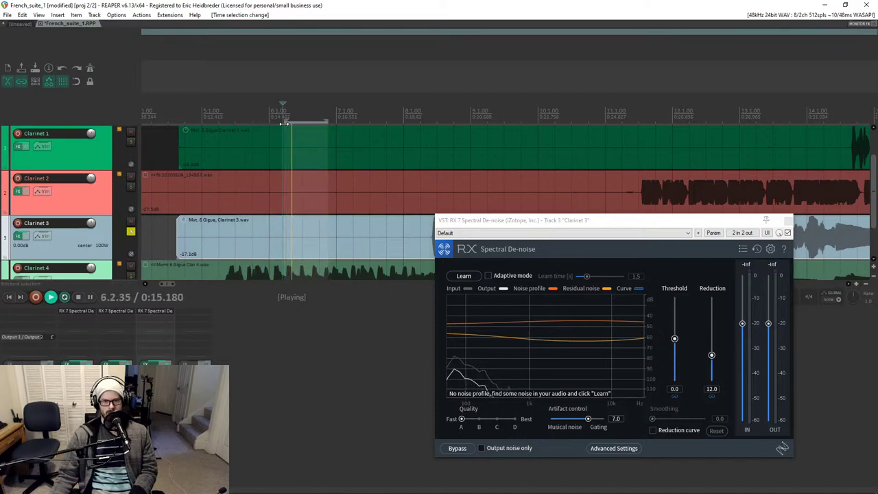
left_click(464, 275)
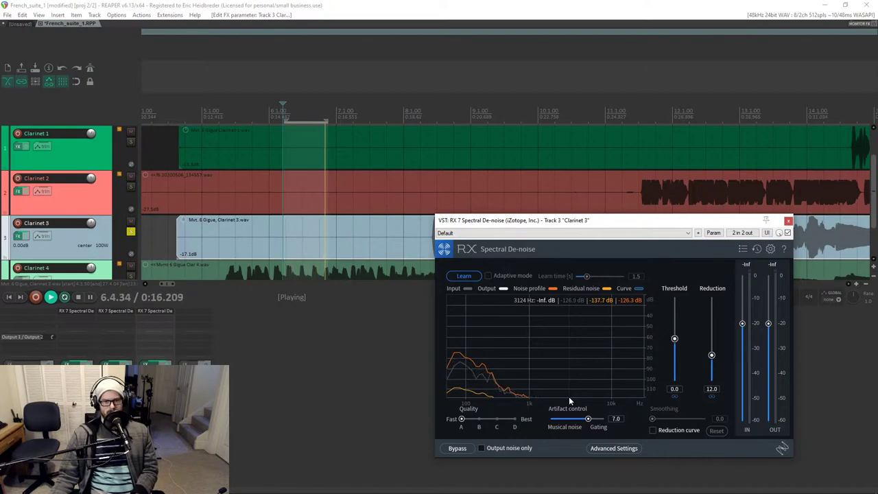
left_click(463, 275)
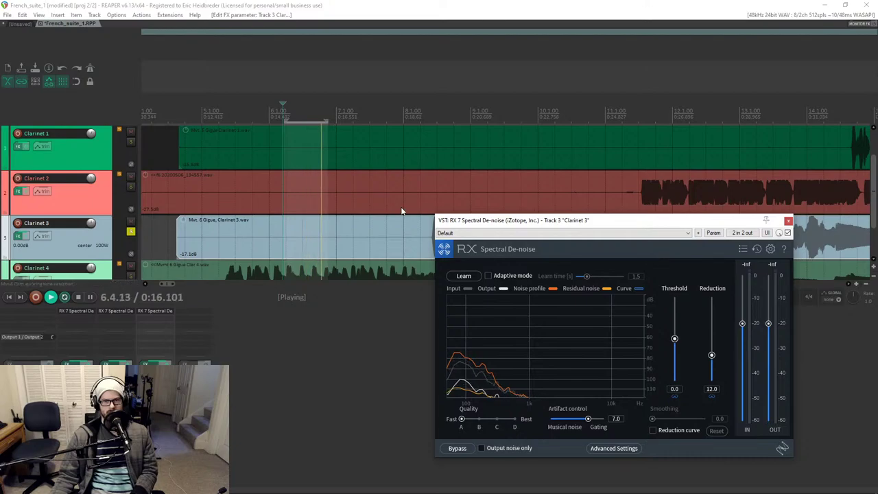
Clear the time selection, select Clarinet 4's opening Gigue item, and stop playback.
left_click(343, 199)
scroll(82, 195, "down", 1)
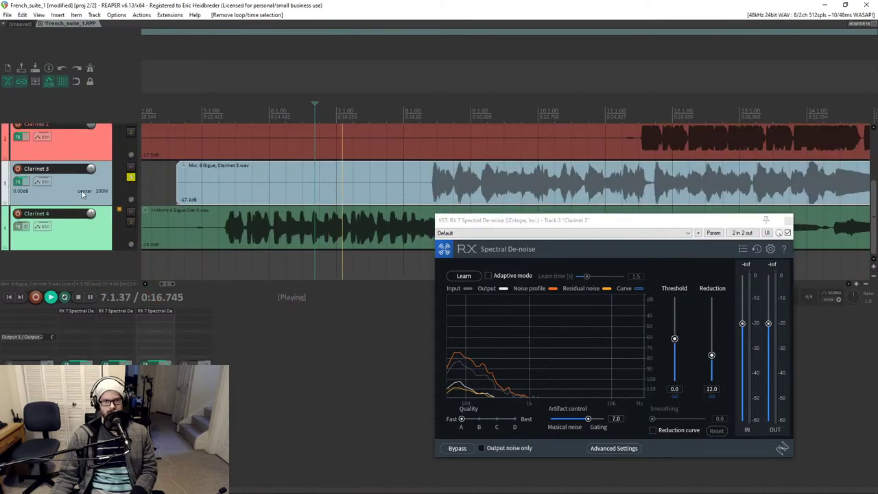
left_click(183, 227)
scroll(183, 227, "down", 2)
left_click_drag(533, 225, 603, 239)
left_click(380, 220)
key("space")
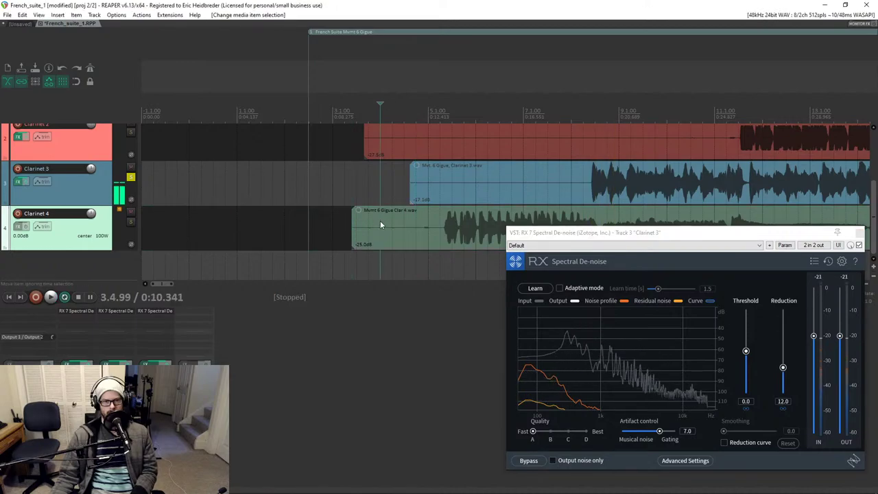
Extend the start of Clarinet 4's first Mvmt 4 Manuet item to 142.3.29 and place the edit cursor at 143.3.62.
scroll(379, 221, "down", 10)
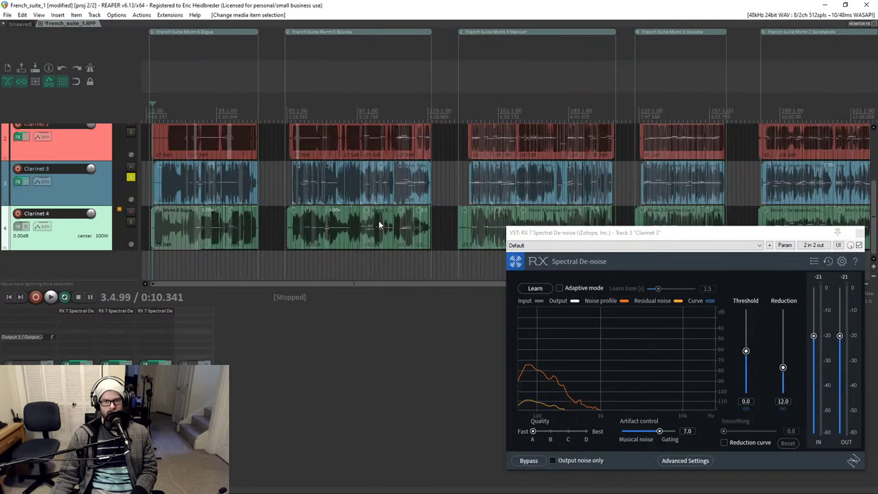
left_click(480, 264)
scroll(480, 264, "up", 8)
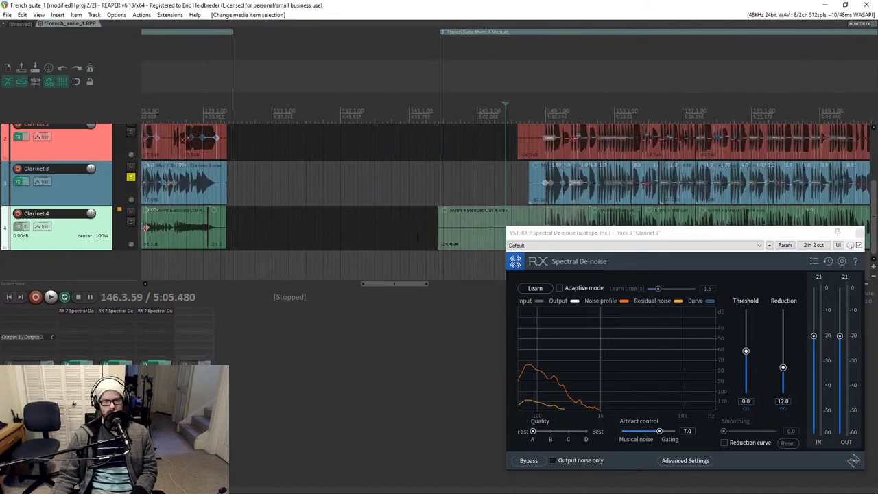
mouse_move(442, 234)
left_mouse_down()
mouse_move(406, 234)
mouse_move(439, 234)
left_mouse_up()
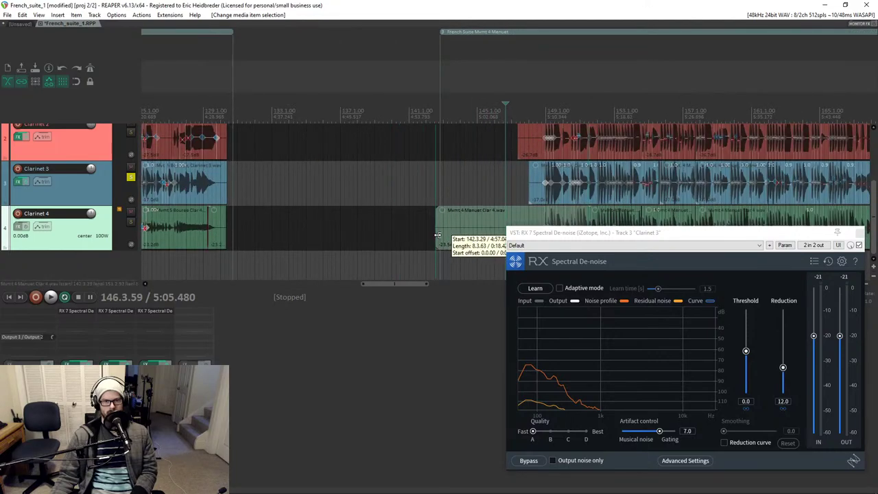
left_click(454, 235)
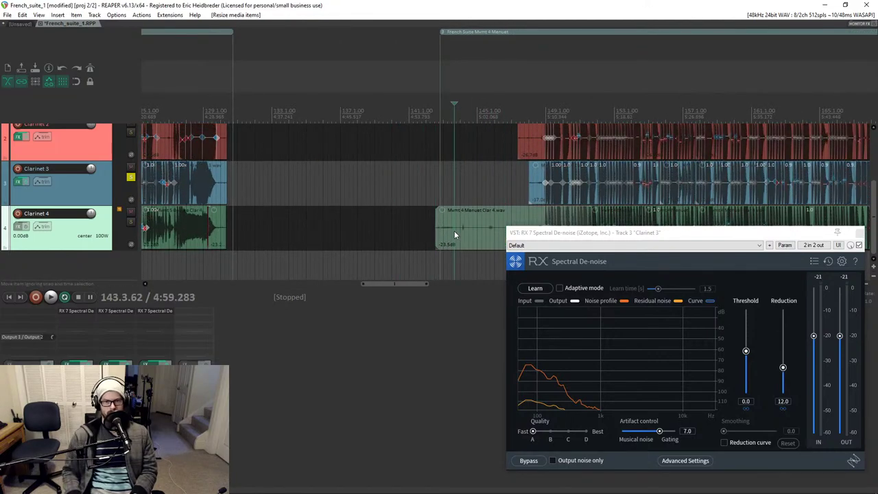
Make a time selection from 144.3.07 to 145.3.01 over Clarinet 4's quiet lead-in to the Manuet, moving the plug-in window aside.
left_click_drag(564, 232, 160, 247)
scroll(548, 224, "up", 6)
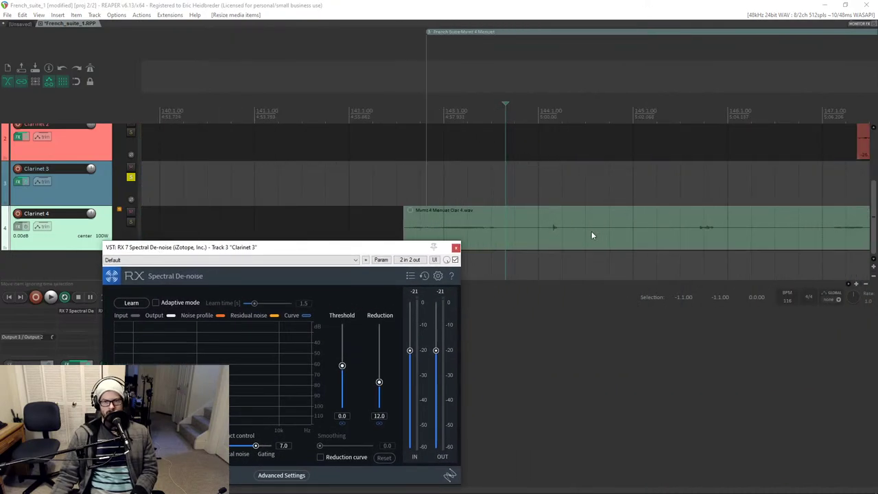
left_click_drag(588, 226, 681, 179)
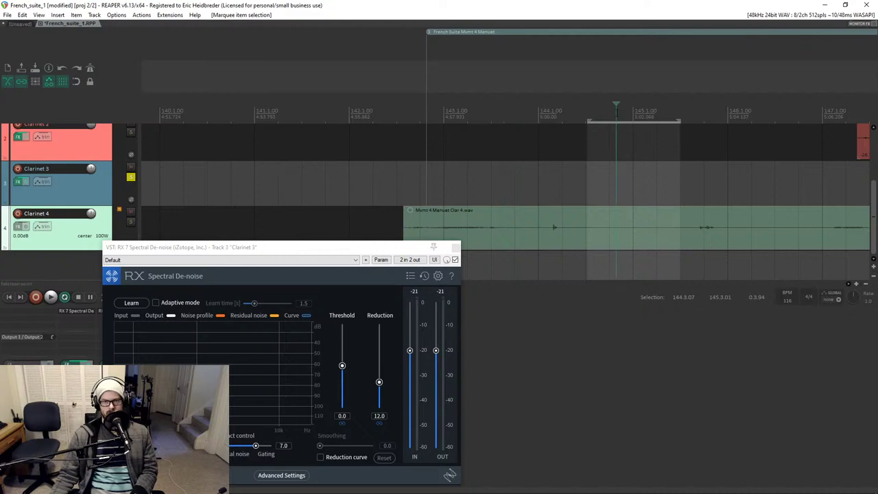
Add RX 7 Spectral De-noise to Clarinet 4, close Clarinet 3's plug-in window and move the new window away from the selection.
left_click_drag(211, 250, 465, 253)
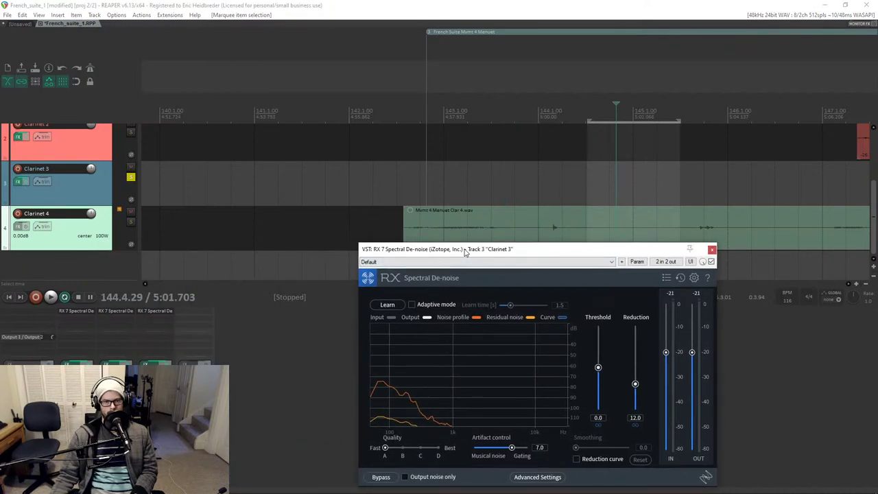
left_click(186, 308)
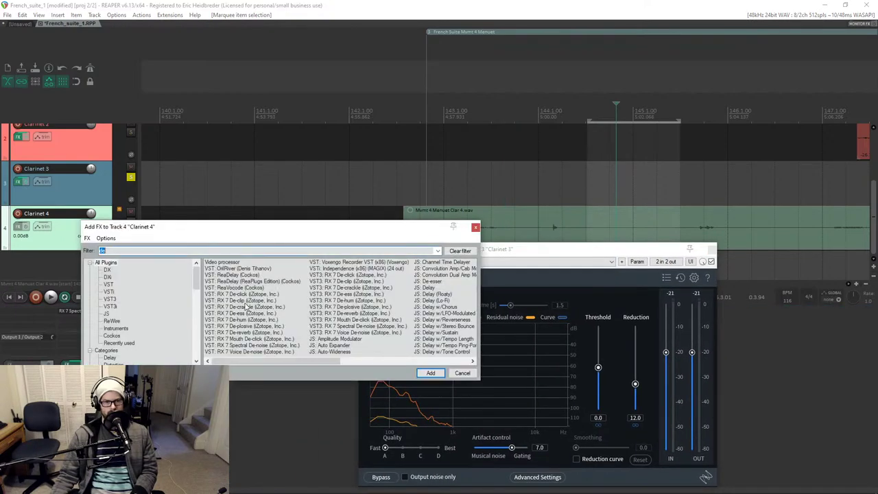
double_click(247, 345)
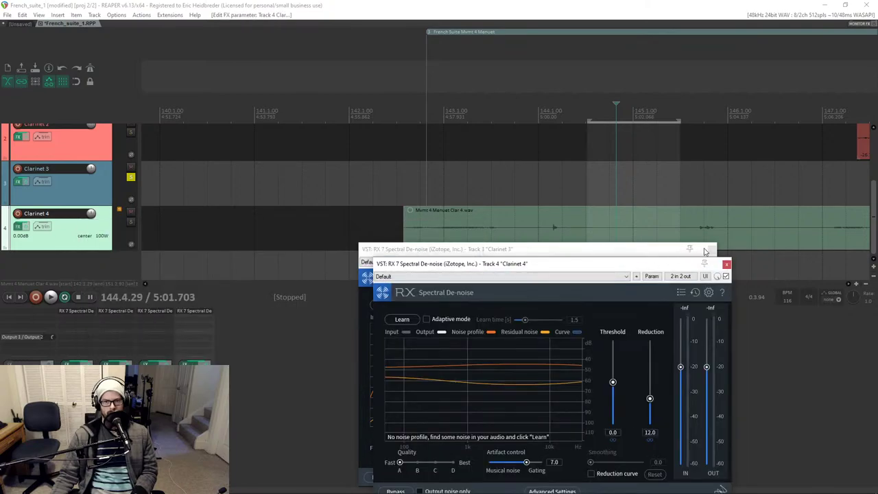
left_click(710, 250)
left_click_drag(637, 260, 446, 260)
Play Clarinet 4's lead-in, shorten the time selection to end at 145.1.64, and learn the noise profile from it.
left_click(626, 214)
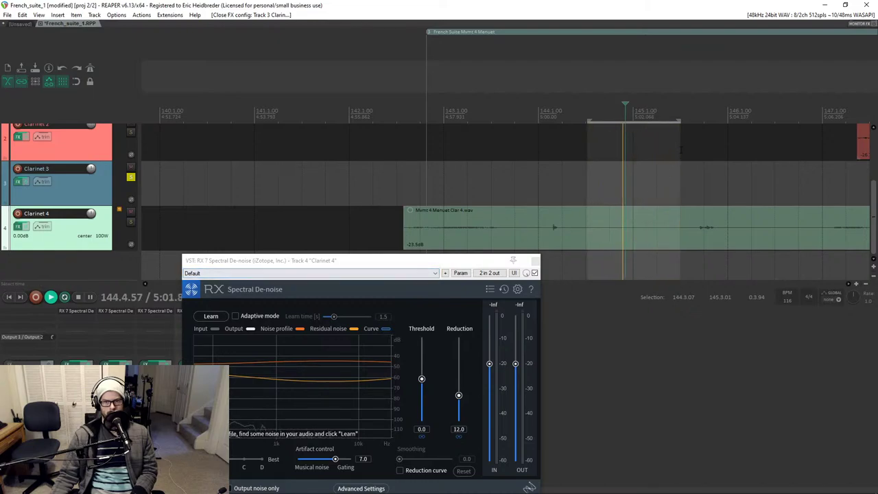
left_click_drag(680, 130, 648, 128)
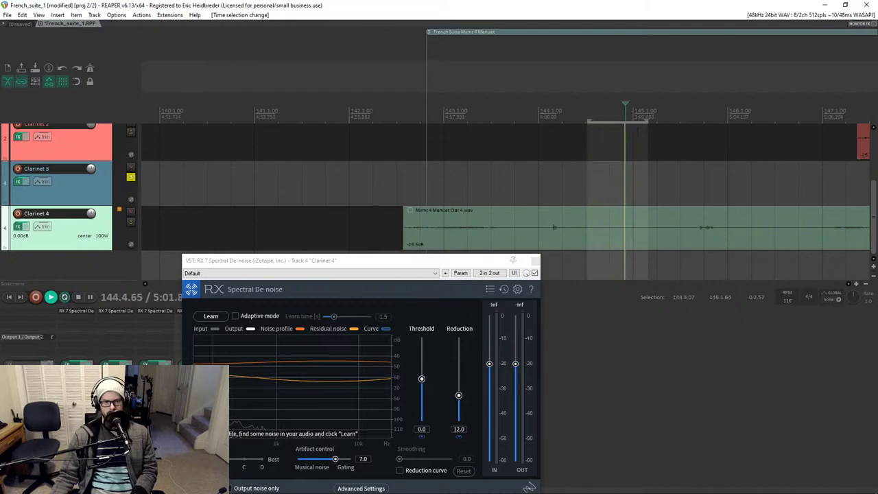
left_click(218, 318)
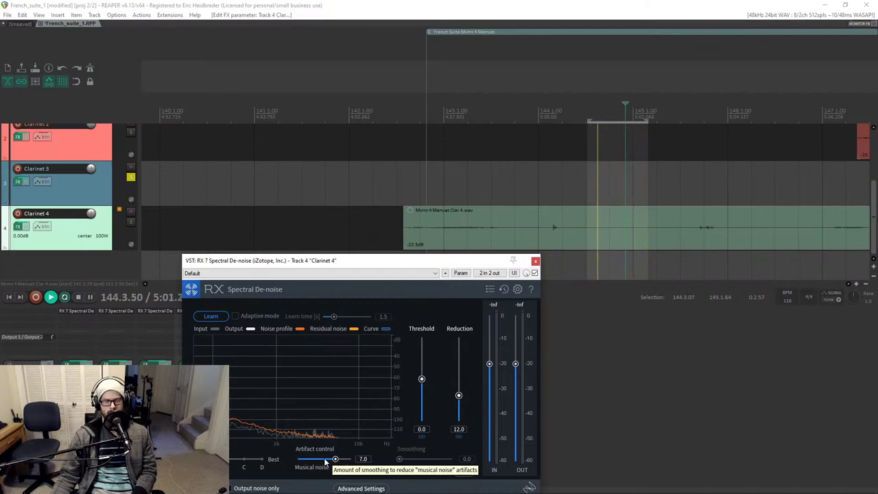
left_click(217, 318)
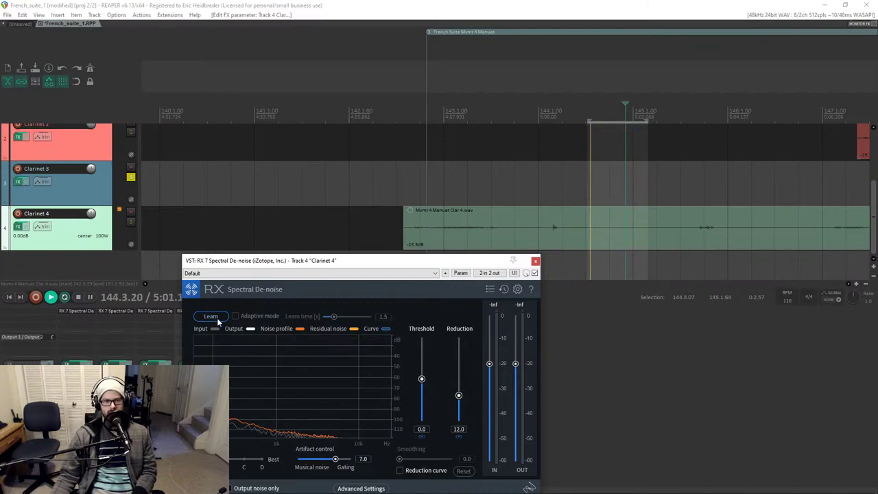
Close Clarinet 4's Spectral De-noise window, clear the time selection and stop playback.
left_click(535, 261)
key("Escape")
scroll(482, 252, "down", 3)
key("space")
scroll(481, 252, "down", 6)
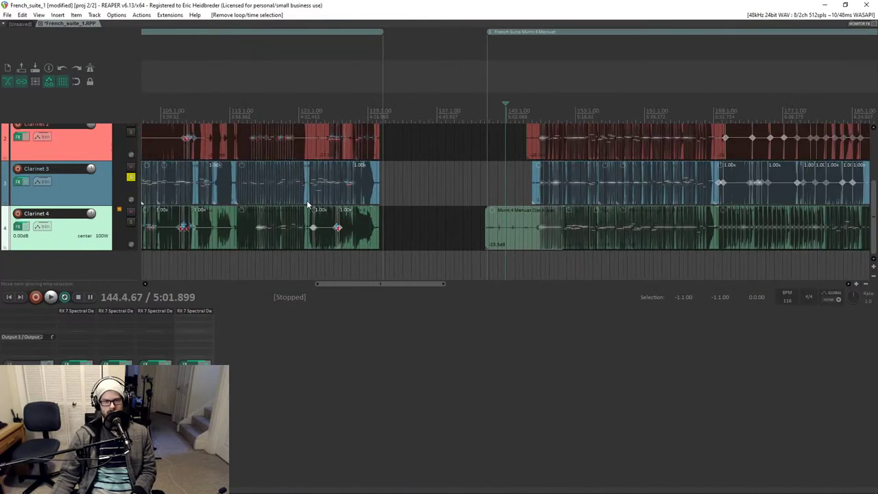
Return to the start of the Mvmt 6 Gigue and place the edit cursor at 4.4.65.
scroll(98, 194, "up", 3)
scroll(192, 208, "down", 3)
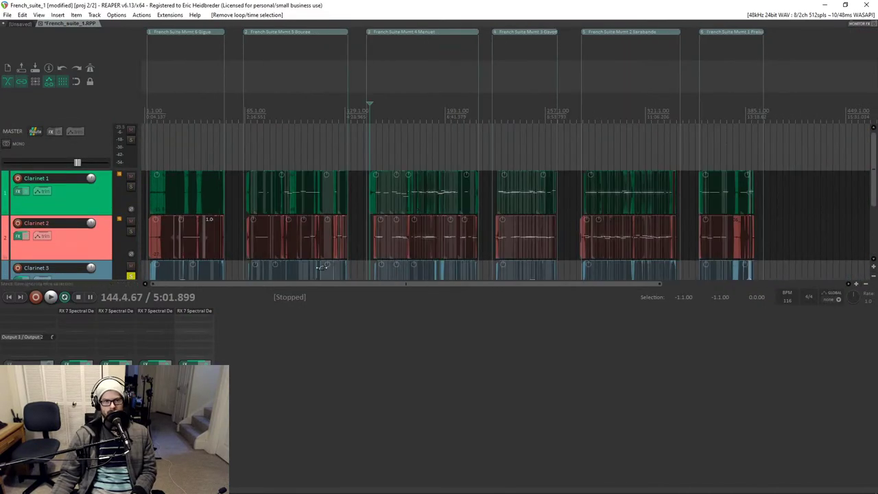
scroll(105, 228, "down", 2)
scroll(112, 223, "up", 2)
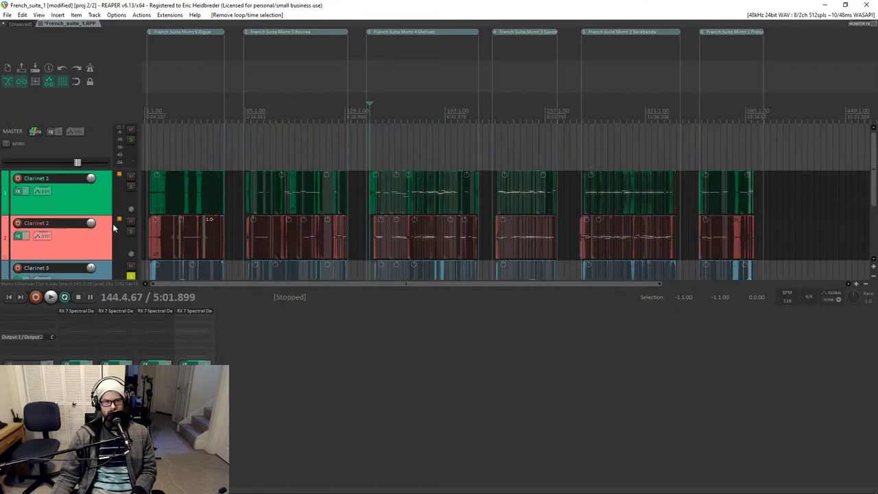
scroll(308, 278, "up", 5)
left_click_drag(296, 285, 132, 281)
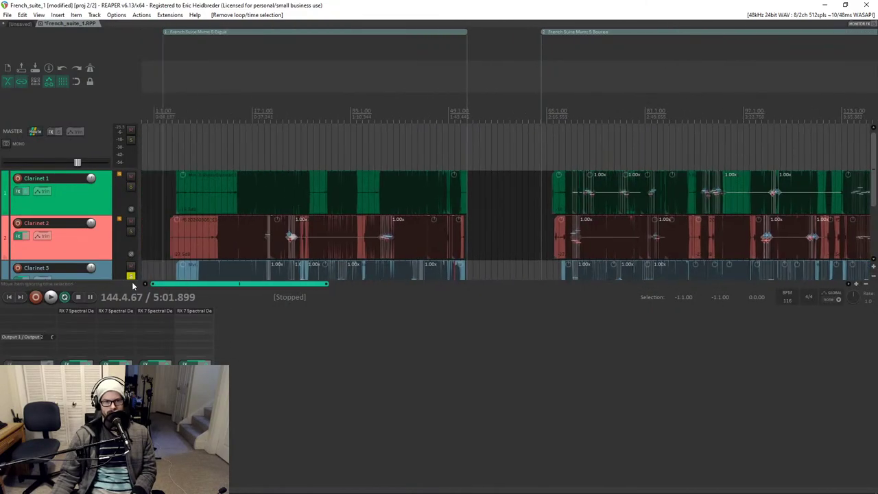
scroll(63, 202, "down", 1)
left_click(180, 134)
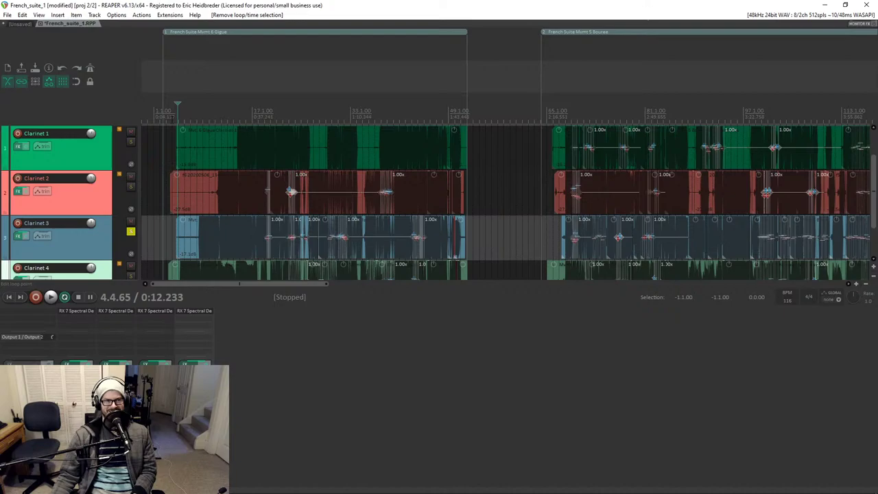
Take Clarinet 3 out of solo, place the edit cursor at 5.1.54 and play the Gigue opening with all clarinets.
left_click(131, 232)
left_click(192, 117)
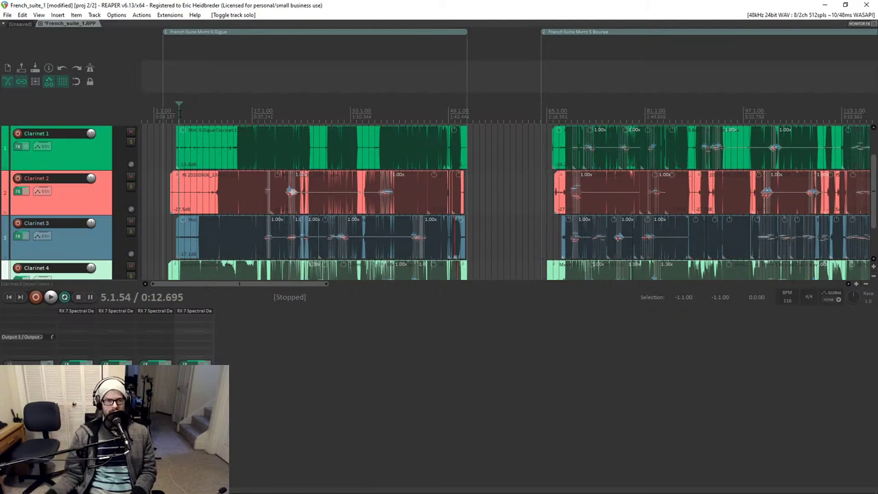
scroll(201, 177, "up", 3)
scroll(57, 178, "down", 1)
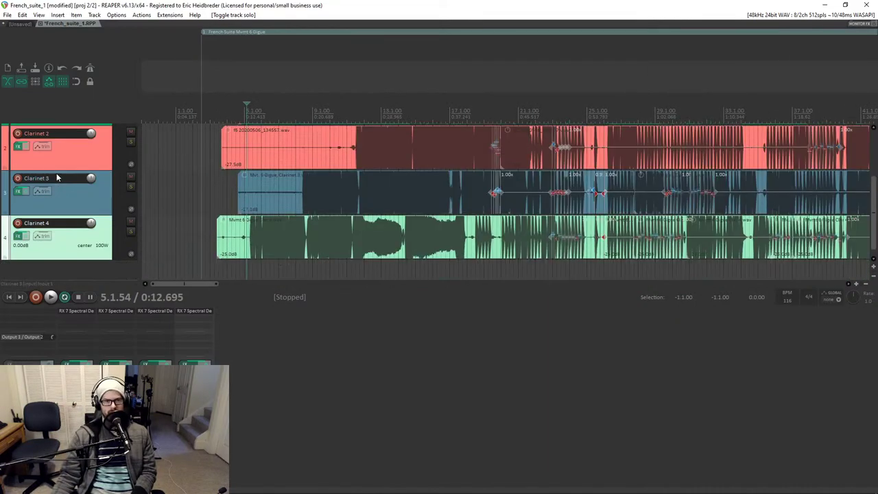
key("space")
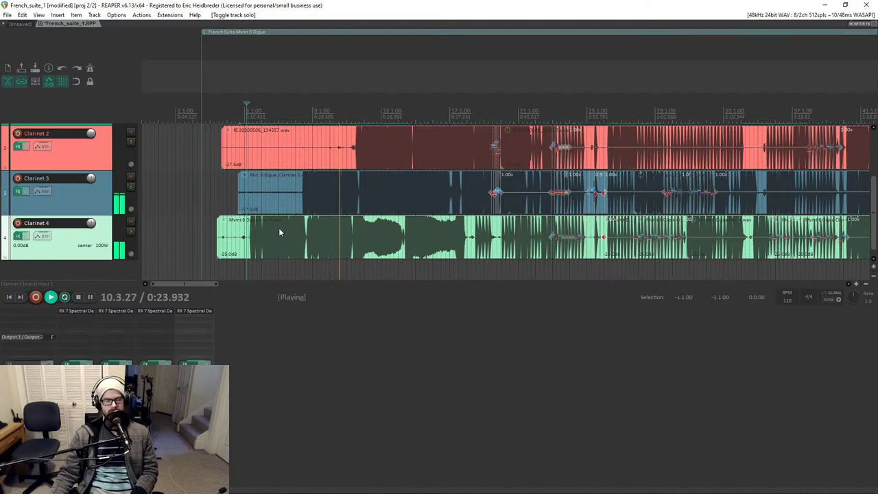
key("space")
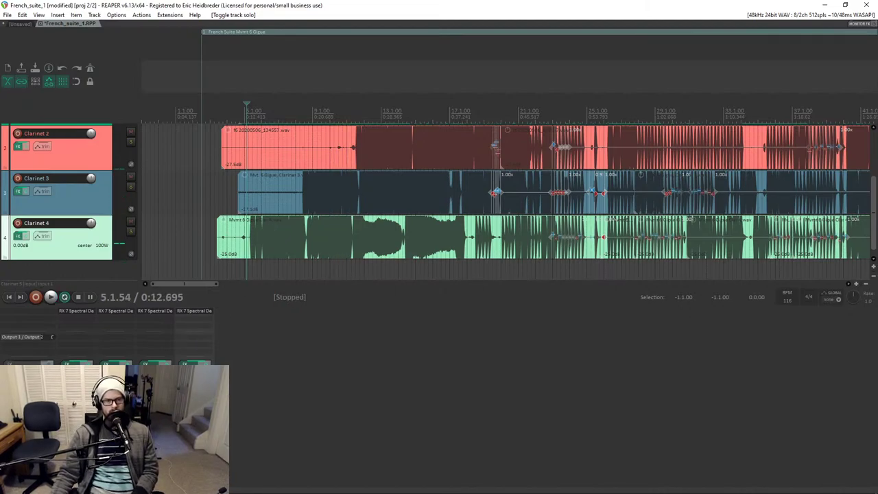
Add ReaEQ to Clarinet 4 after the Spectral De-noise and move its window below the tracks.
left_click(189, 321)
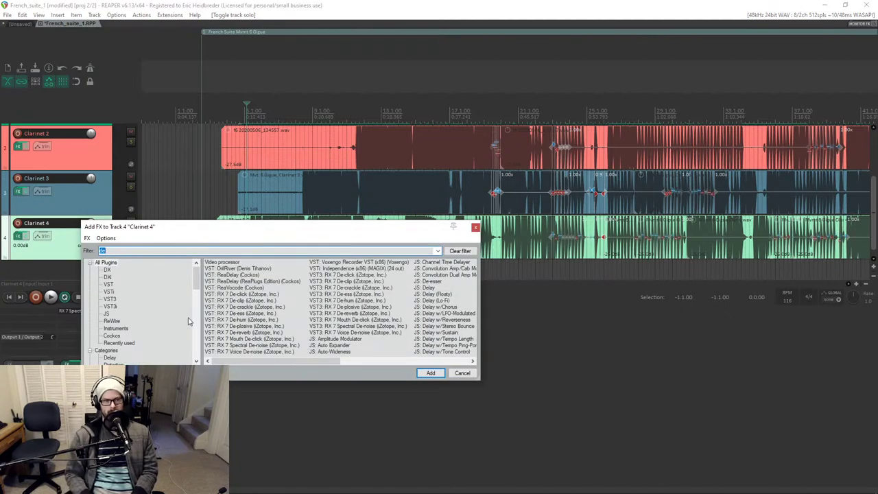
type("re")
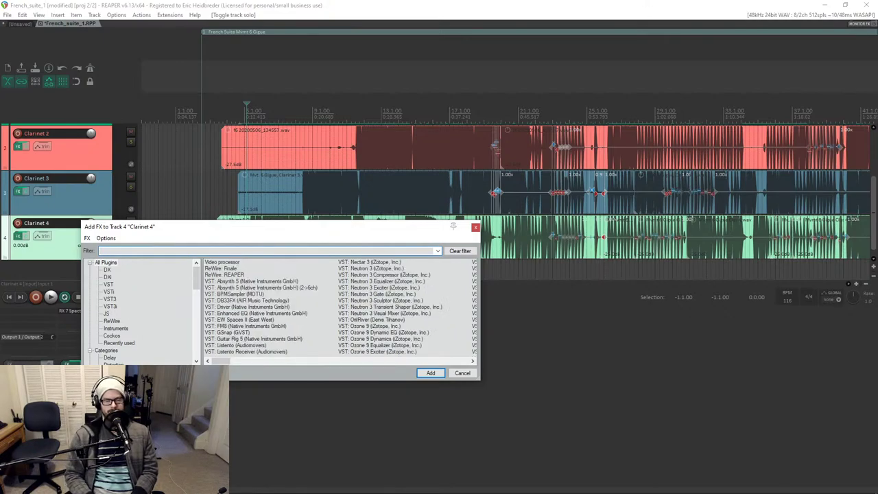
type("eae")
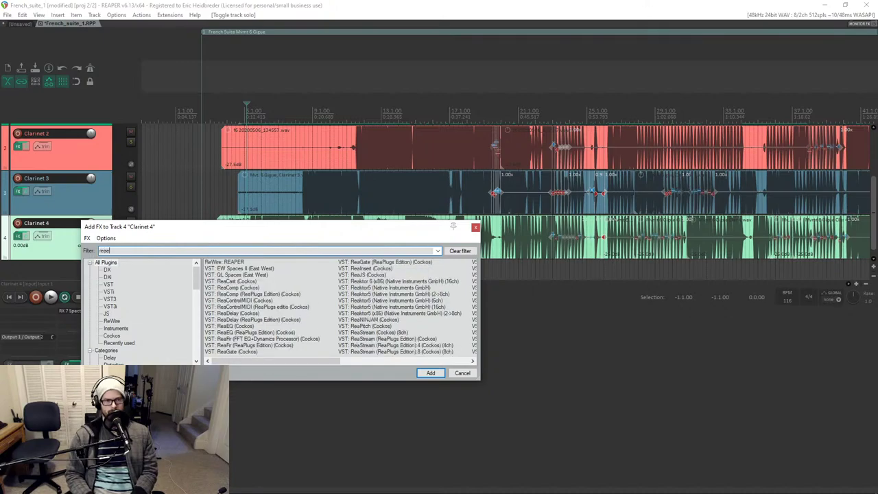
type("q")
key("Return")
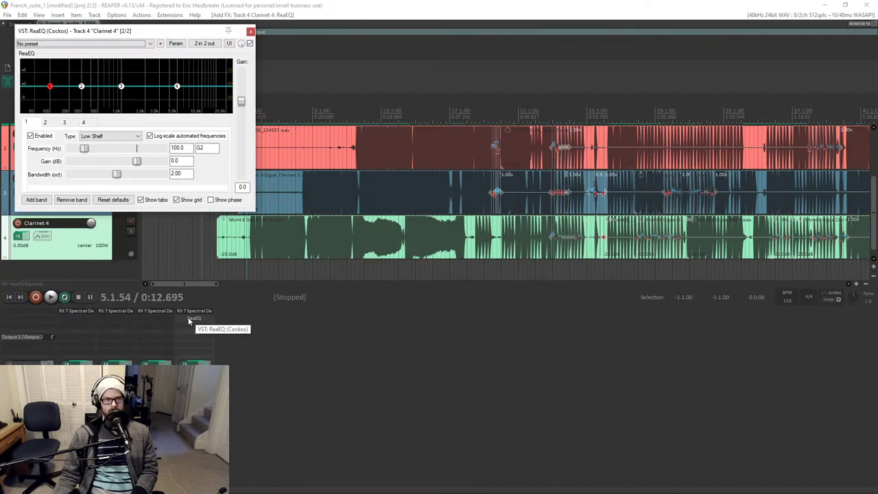
left_click_drag(150, 40, 558, 291)
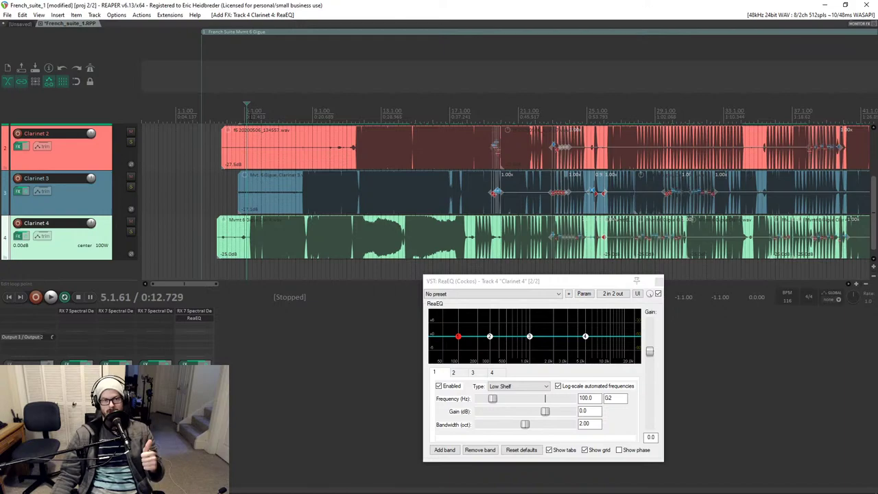
Play the Gigue opening with all clarinets and watch Clarinet 4's frequency spectrum in ReaEQ.
scroll(138, 185, "up", 3)
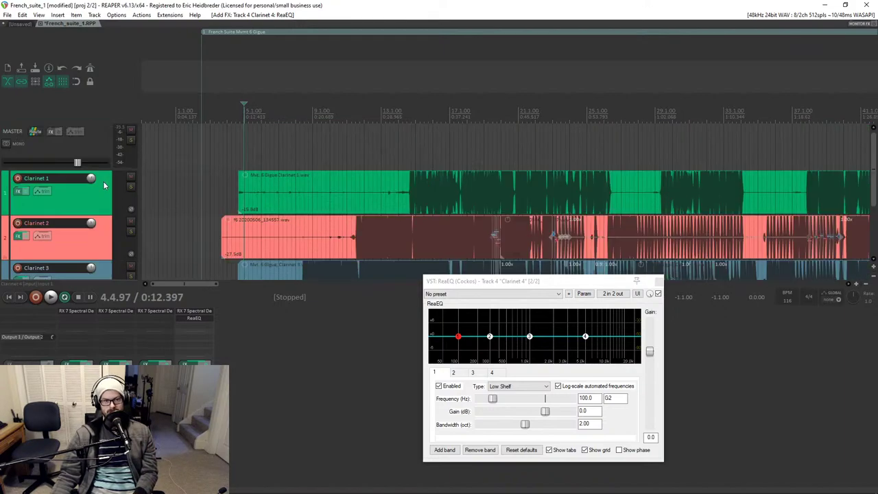
scroll(104, 185, "down", 3)
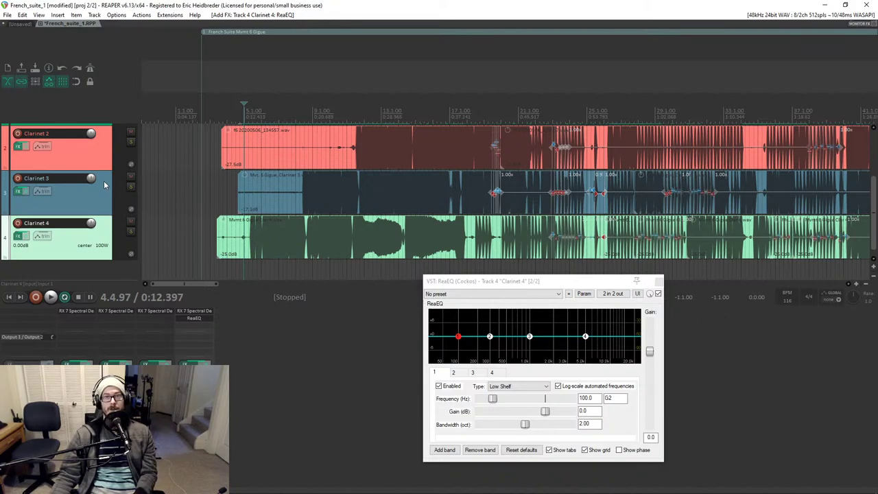
key("space")
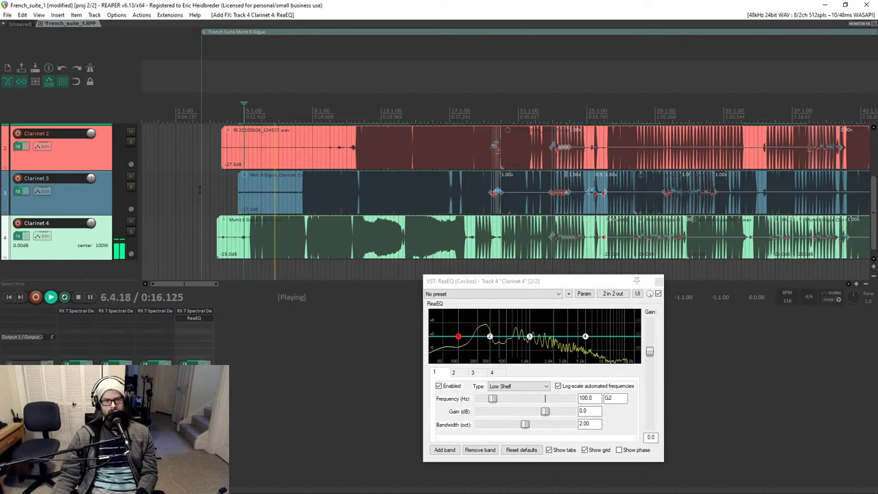
left_click(299, 186)
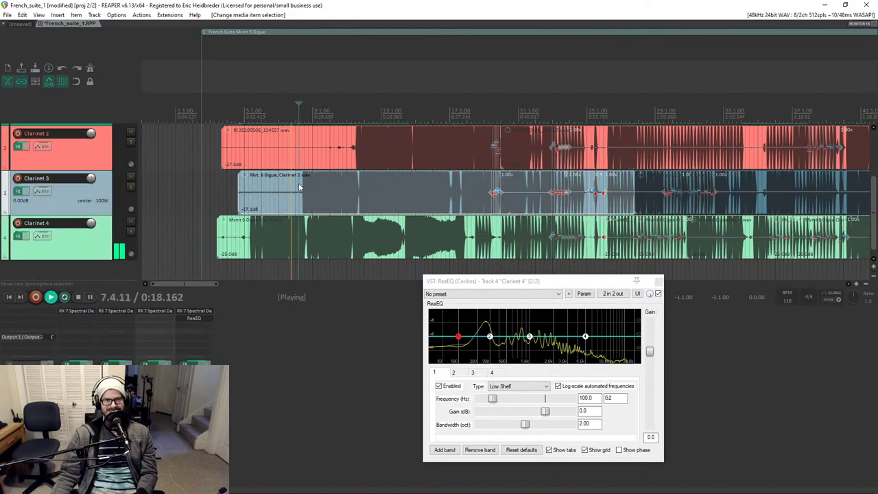
scroll(299, 186, "up", 4)
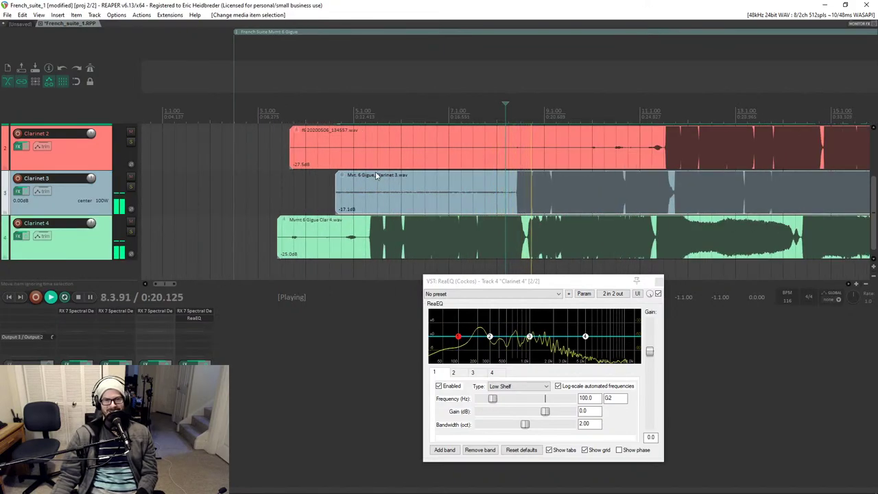
left_click(367, 152)
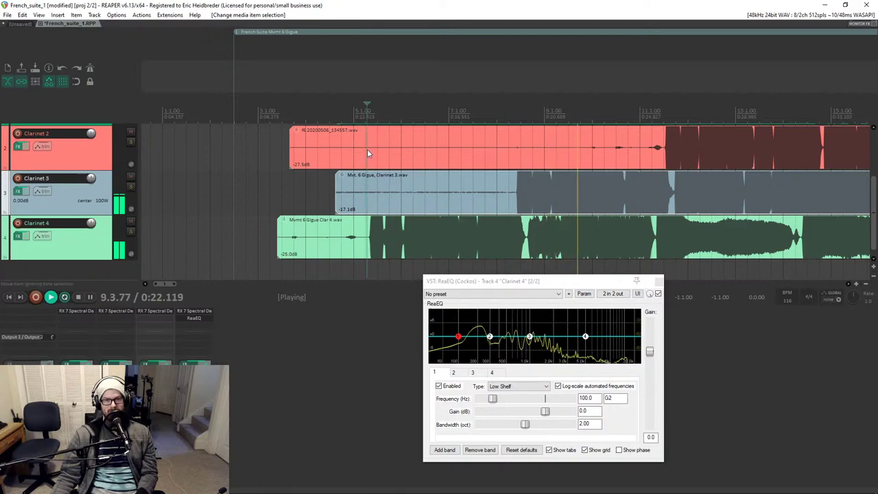
scroll(92, 204, "up", 2)
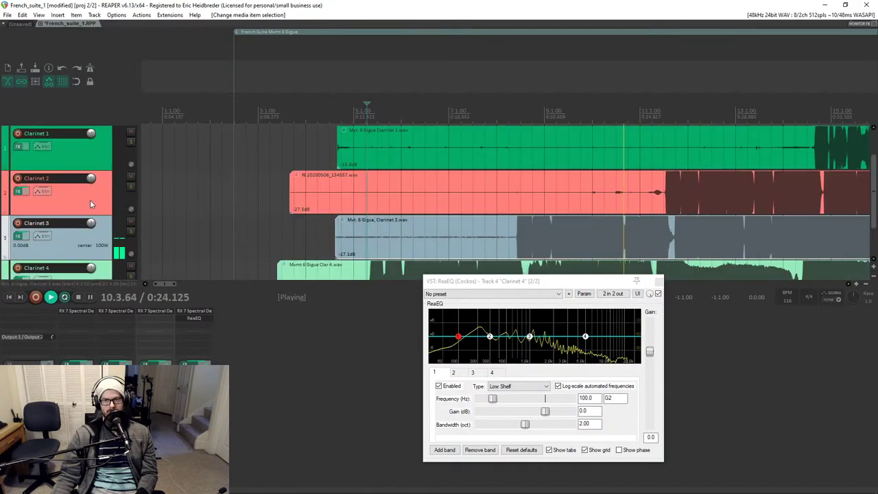
scroll(92, 203, "down", 2)
key("space")
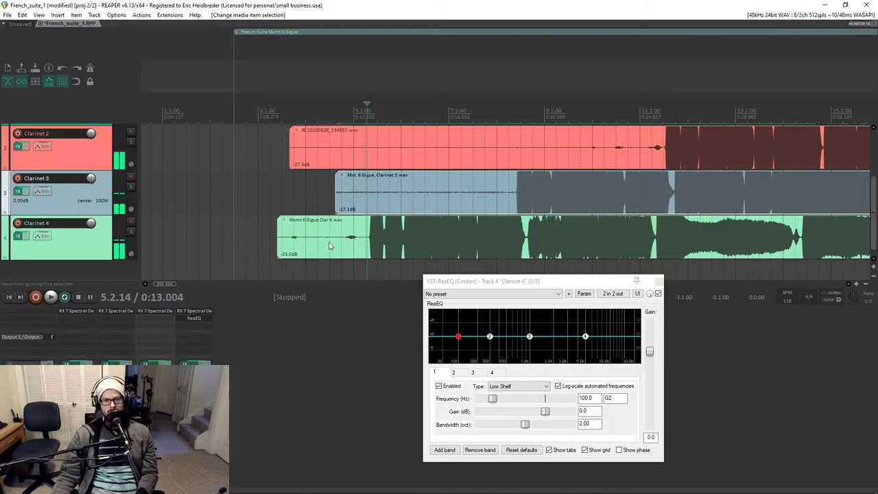
Solo Clarinet 4 and play it from 4.4.63 to examine its frequency spectrum in ReaEQ.
left_click(329, 245)
key("space")
left_click(130, 231)
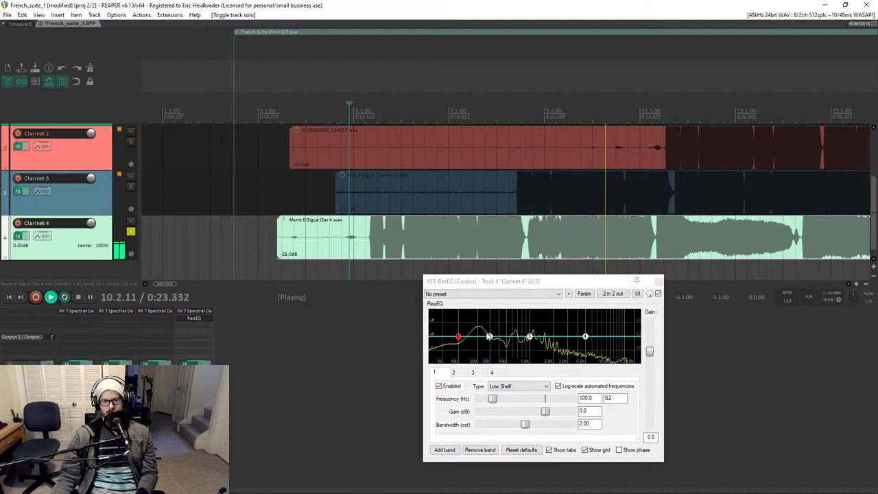
key("space")
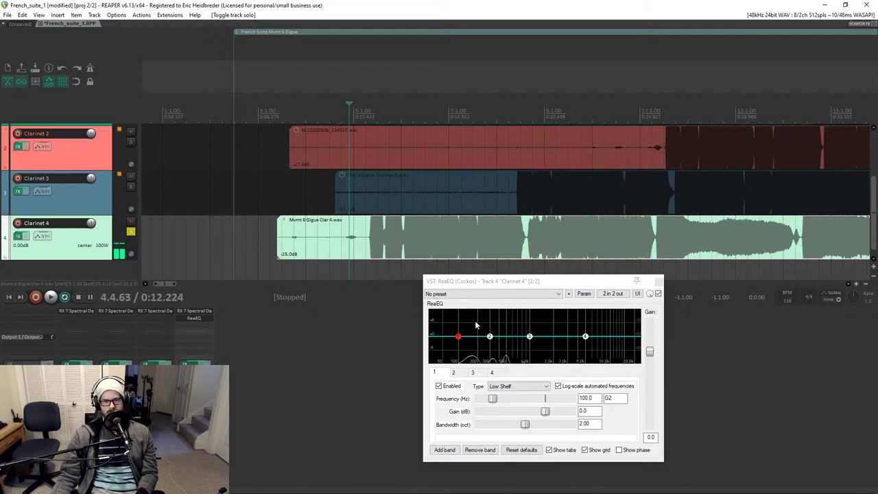
key("space")
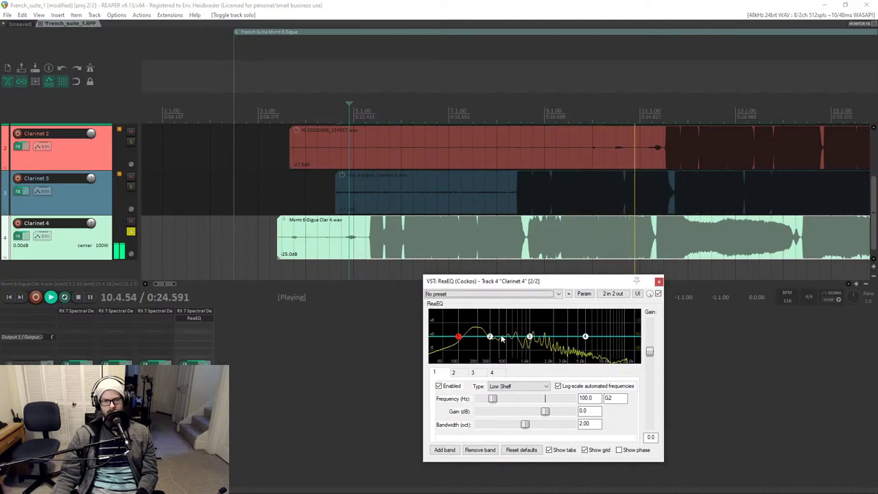
key("space")
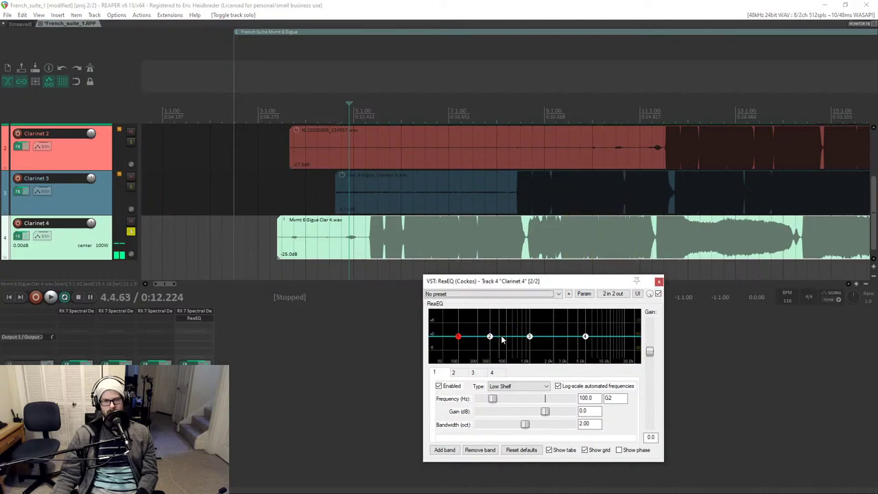
Add a fifth EQ band on Clarinet 4 and shape it by ear to -4.8 dB at 390.5 Hz with 0.80 octave bandwidth.
double_click(505, 343)
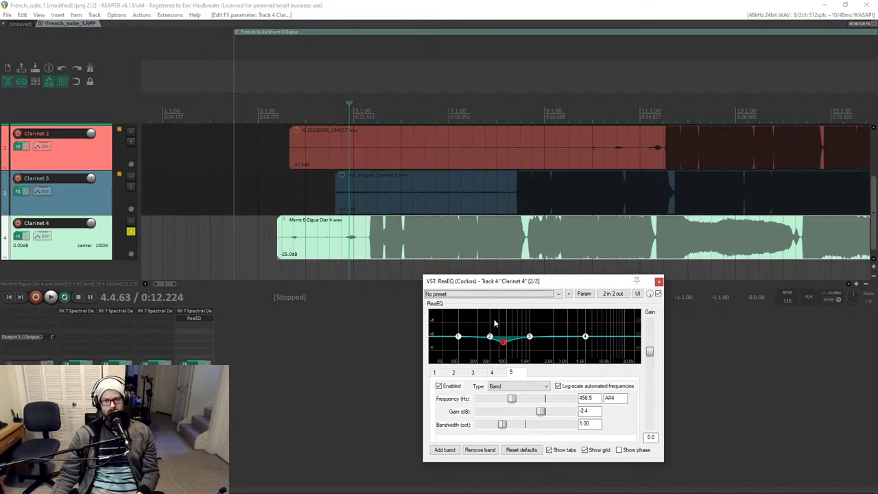
left_click_drag(502, 342, 502, 347)
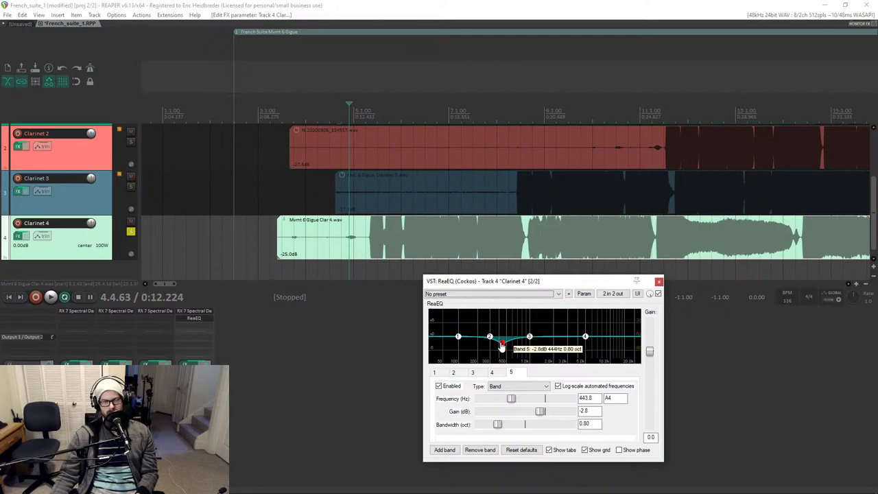
left_click_drag(500, 348, 498, 349)
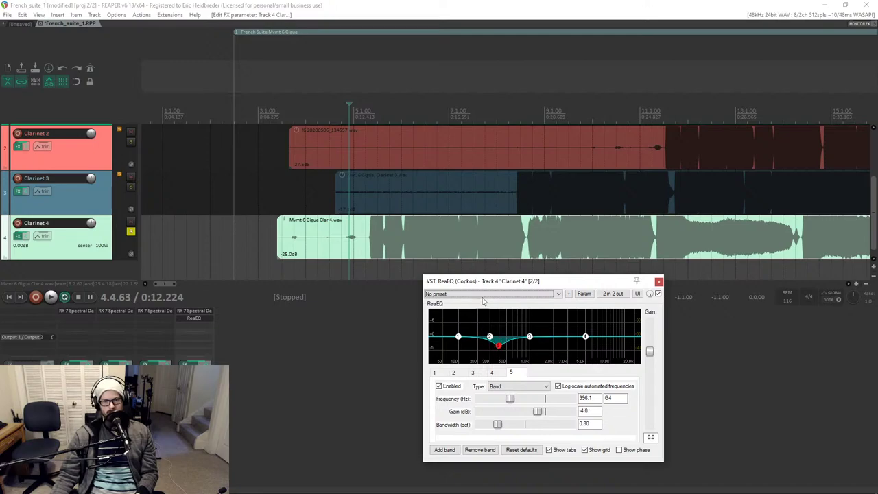
key("space")
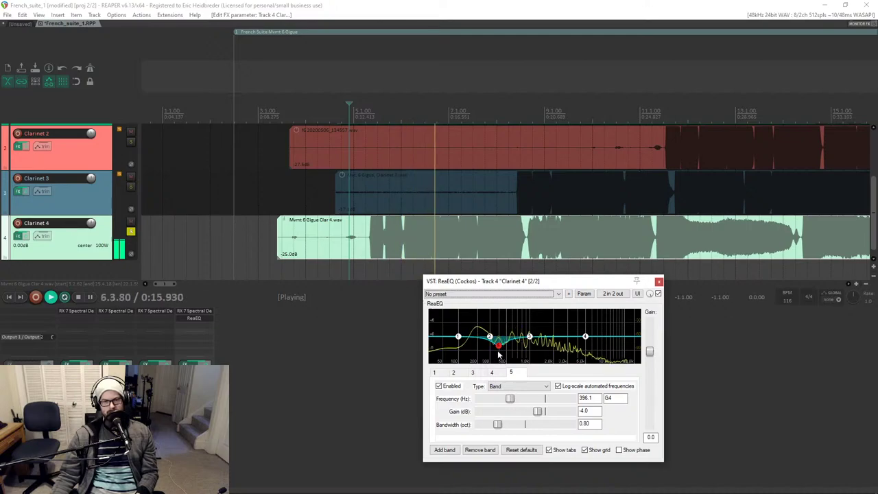
mouse_move(500, 349)
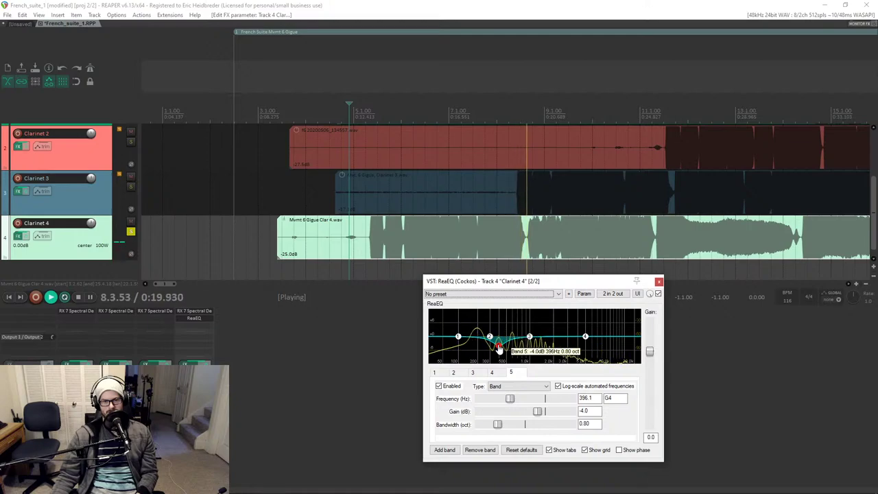
left_click_drag(500, 349, 498, 352)
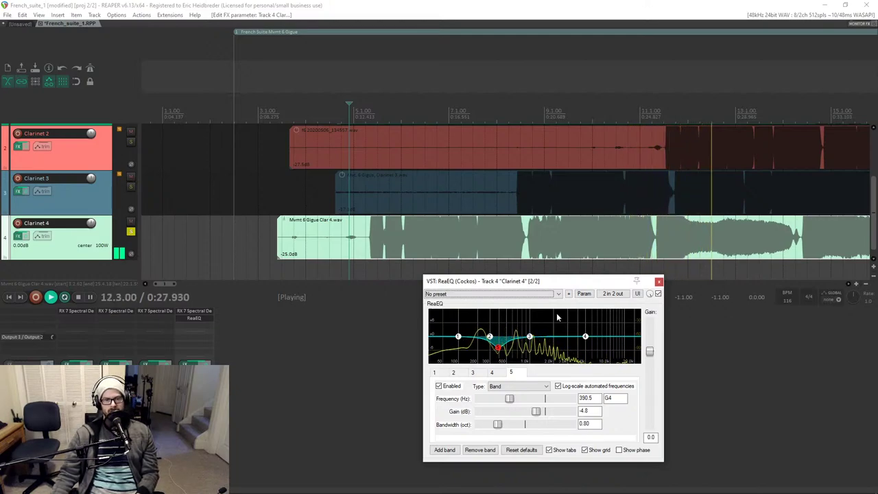
Try a sixth EQ band at -2.2 dB and 663.2 Hz with 0.40 octave bandwidth.
double_click(516, 342)
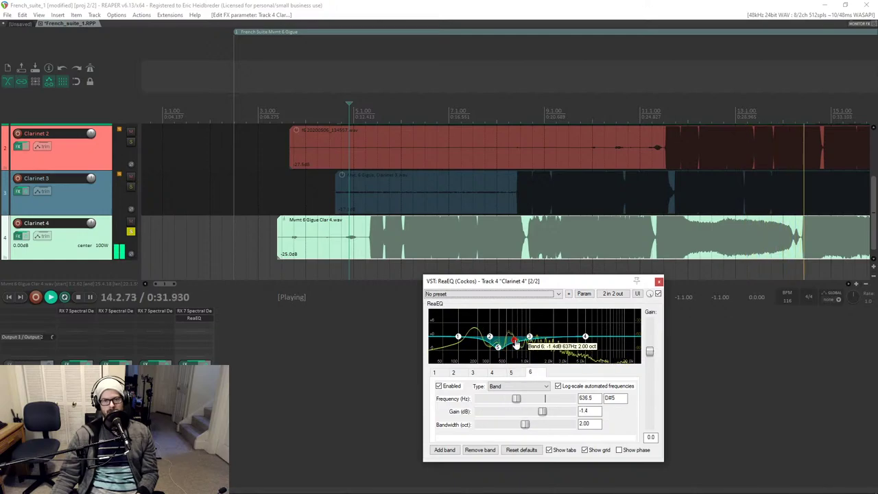
left_click_drag(515, 342, 517, 344)
scroll(517, 344, "down", 5)
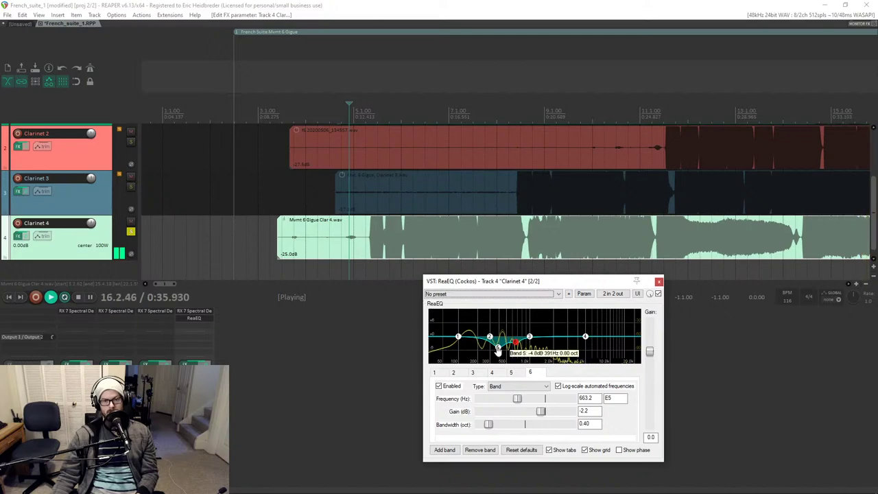
Remove the sixth band and reshape band 5 to -5.4 dB at 482.9 Hz with 1.20 octave bandwidth.
left_click_drag(498, 347, 506, 354)
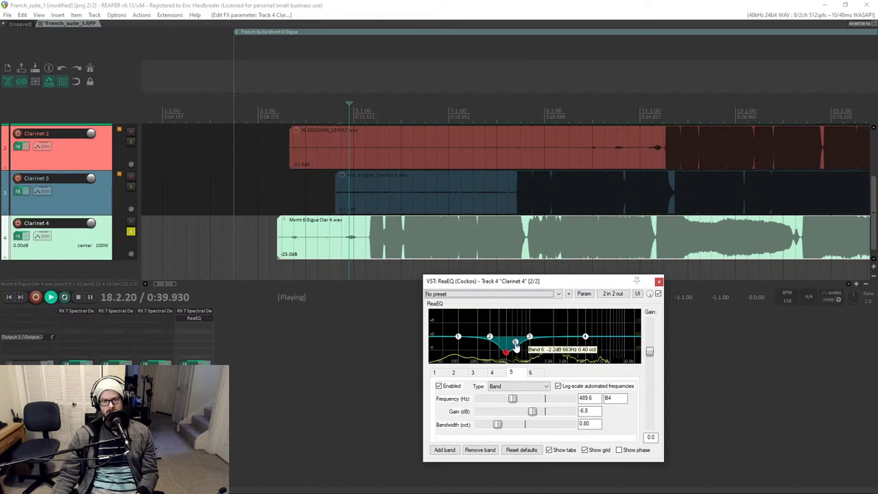
scroll(506, 354, "up", 2)
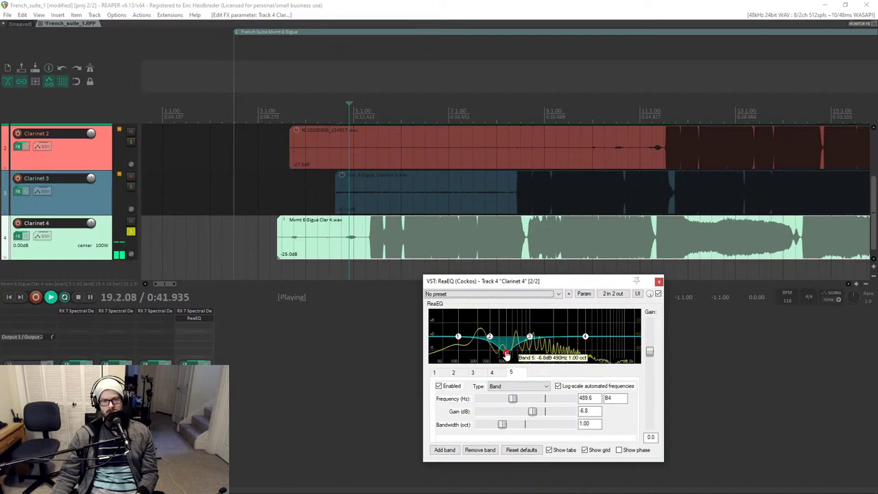
scroll(506, 354, "up", 2)
left_click_drag(506, 353, 505, 351)
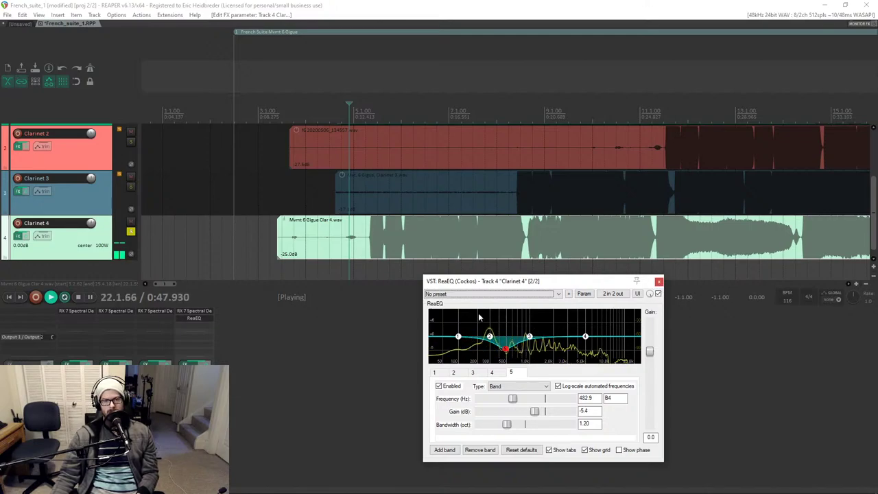
Turn band 1 into a High Pass filter at 48.0 Hz with 1.60 octave bandwidth.
left_click_drag(458, 341, 443, 367)
scroll(442, 367, "down", 4)
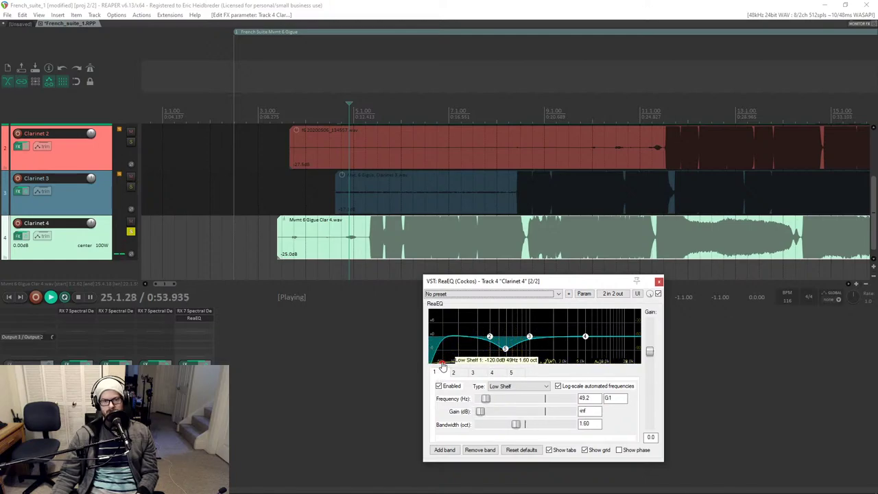
left_click(518, 386)
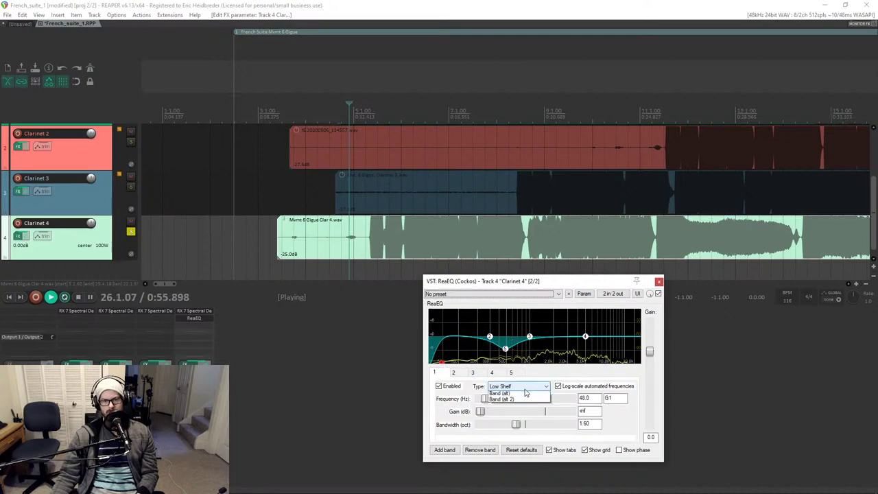
left_click(516, 418)
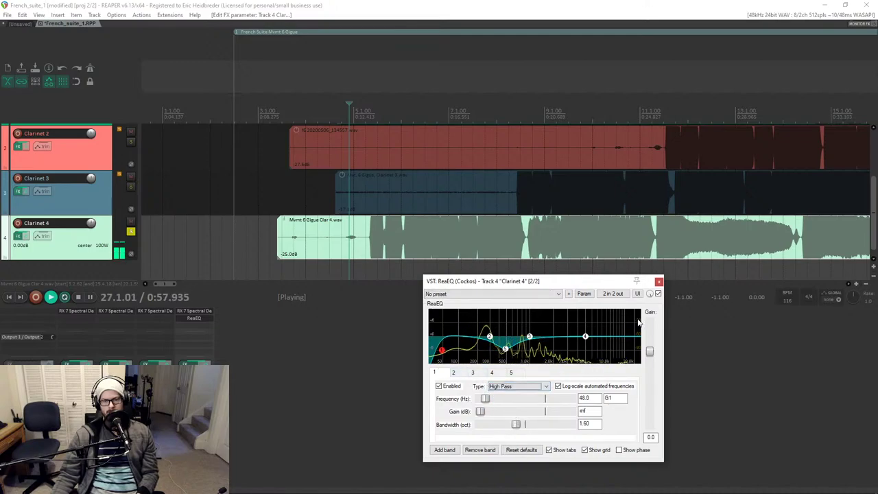
Change EQ band 4 on Clarinet 4 to type Band at +1.2 dB and 5000 Hz, and raise the EQ's output gain to 4.0.
left_click(585, 337)
left_click_drag(586, 339, 587, 336)
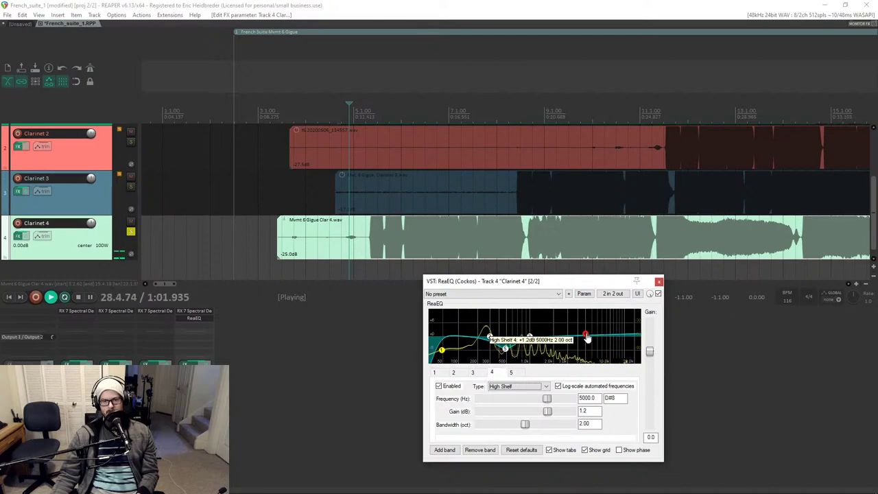
left_click(522, 387)
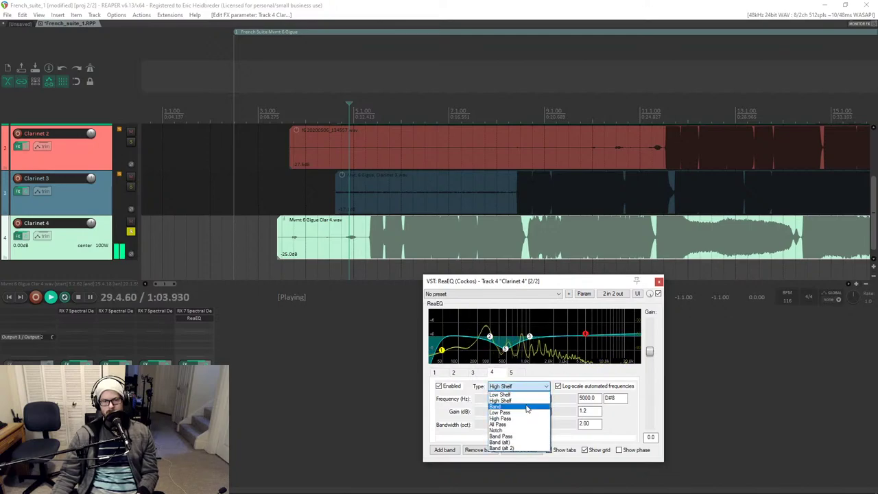
left_click(526, 408)
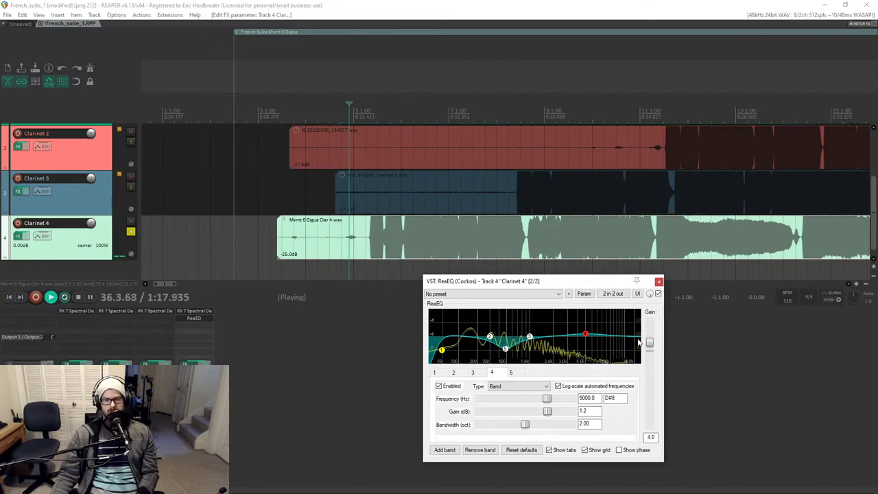
left_click(659, 281)
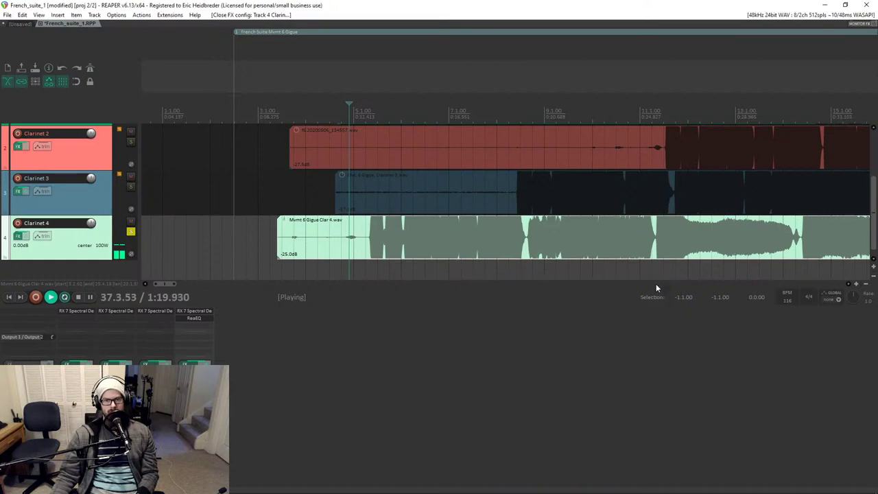
key("space")
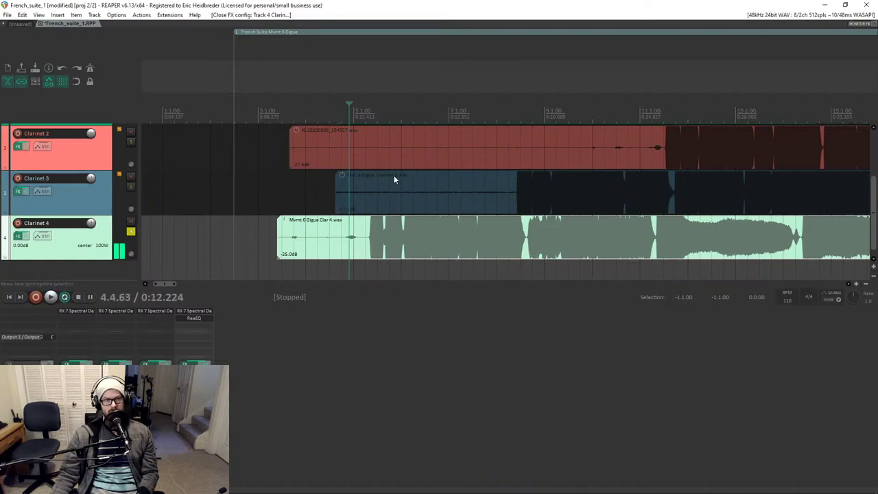
Add ReaGate to Clarinet 3 and set its threshold to -60.2 dB.
double_click(169, 318)
type("reaq")
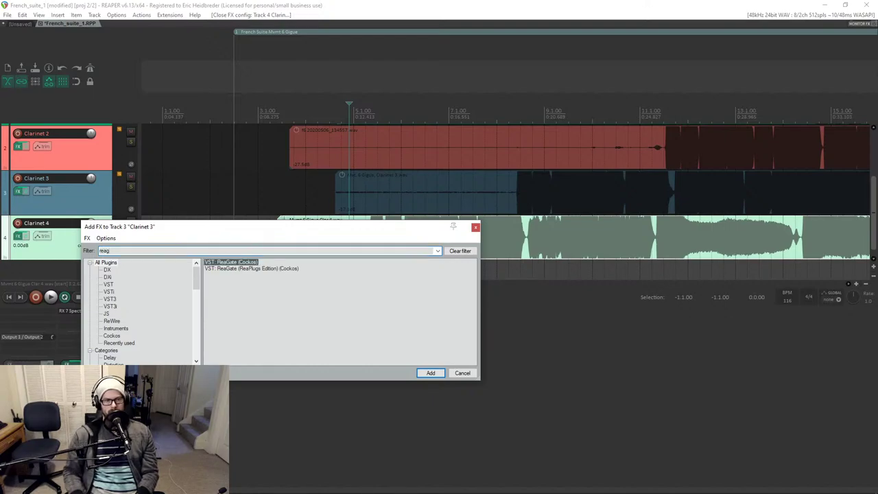
key("Return")
left_click_drag(31, 159, 27, 154)
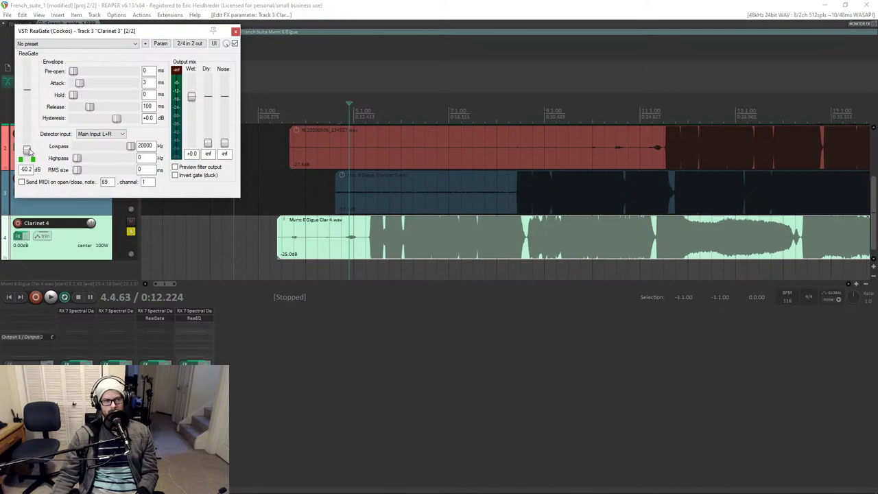
Place ReaGate ahead of the de-noiser on Clarinet 3 and copy it to the start of the other clarinets' effect chains.
mouse_move(165, 314)
left_mouse_down()
mouse_move(185, 320)
mouse_move(151, 317)
mouse_move(159, 314)
left_mouse_up()
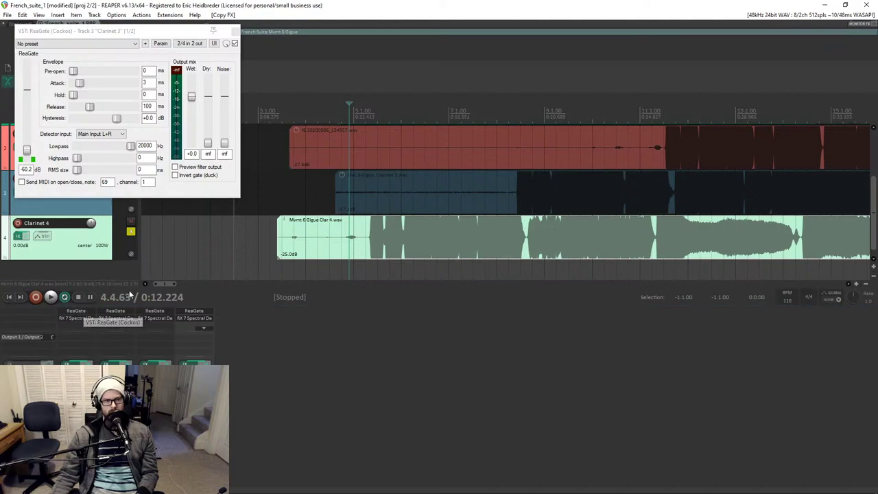
key("space")
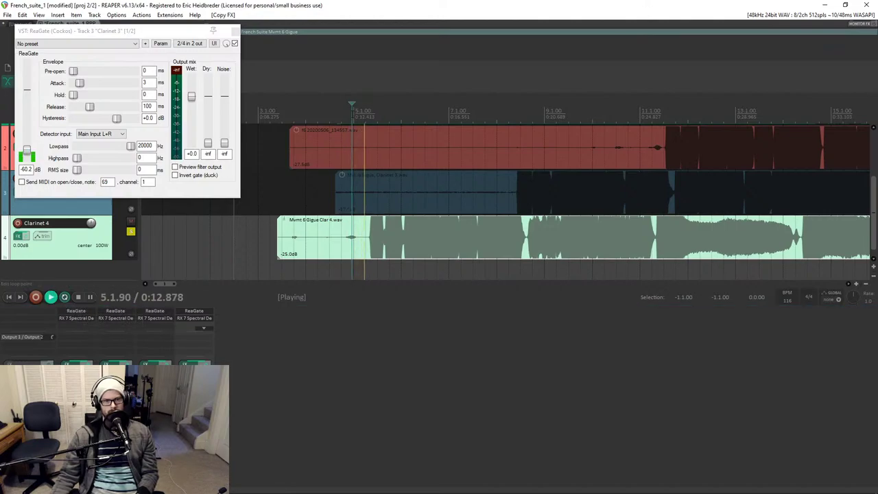
key("space")
left_click(235, 32)
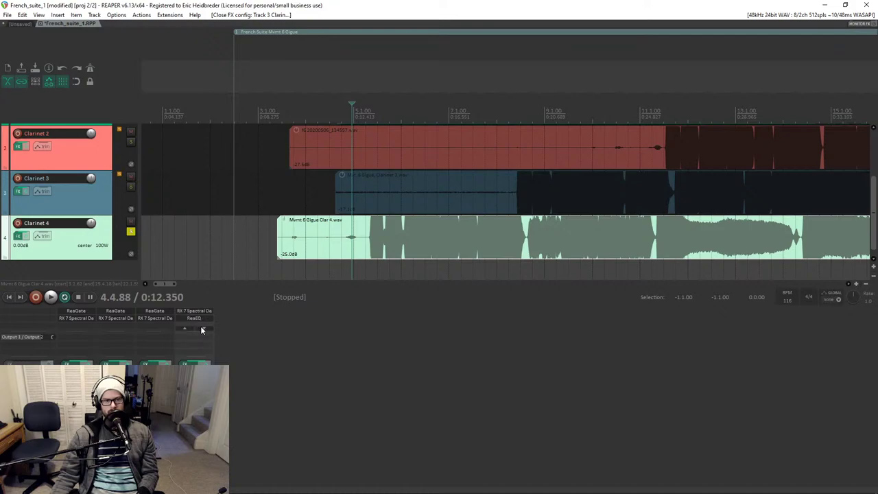
left_click(200, 326)
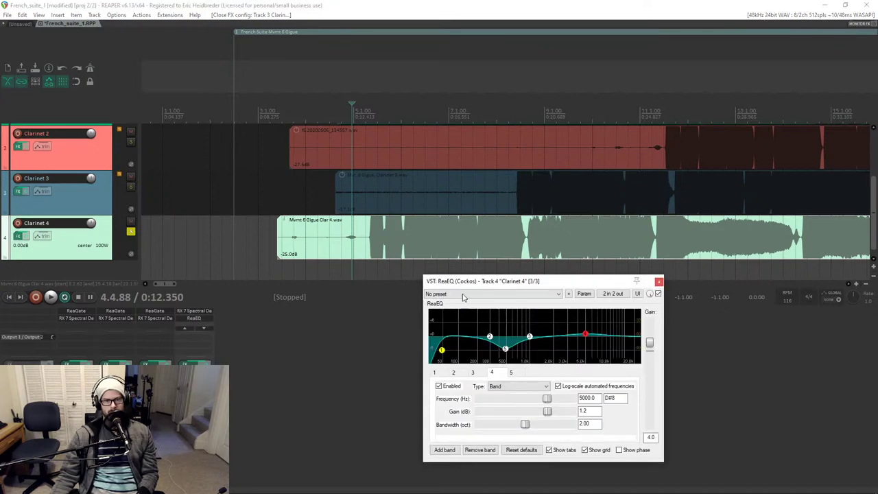
left_click(658, 281)
Solo only Clarinet 3 and play it from just before its first notes.
left_click(511, 194)
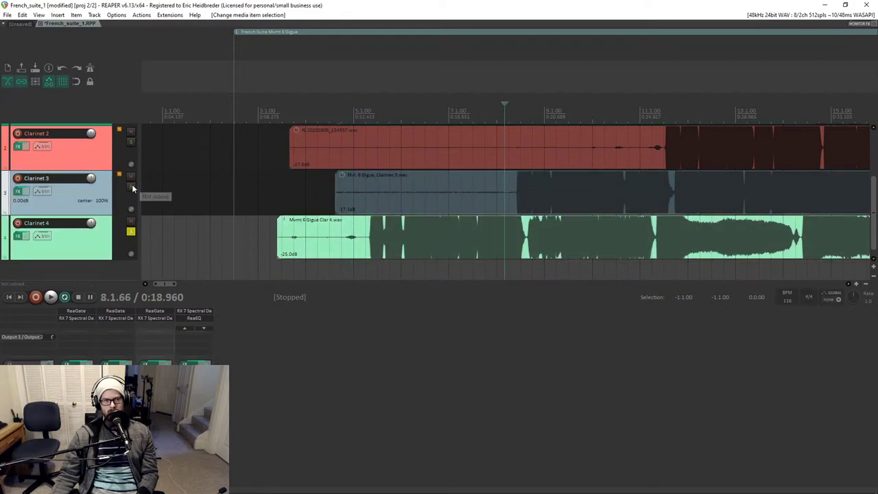
left_click(131, 187)
key("space")
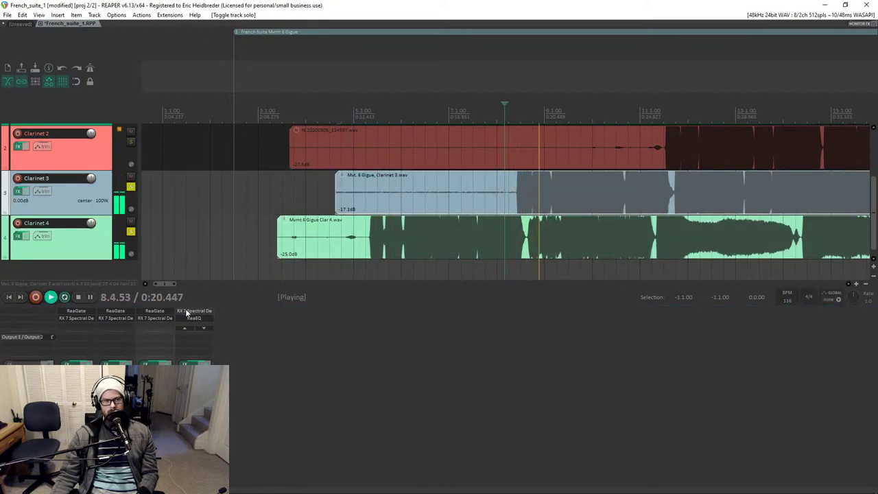
key("space")
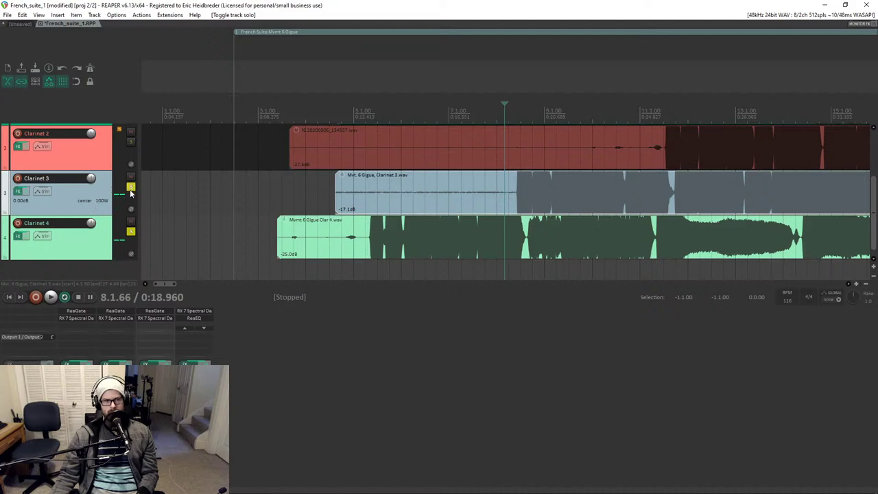
left_click(131, 232)
key("space")
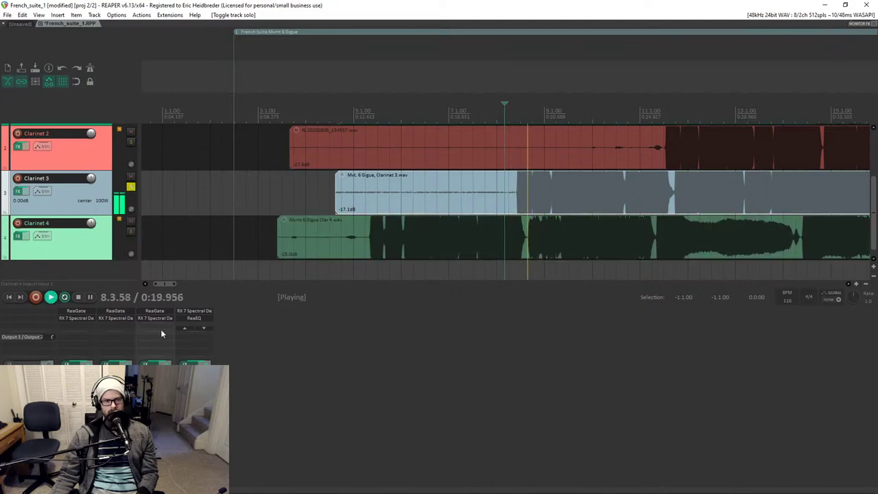
Copy Clarinet 4's ReaEQ to Clarinet 3 and reshape band 5 to -4.0 dB at 562.6 Hz.
left_click_drag(174, 324, 155, 312)
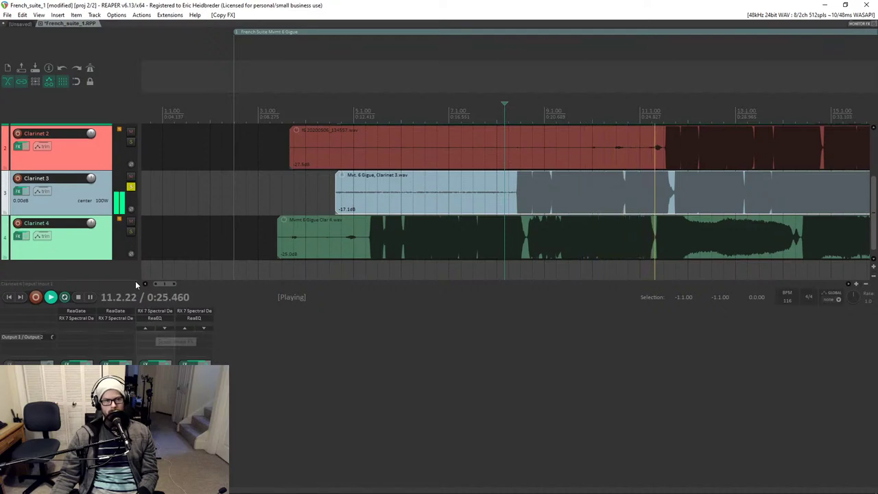
left_click(155, 318)
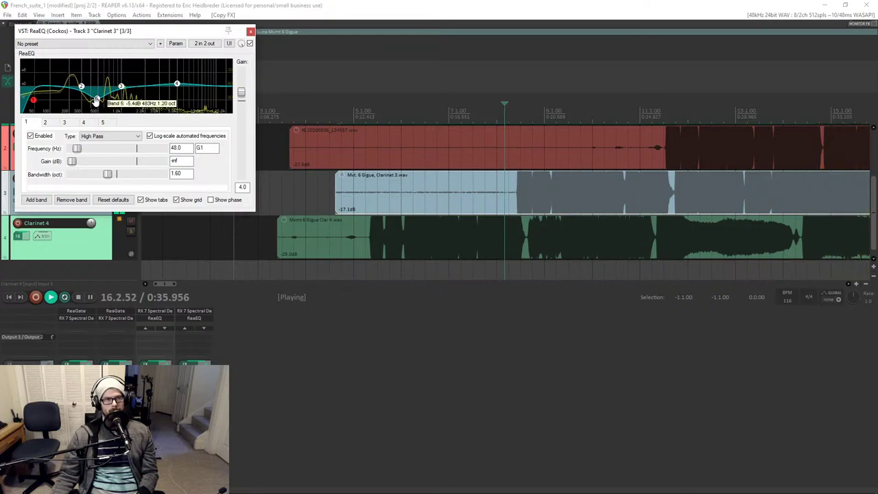
left_click(96, 100)
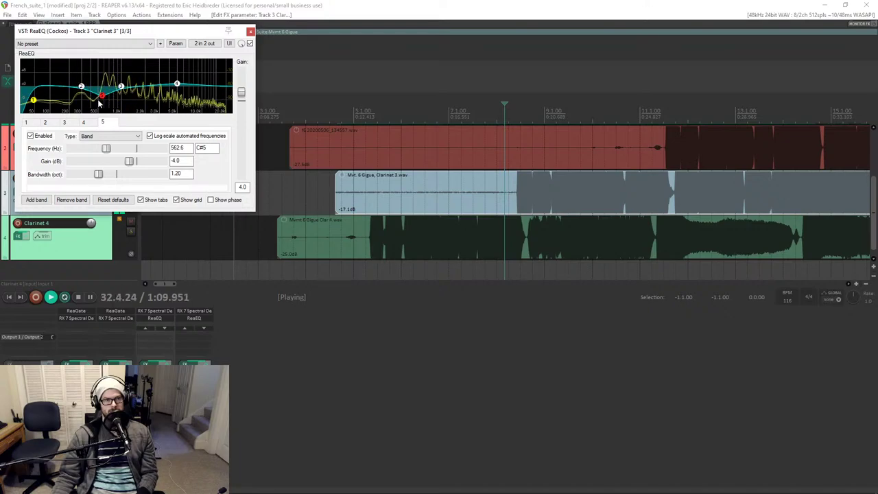
key("space")
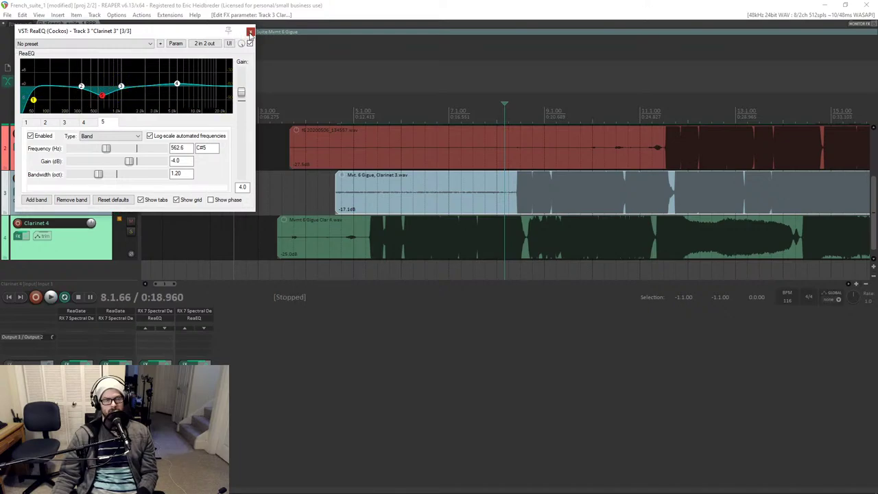
left_click(251, 32)
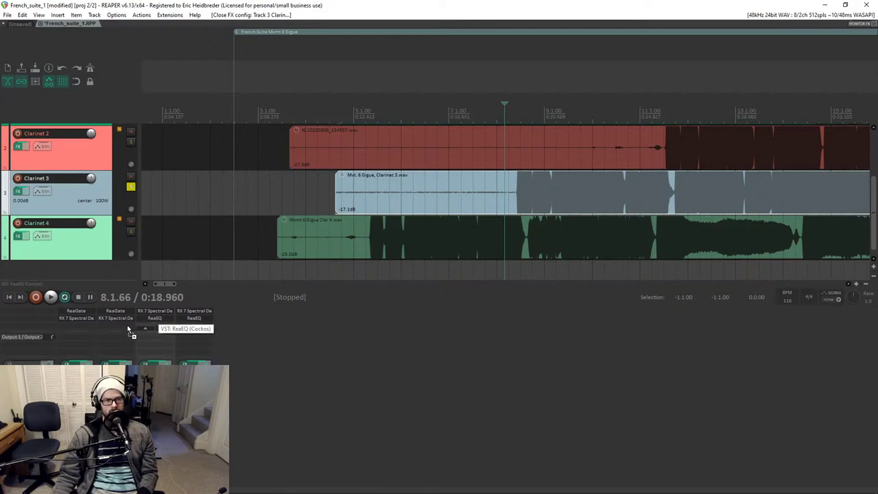
Copy Clarinet 3's ReaEQ to Clarinet 2 and solo Clarinet 2 exclusively, playing from just before its first notes.
mouse_move(127, 331)
left_mouse_down()
mouse_move(132, 320)
mouse_move(126, 328)
left_mouse_up()
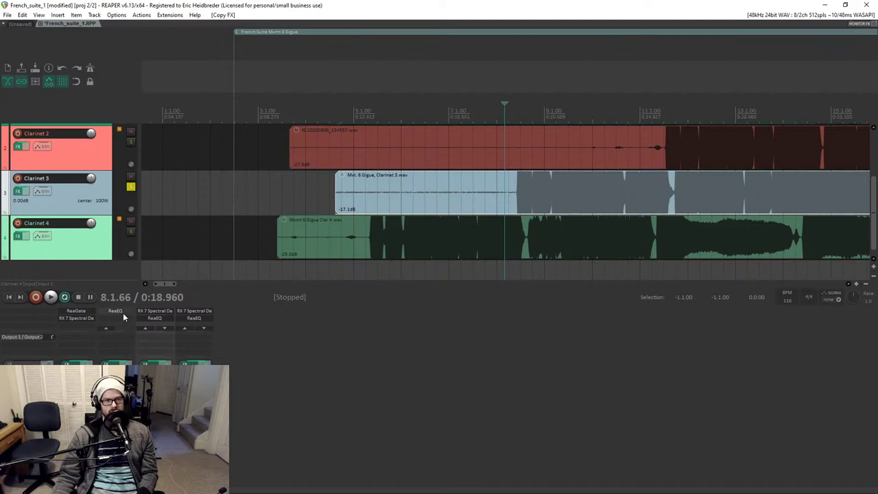
left_click(123, 313)
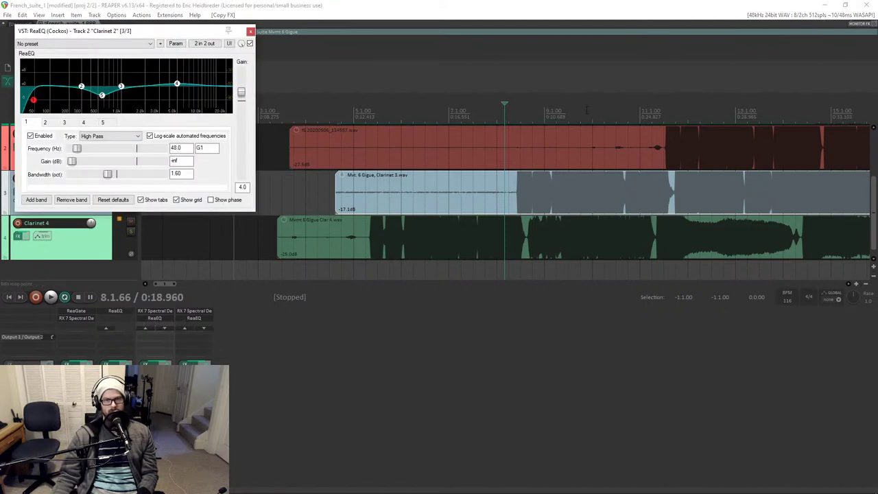
left_click(628, 110)
left_click_drag(198, 34, 223, 179)
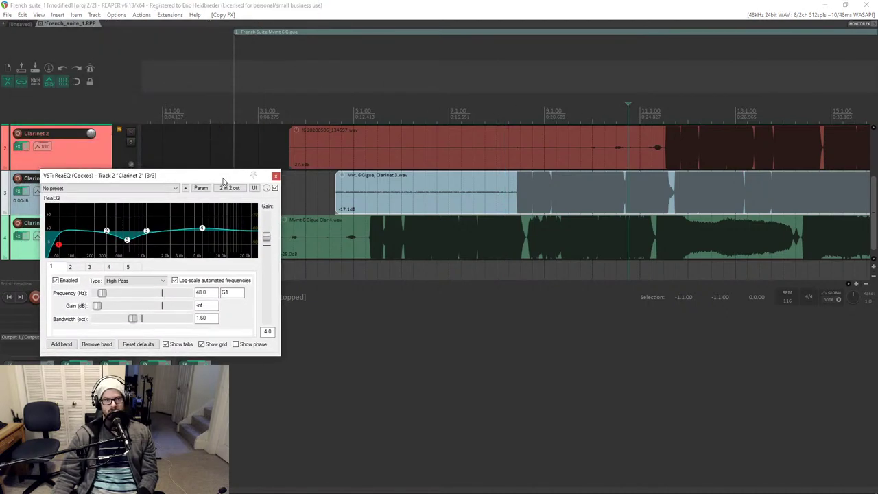
left_click(130, 143)
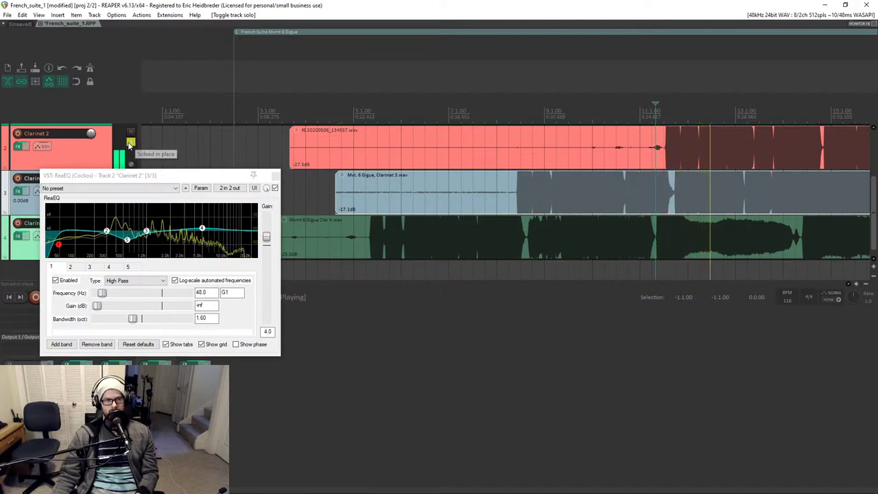
left_click(130, 143, "ctrl+alt")
left_click_drag(135, 184, 302, 255)
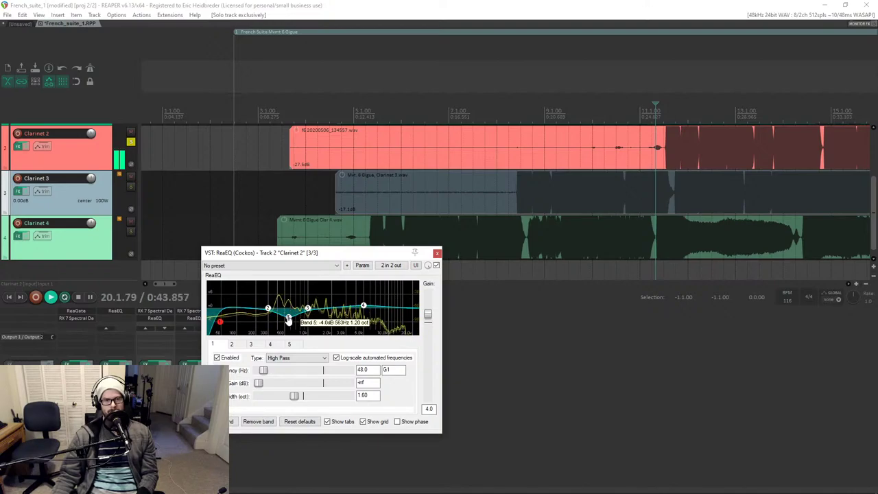
Reshape band 5 on Clarinet 2 by ear to -5.6 dB at 1302.1 Hz with 1.40 octave bandwidth.
left_click_drag(289, 320, 295, 321)
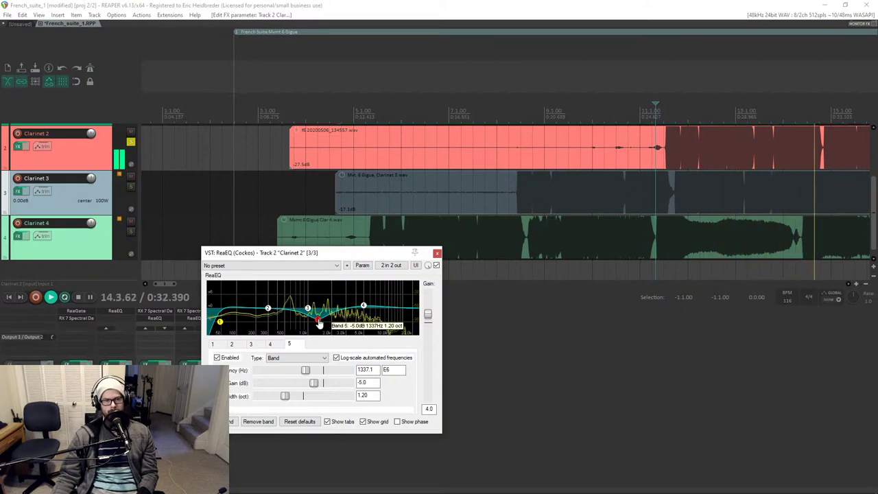
left_click_drag(318, 326, 319, 327)
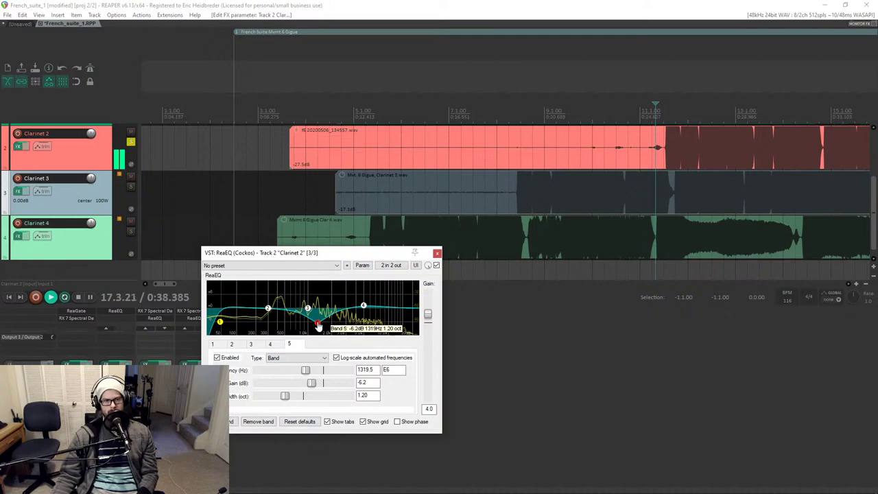
left_click_drag(319, 327, 317, 325)
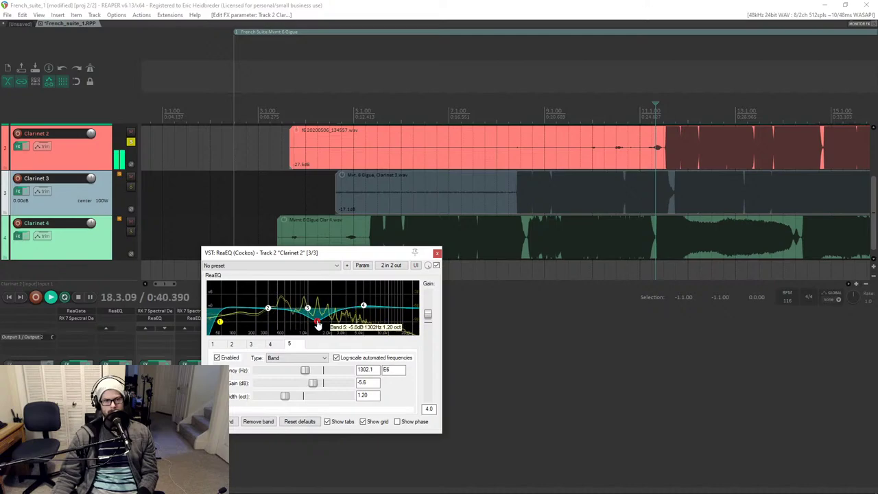
scroll(317, 327, "up", 2)
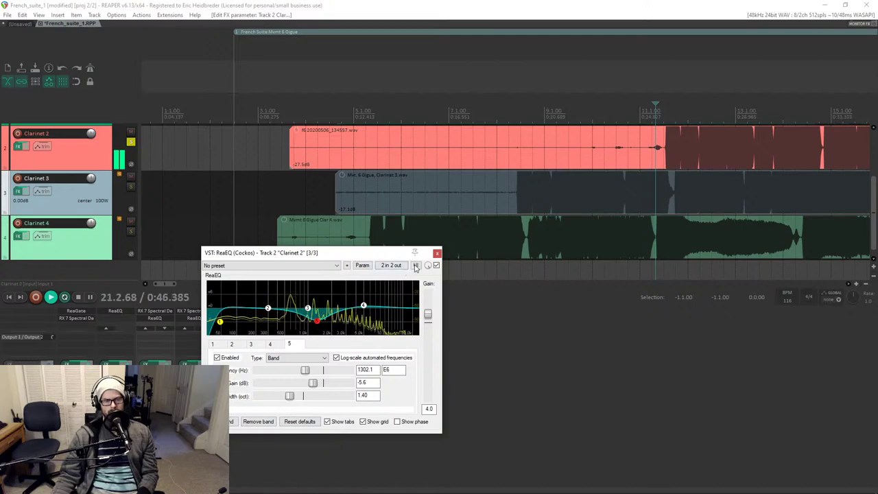
Compare Clarinet 2 with its EQ bypassed and active, and close the EQ.
left_click(436, 266)
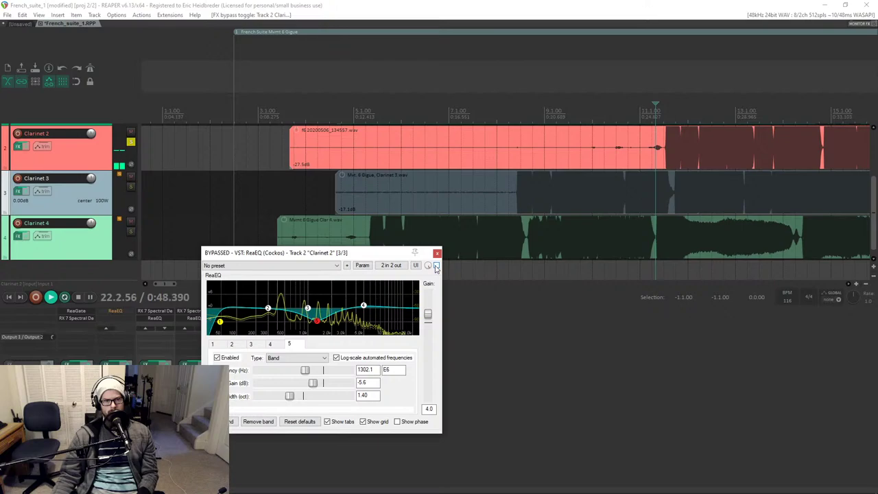
left_click(436, 265)
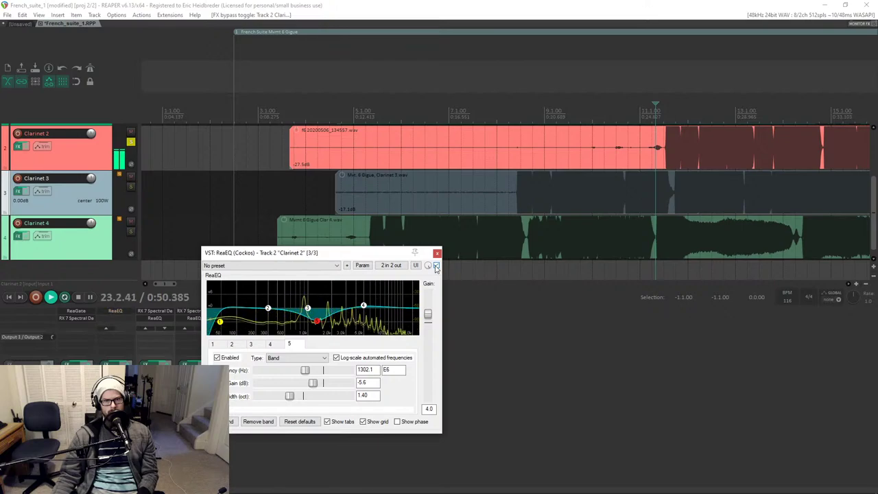
left_click(436, 266)
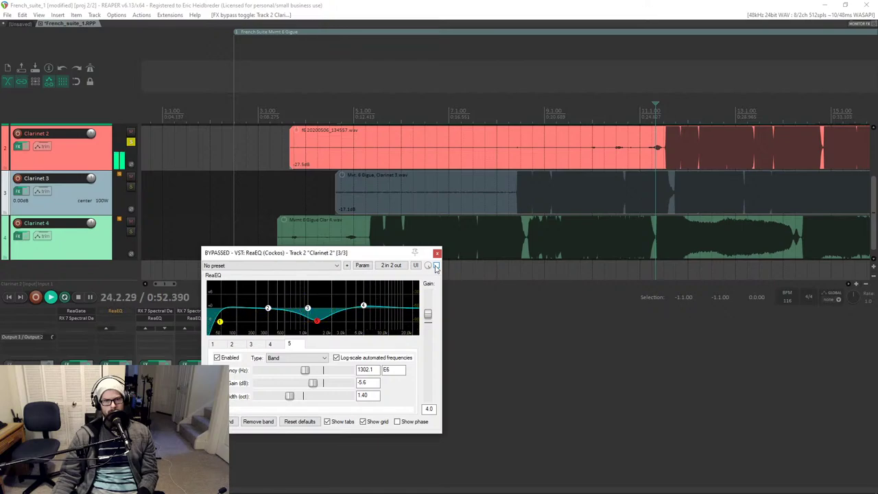
left_click(436, 265)
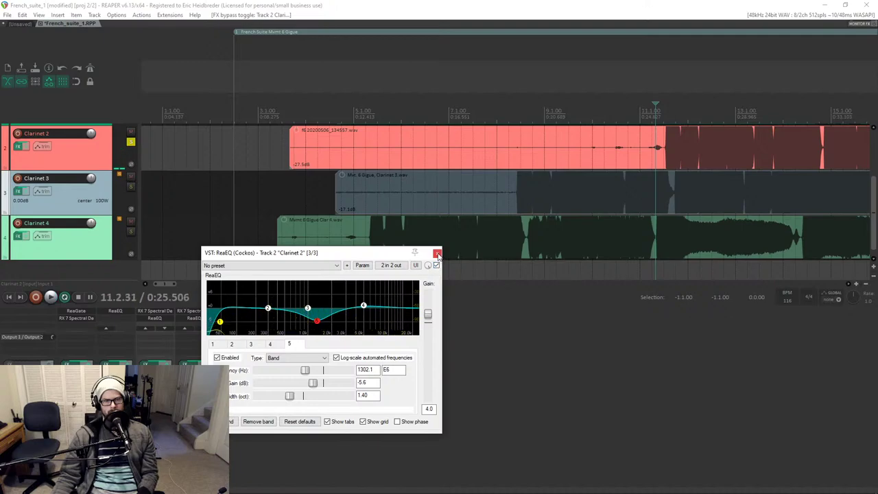
left_click(437, 254)
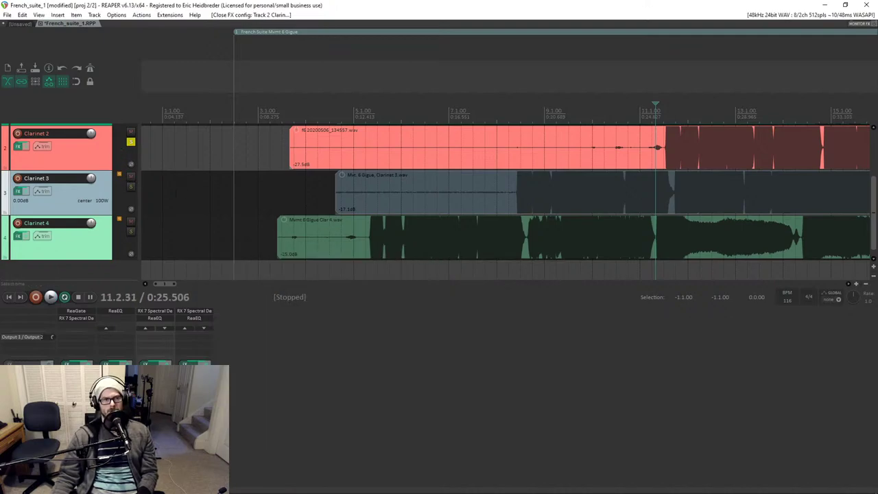
Solo Clarinet 1, play it from just before its first notes, and copy Clarinet 2's ReaEQ onto it.
scroll(85, 188, "up", 1)
left_click(800, 152)
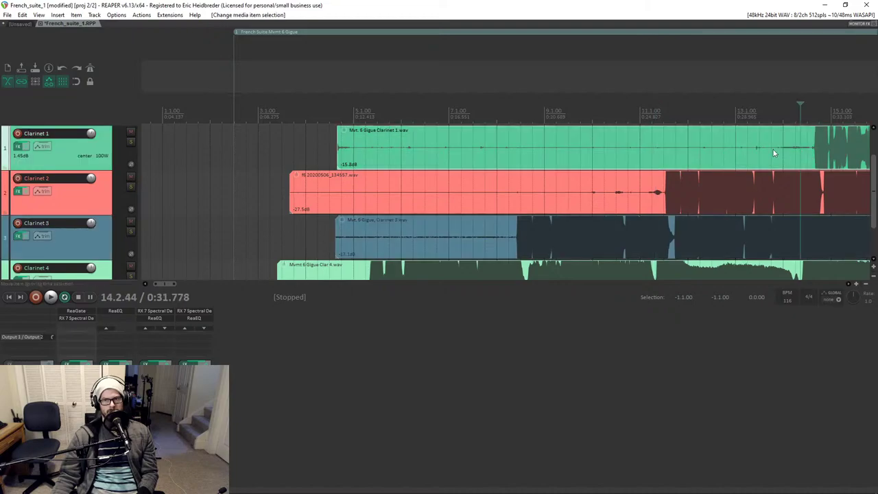
left_click(130, 142)
key("space")
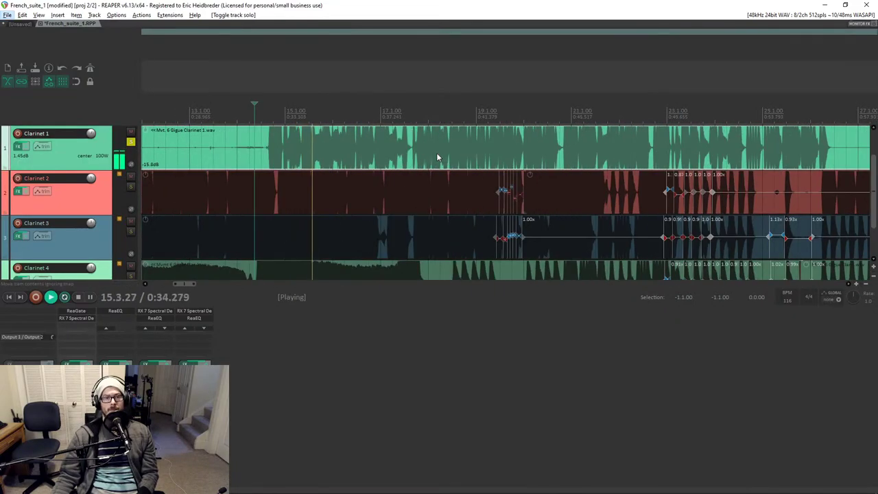
left_click_drag(87, 331, 84, 323)
left_click(84, 324)
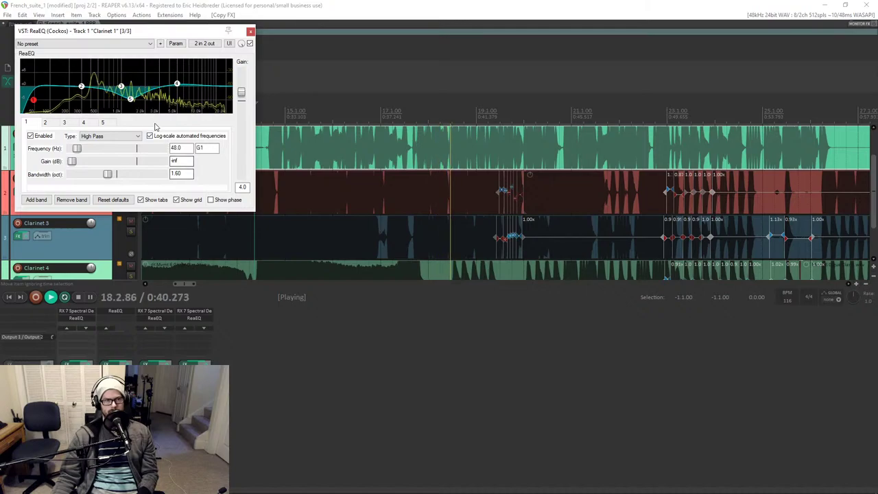
Reshape band 5 in Clarinet 1's ReaEQ by ear to -3.0 dB at 374.9 Hz with 1.00 octave bandwidth, and close the EQ.
left_click(131, 99)
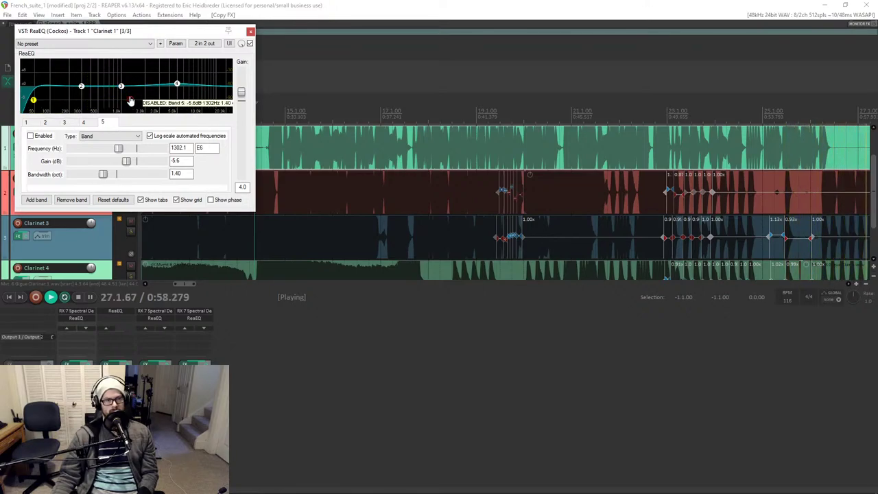
left_click(421, 109)
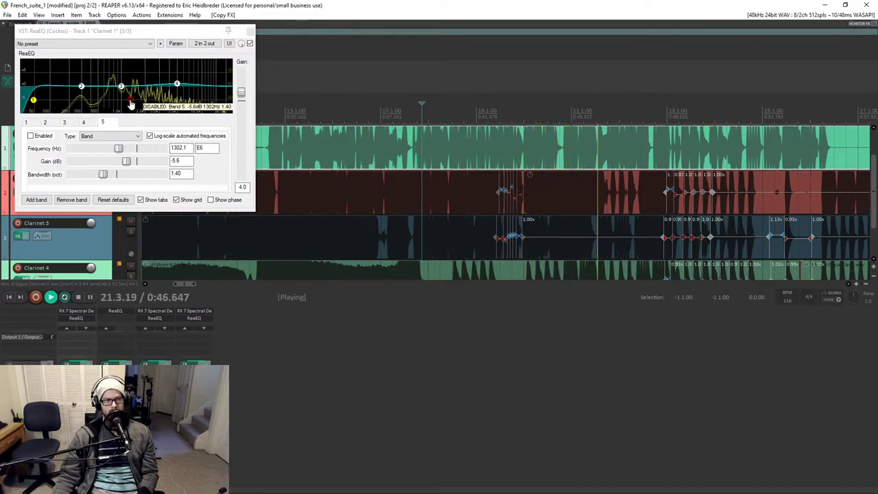
left_click_drag(130, 103, 90, 95)
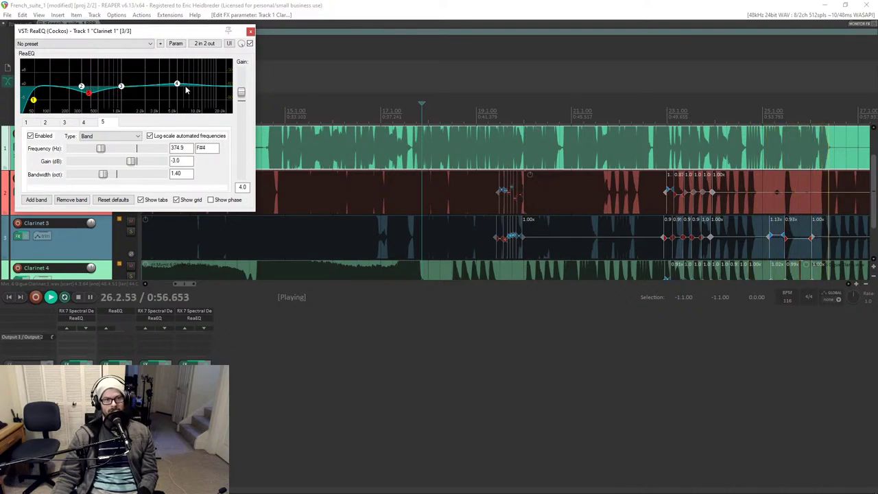
mouse_move(86, 98)
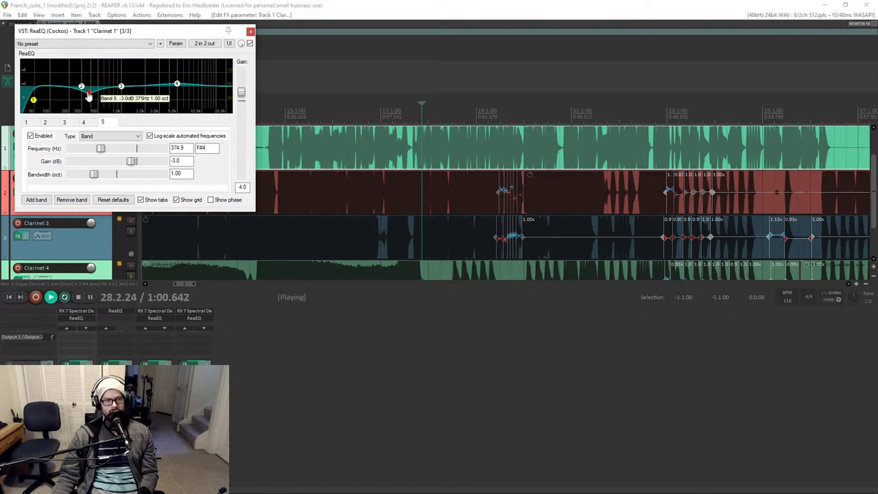
left_click(250, 32)
key("ctrl+Page_Down")
key("space")
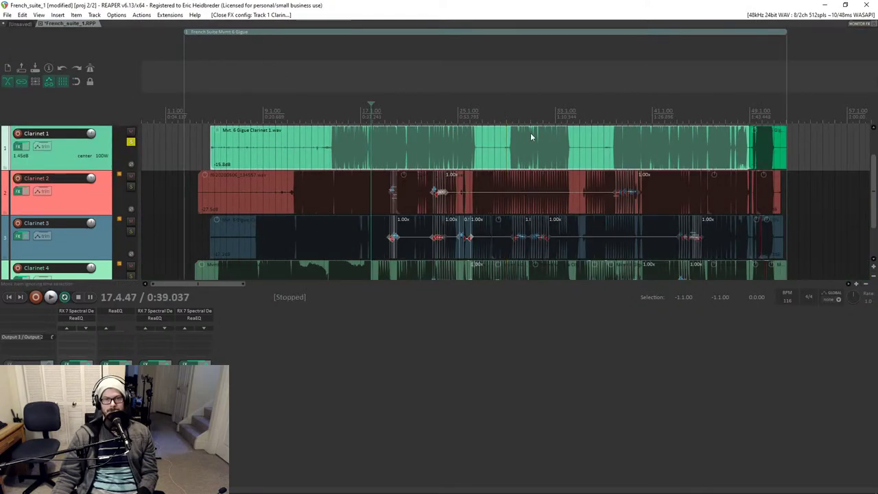
Unsolo Clarinet 1, check Clarinet 3's ReaEQ, and play all four clarinets together from early in the Gigue.
key("minus")
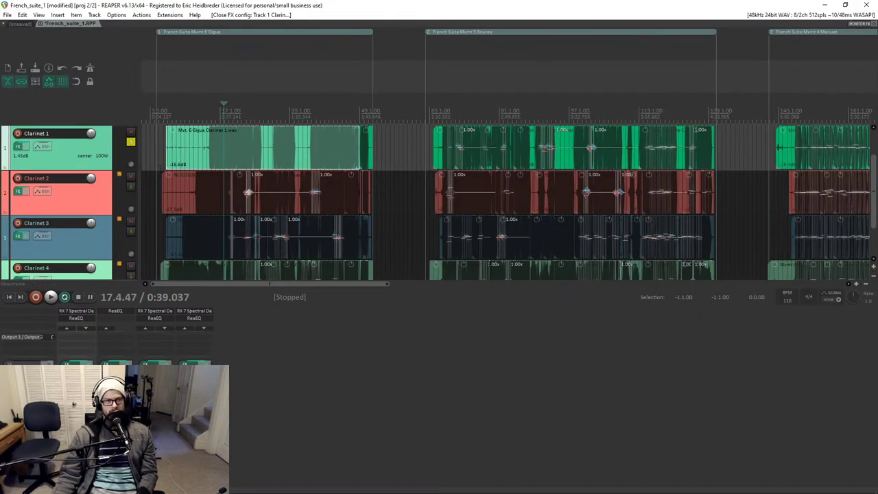
left_click(132, 143)
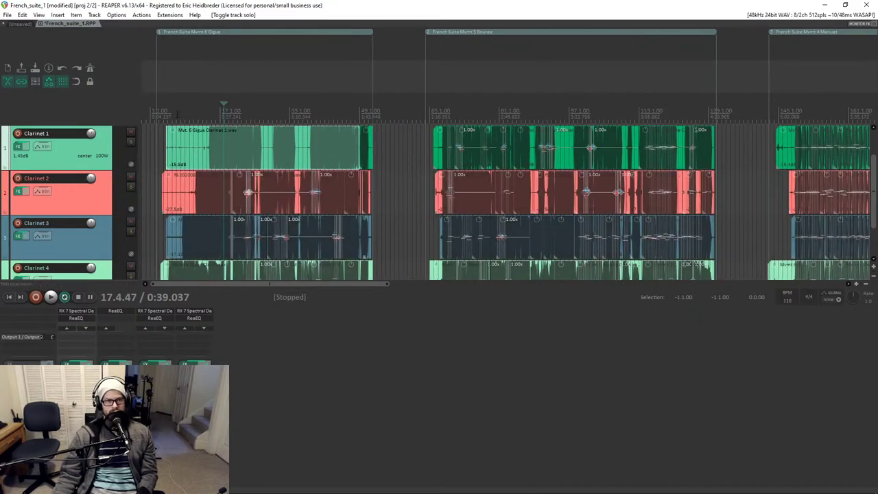
left_click(177, 113)
scroll(106, 164, "down", 1)
scroll(104, 160, "up", 1)
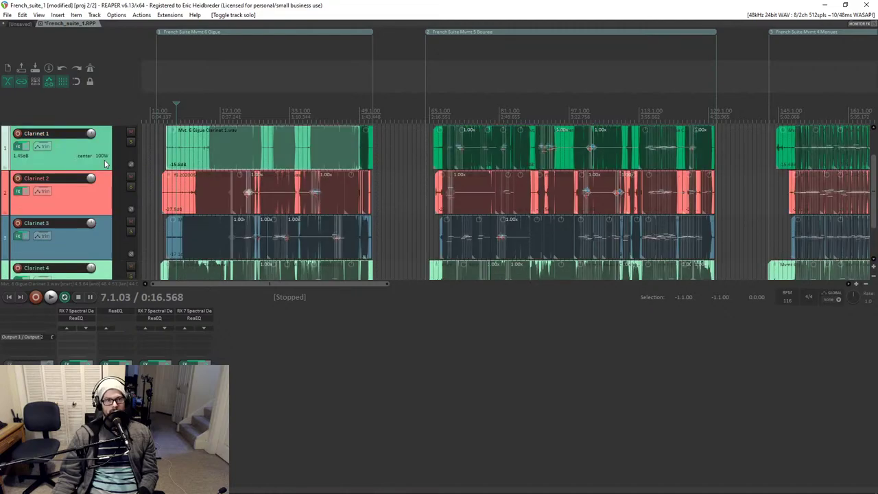
left_click(146, 320)
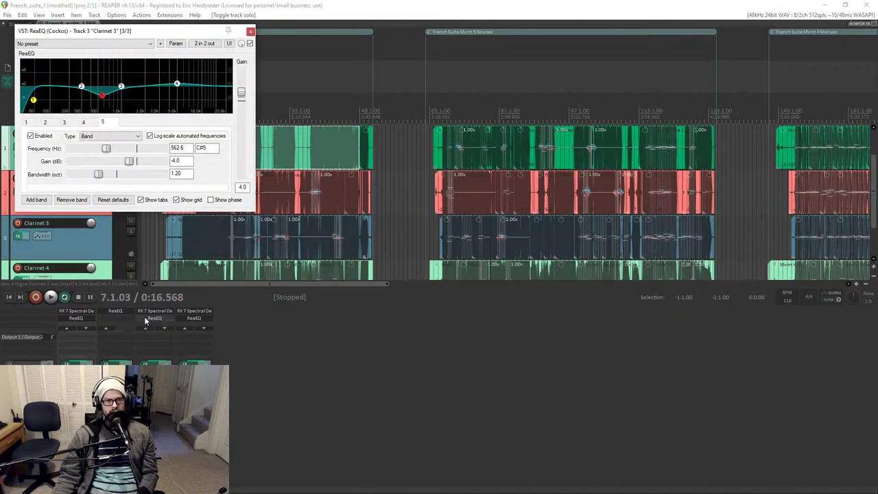
left_click(251, 32)
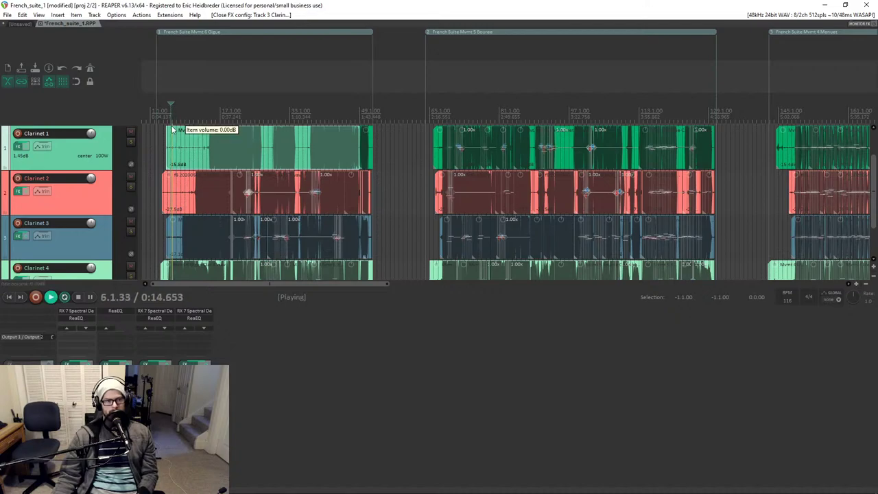
scroll(144, 178, "up", 3)
scroll(105, 187, "down", 1)
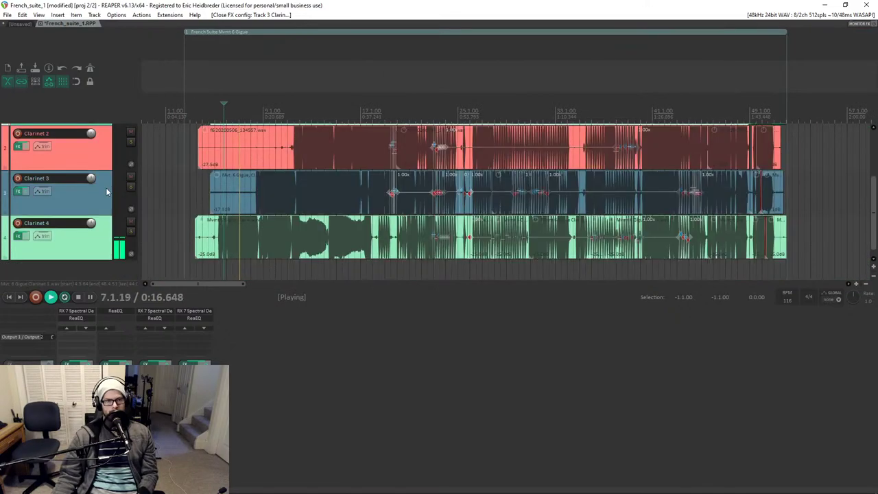
Enlarge the mixer's FX insert area to show the full effect chain of all four clarinets, and stop playback.
left_click(117, 331)
left_click_drag(112, 350, 79, 342)
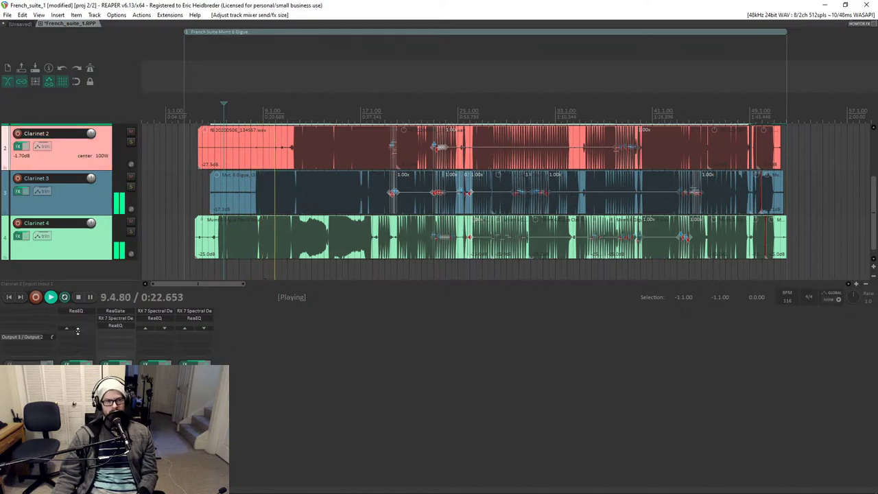
scroll(77, 322, "up", 2)
scroll(152, 330, "up", 1)
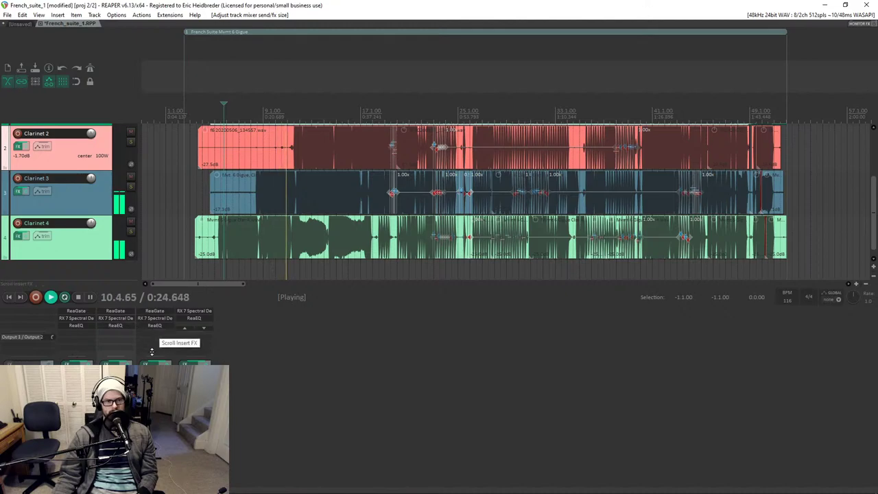
scroll(186, 337, "up", 1)
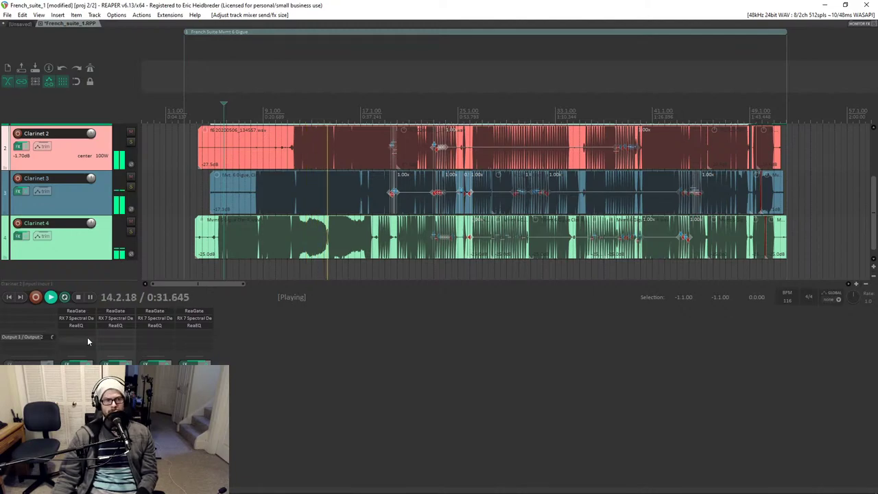
key("space")
double_click(81, 332)
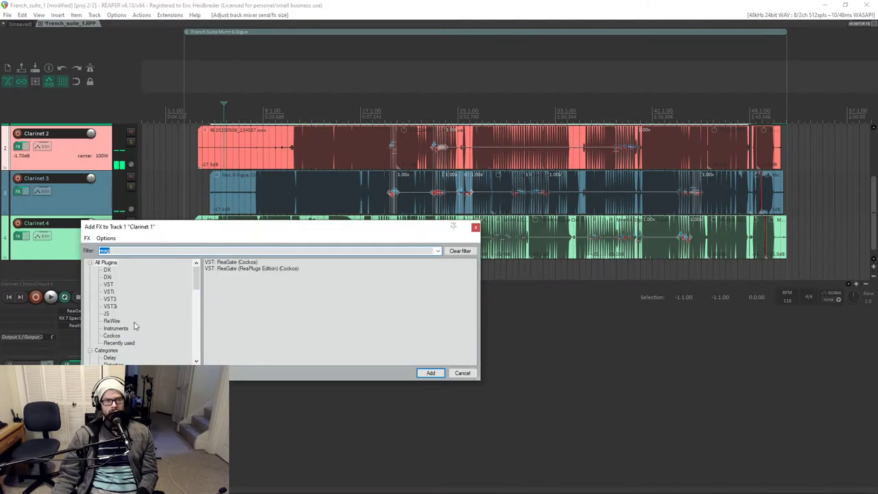
key("Down")
key("Down")
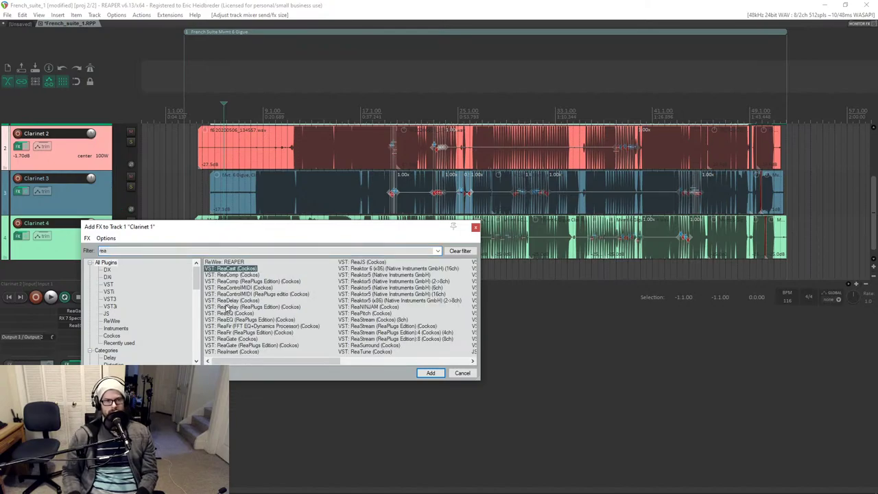
key("Return")
left_click(236, 31)
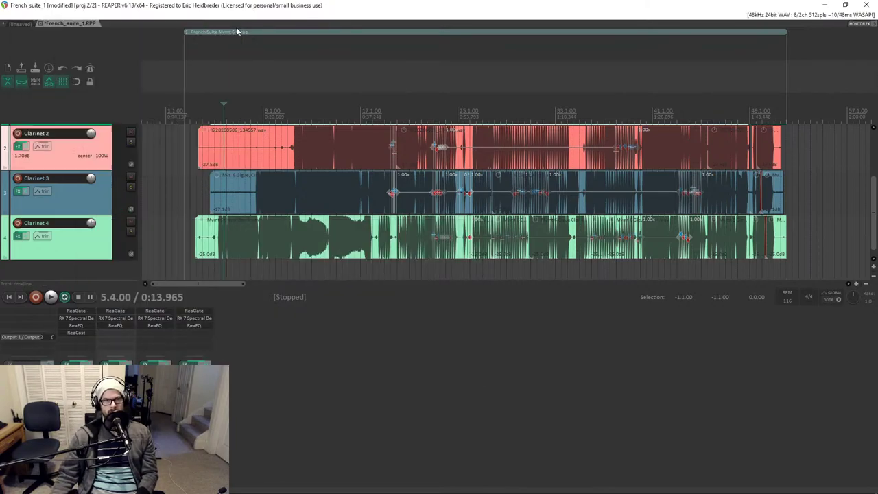
left_click(79, 337, "alt")
Add ReaComp (Cockos) after ReaEQ in Clarinet 1's effect chain.
double_click(79, 333)
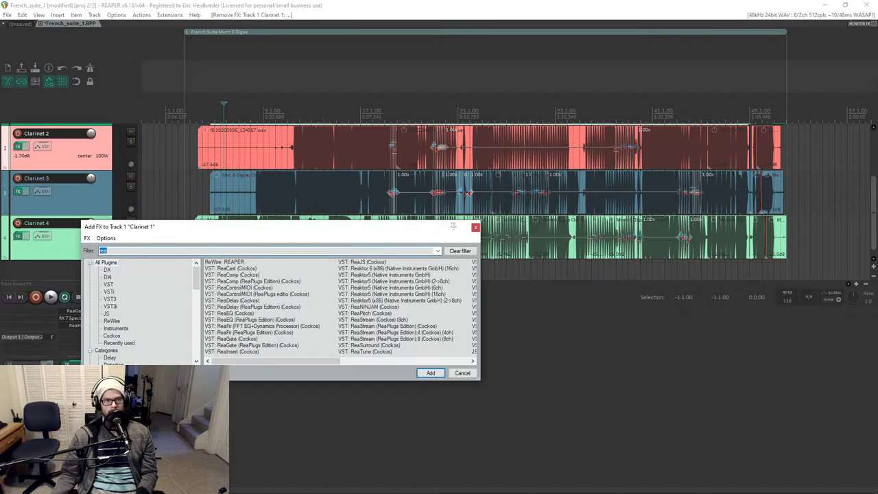
type("c")
key("Down")
key("Down")
key("Return")
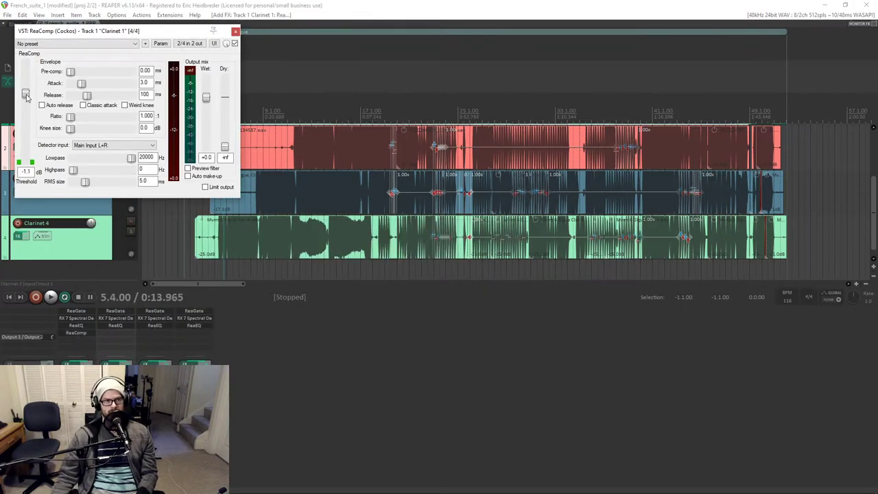
Set Clarinet 1's ReaComp to a -32.2 dB threshold, 350 ms release and 1.4:1 ratio.
left_click_drag(25, 120, 26, 136)
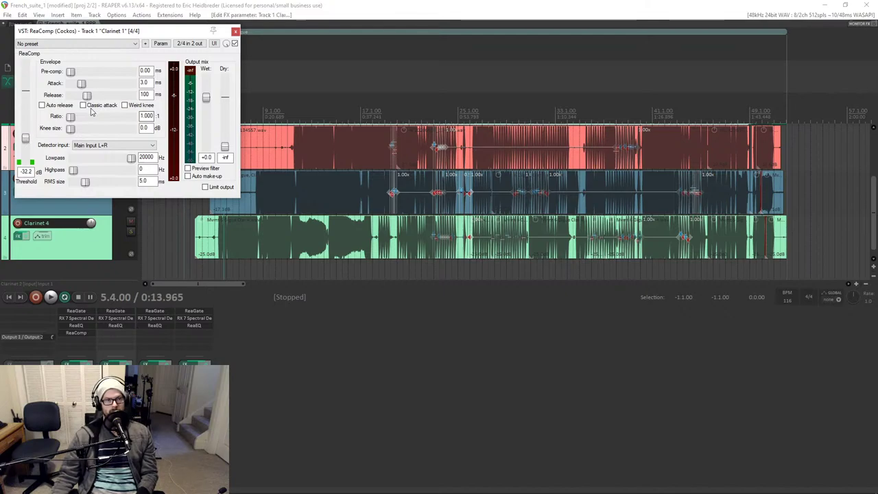
left_click_drag(70, 117, 88, 122)
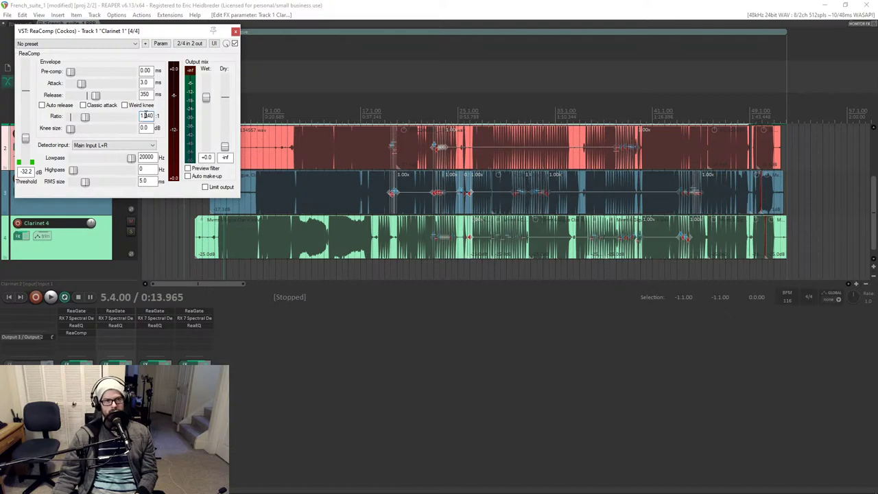
type("1")
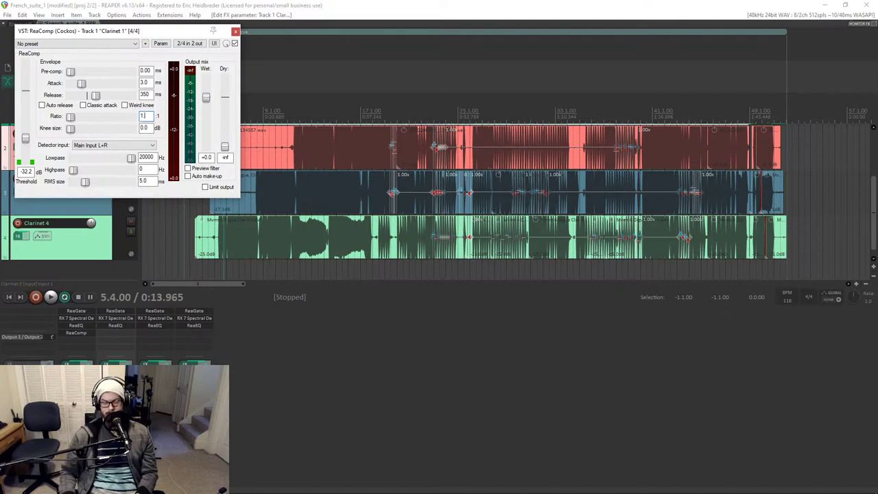
type(".4")
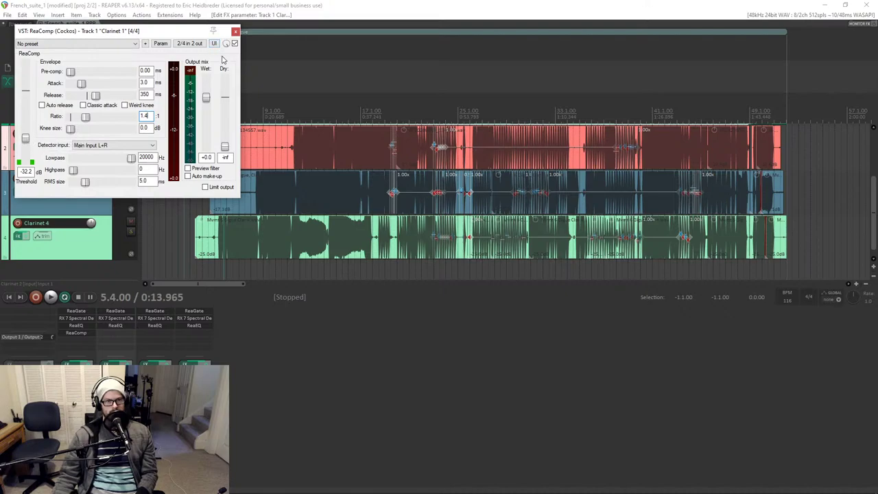
Play the mix from bar 16.4 with ReaComp active, enlarging Clarinet 1's track and reducing the waveform height to inspect its peaks.
key("space")
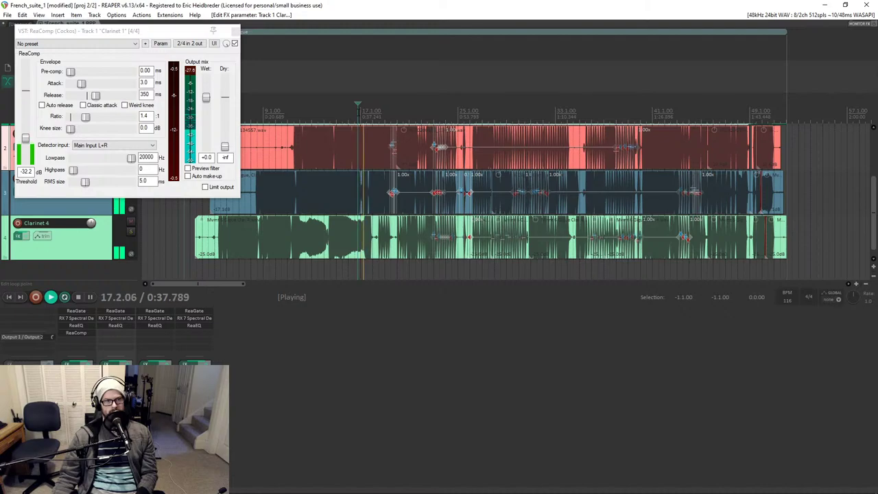
scroll(110, 220, "up", 3)
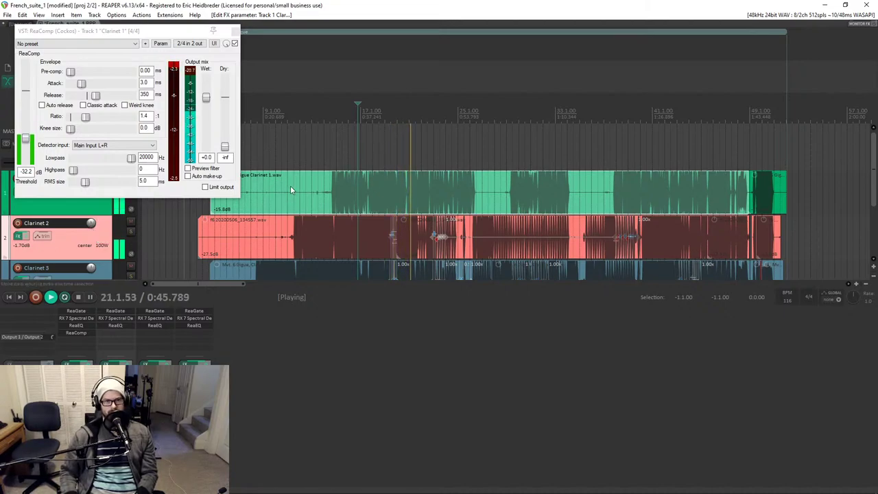
key("grave")
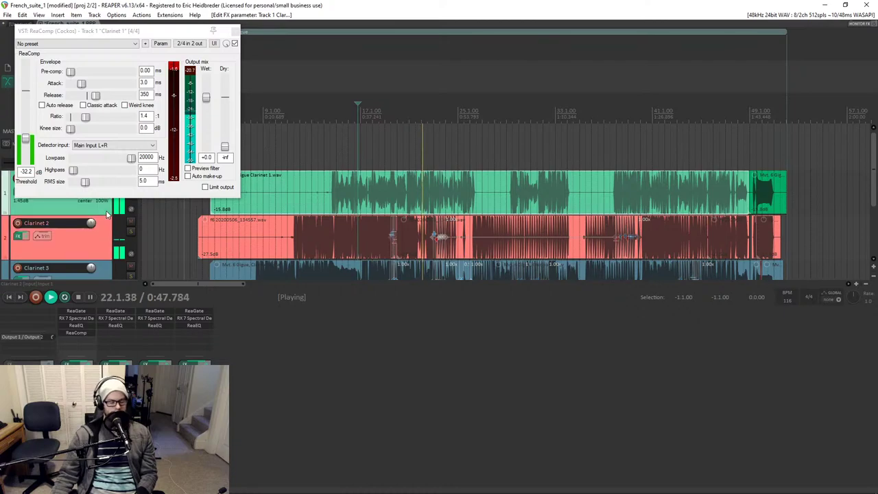
scroll(328, 211, "up", 3)
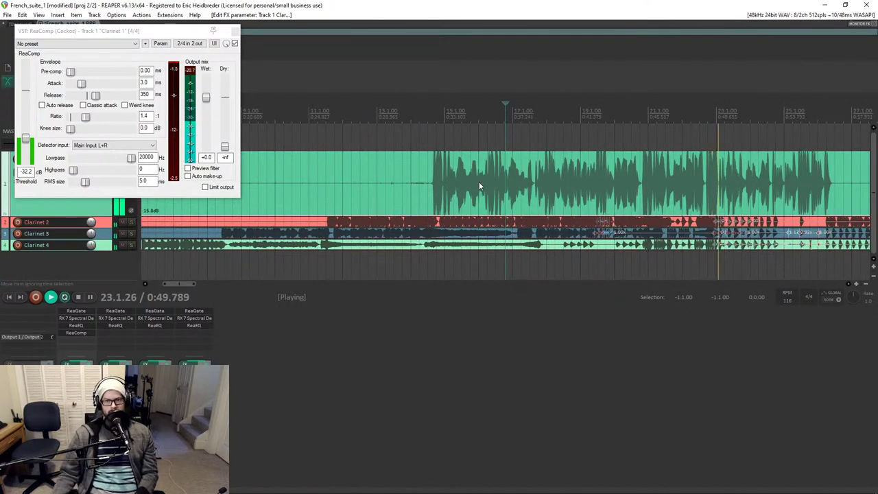
key("space")
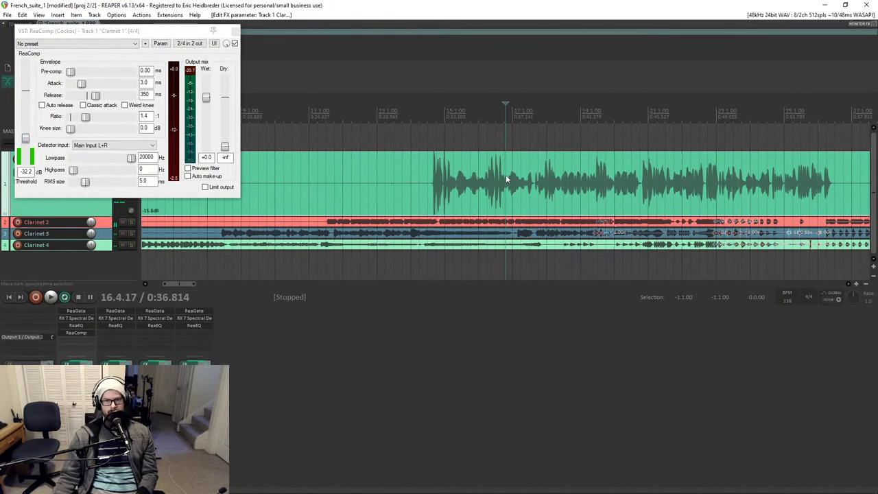
Listen to the compressed Clarinet 1 from about 0:42, and again from about 0:38, watching the gain reduction.
left_click(595, 181)
key("space")
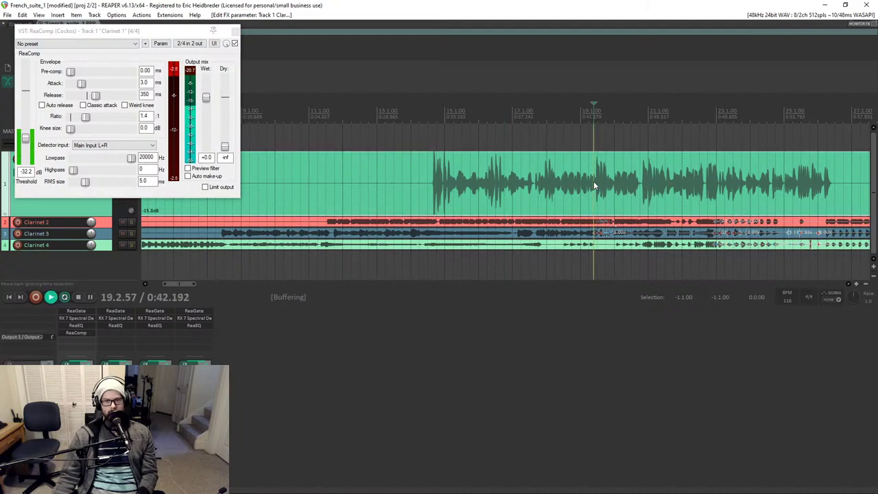
key("space")
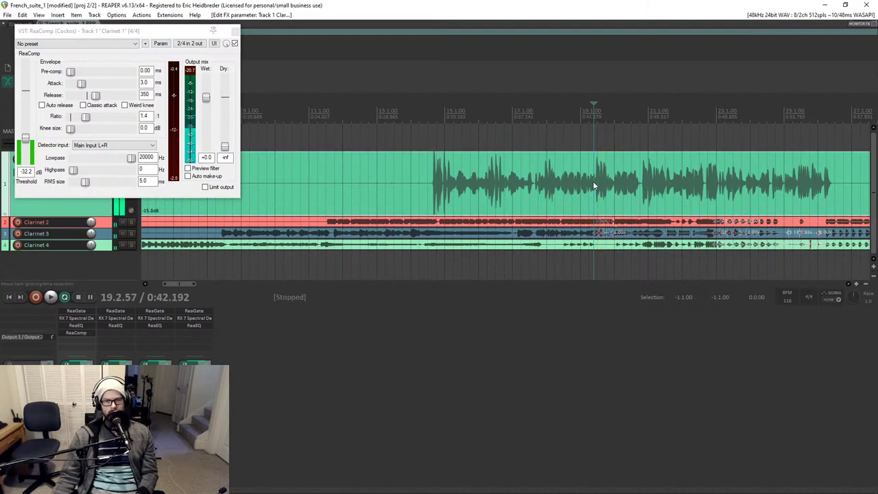
left_click(537, 182)
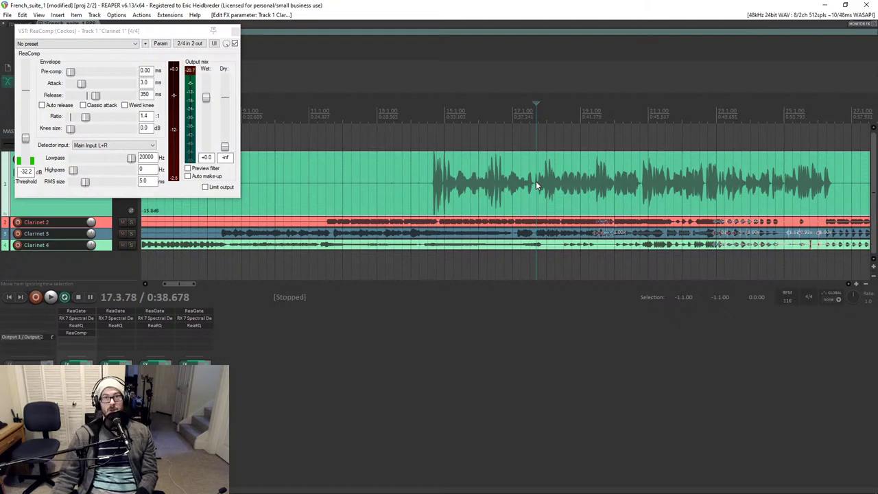
key("space")
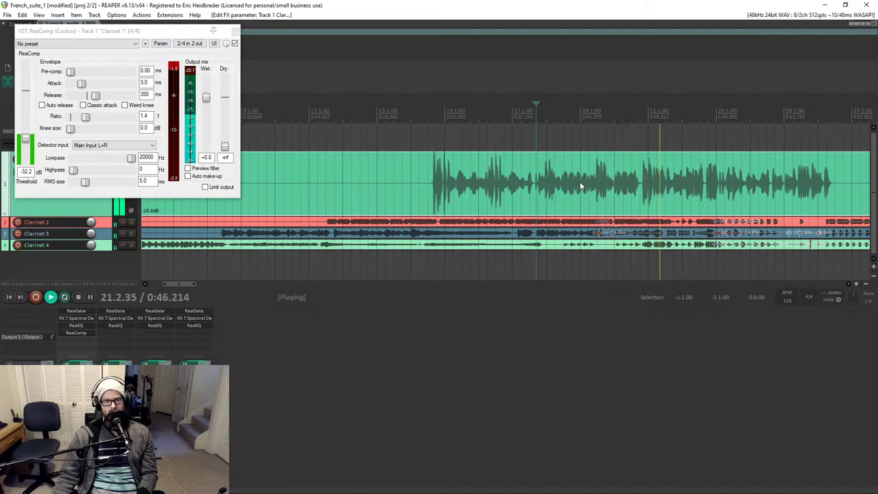
Stop playback and apply the track/take FX to the Clarinet 1 item to inspect the processed waveform.
key("space")
left_click(422, 184)
scroll(426, 182, "down", 2)
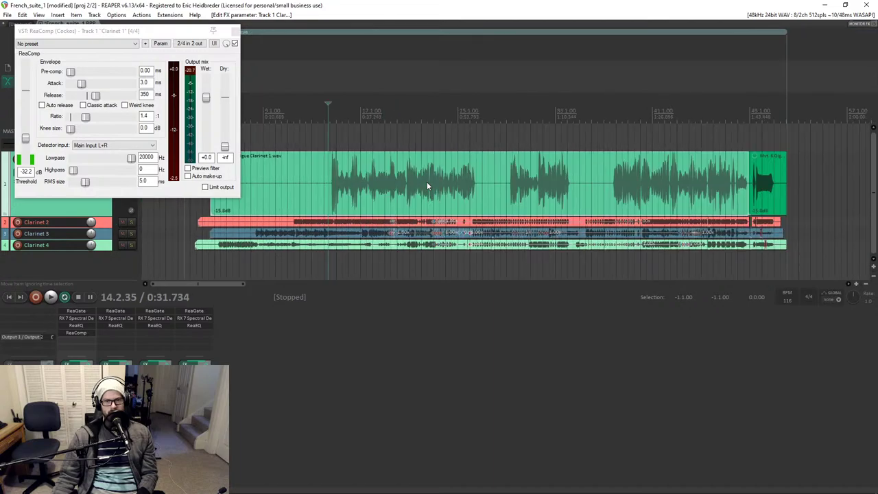
scroll(480, 180, "up", 4)
scroll(578, 186, "right", 3)
right_click(565, 187)
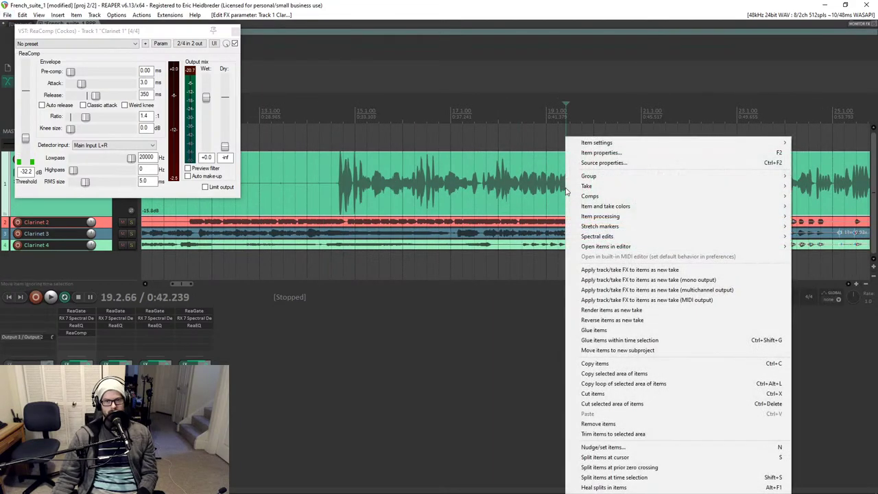
left_click(526, 197)
left_click(527, 197)
key("question")
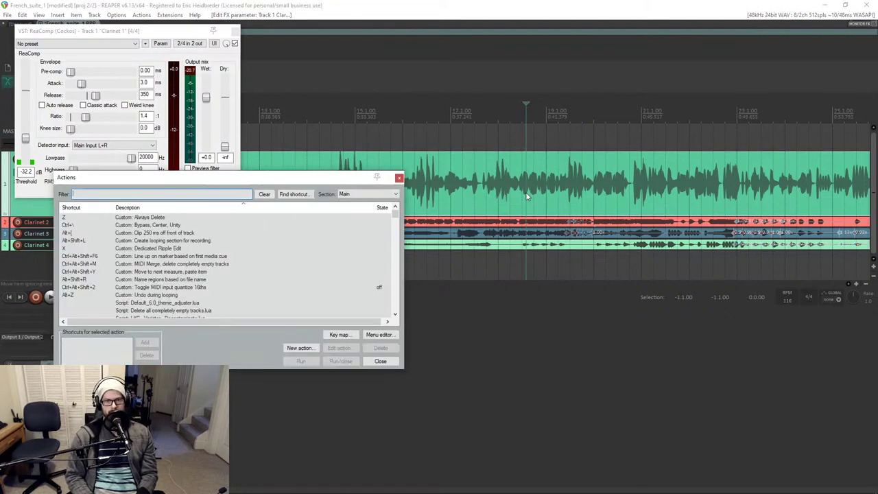
type("apply")
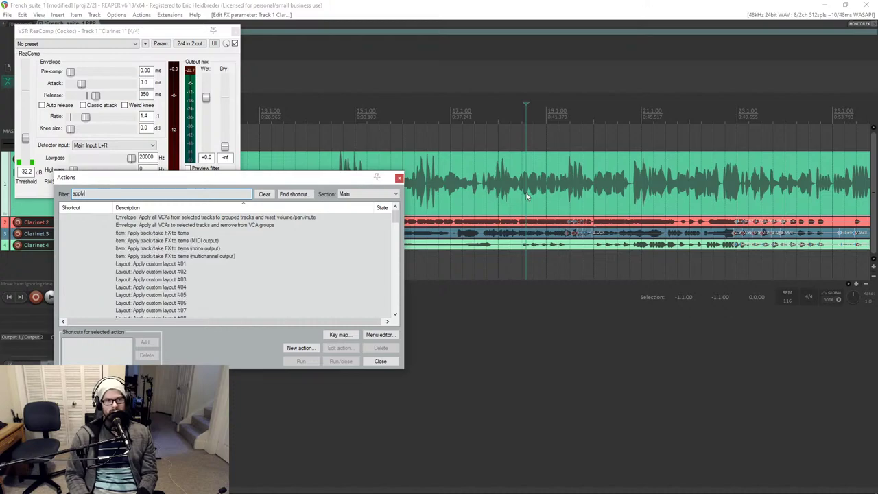
type(" fx")
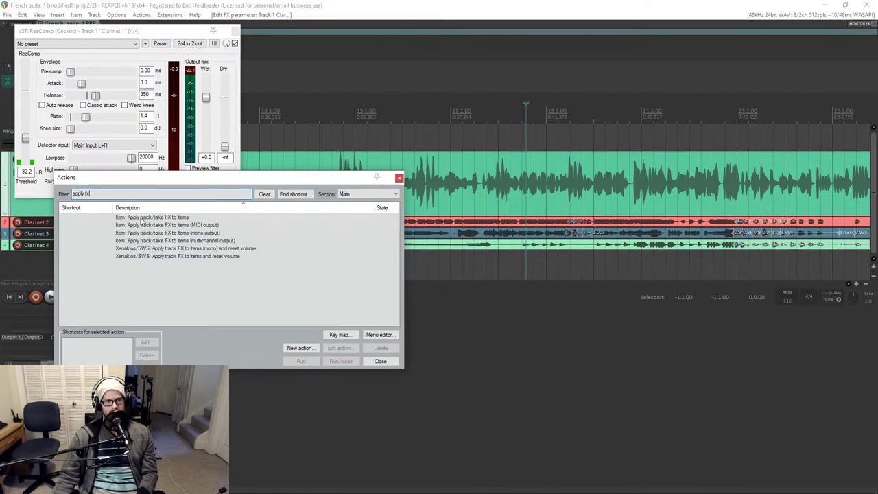
double_click(141, 218)
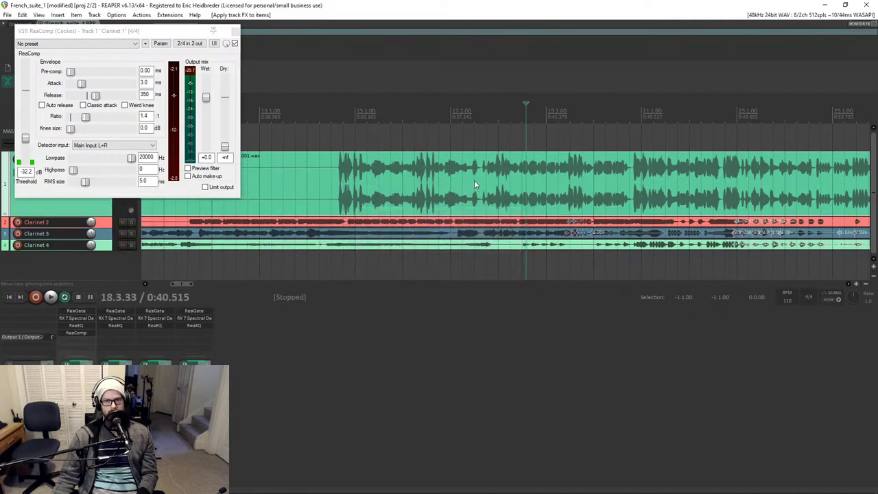
Undo the rendered take and apply the track/take FX to the Clarinet 1 item with mono output instead.
left_click(494, 176)
key("ctrl+z")
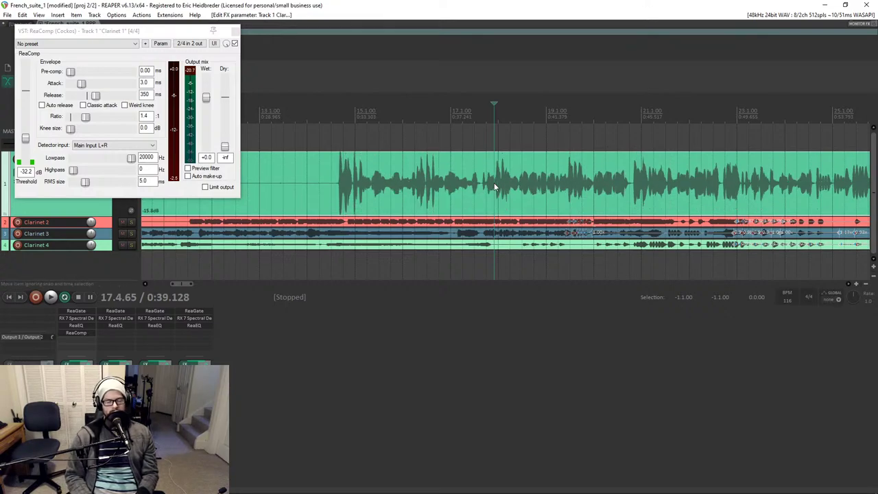
key("shift+slash")
type("apply")
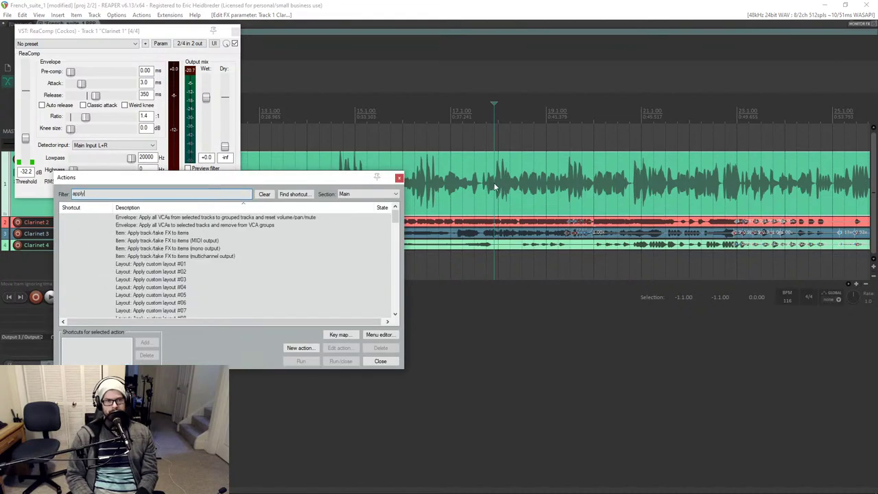
type(" fx")
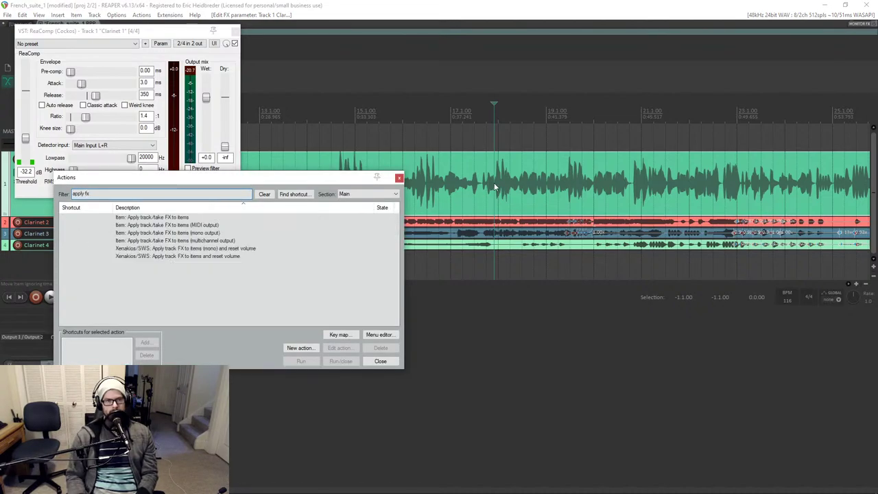
double_click(194, 233)
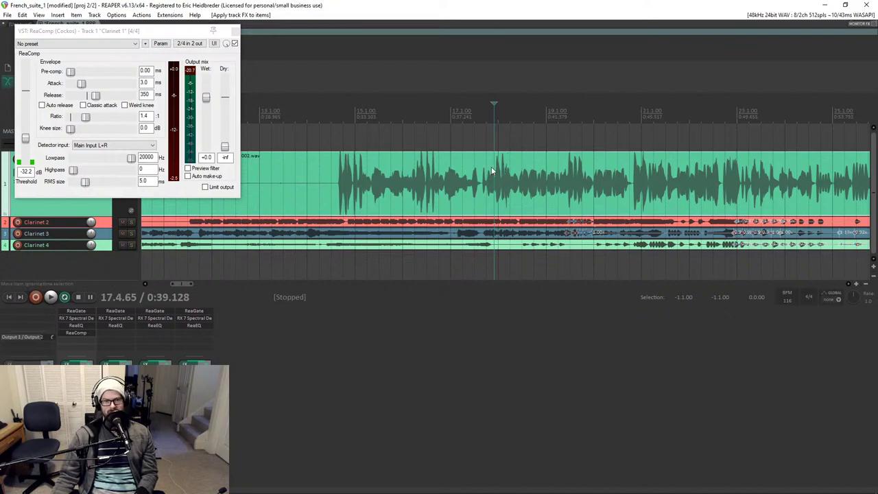
left_click(144, 181)
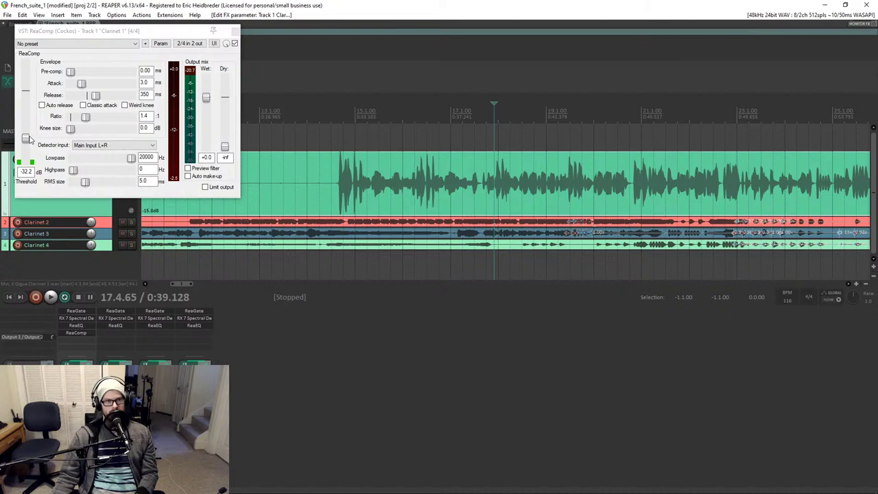
Raise the ratio in Clarinet 1's ReaComp to 2.03:1 and play the passage from bar 17.4 to check it.
left_click_drag(85, 117, 88, 119)
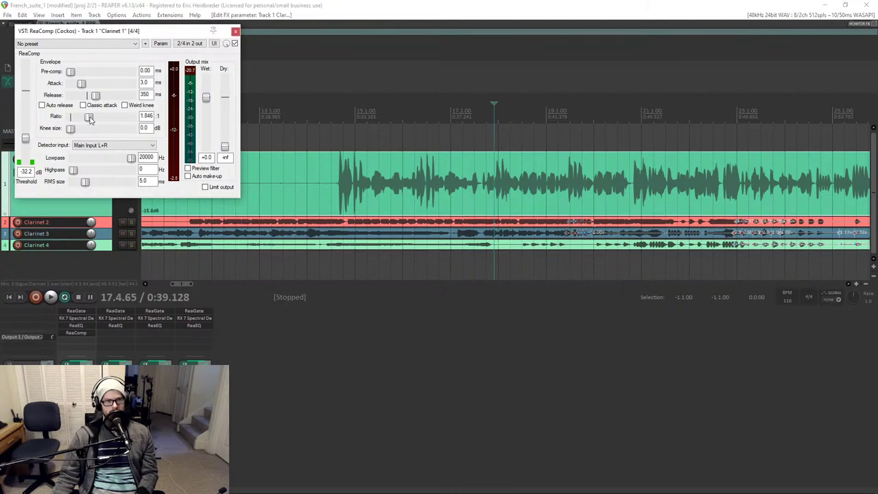
key("space")
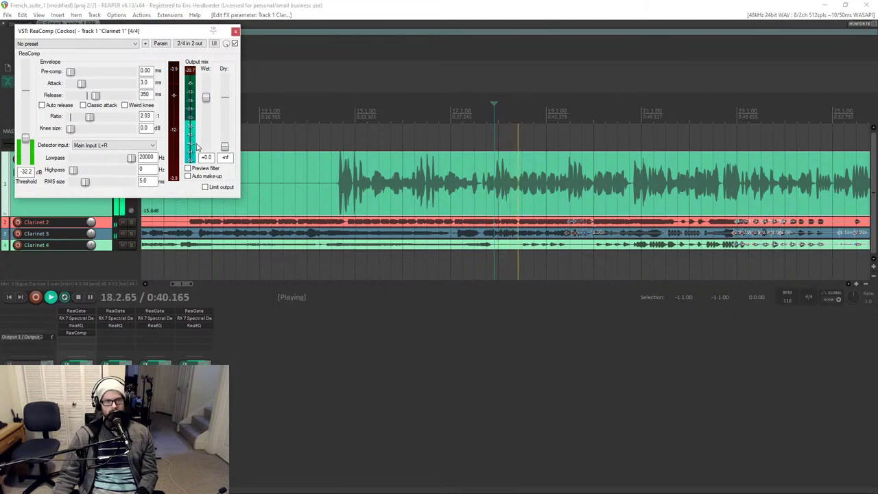
key("space")
key("space")
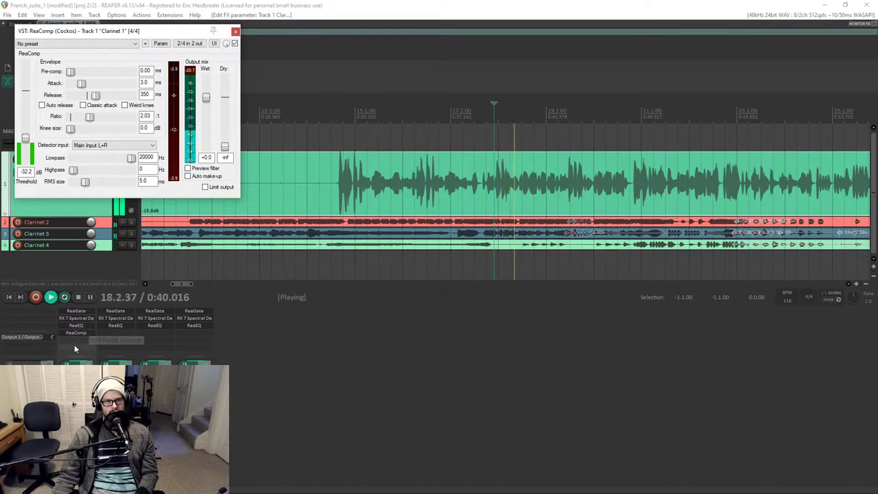
key("space")
Render the Clarinet 1 item through its stronger compression using Apply track/take FX to items (mono output).
left_click(428, 172)
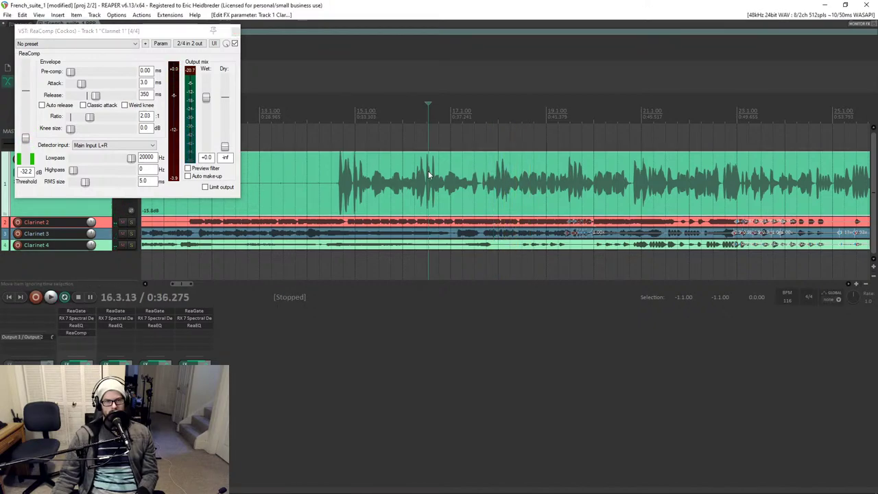
right_click(375, 190)
left_click(367, 187)
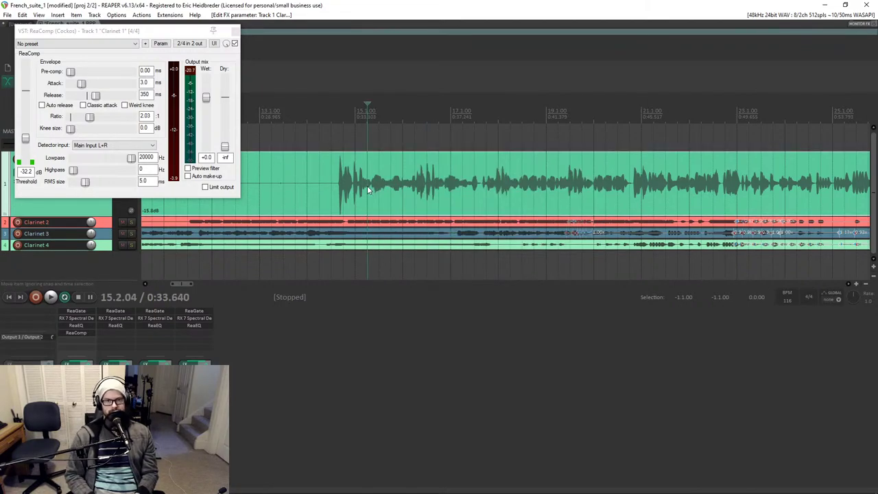
key("shift+slash")
type("apply")
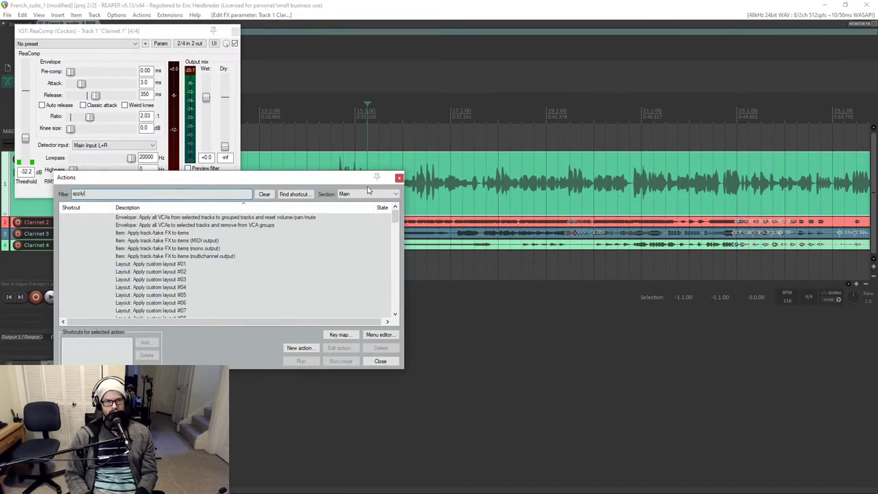
type(" fx")
key("Down")
key("Down")
key("Down")
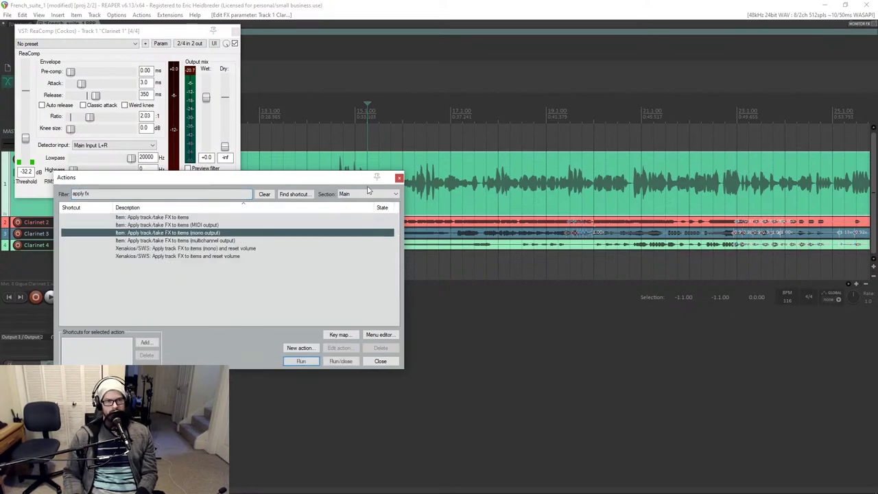
key("Return")
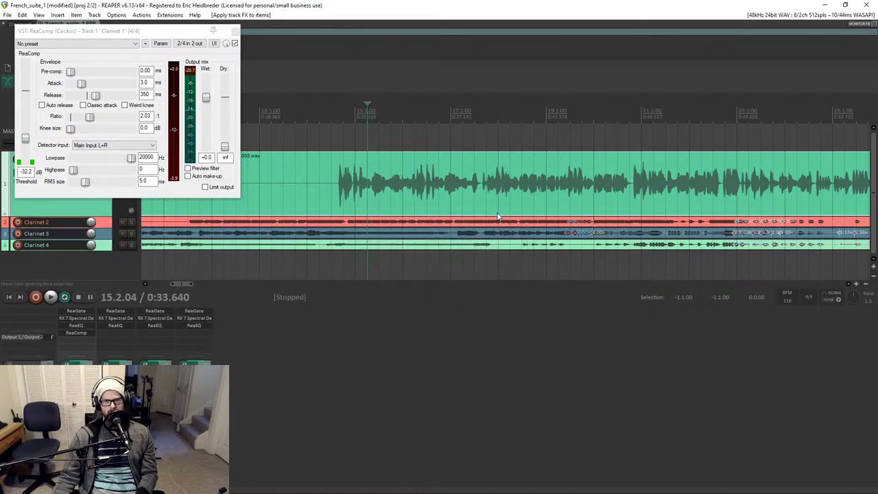
left_click(499, 187)
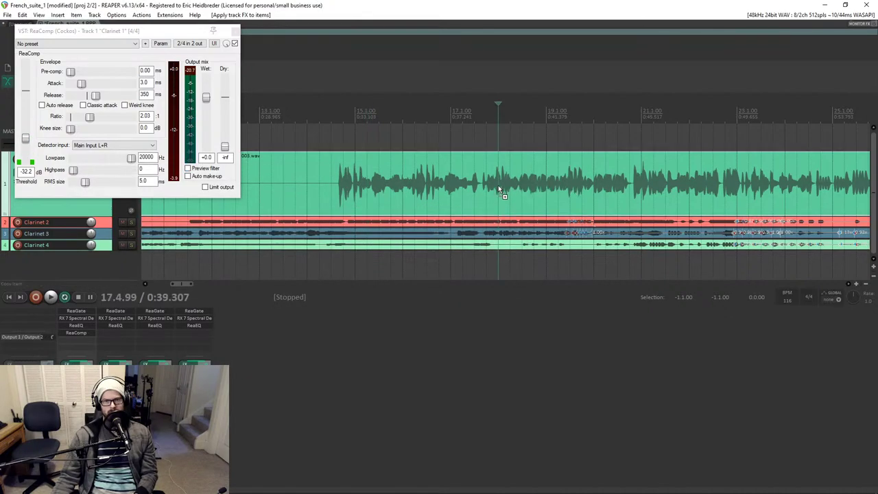
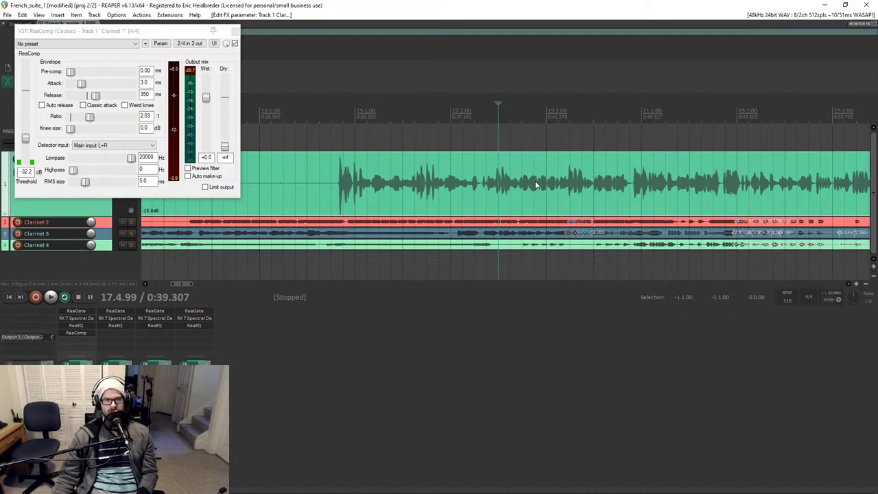
Close Clarinet 1's ReaComp and copy the compressor to the effect chains of Clarinets 2, 3 and 4.
left_click(235, 32)
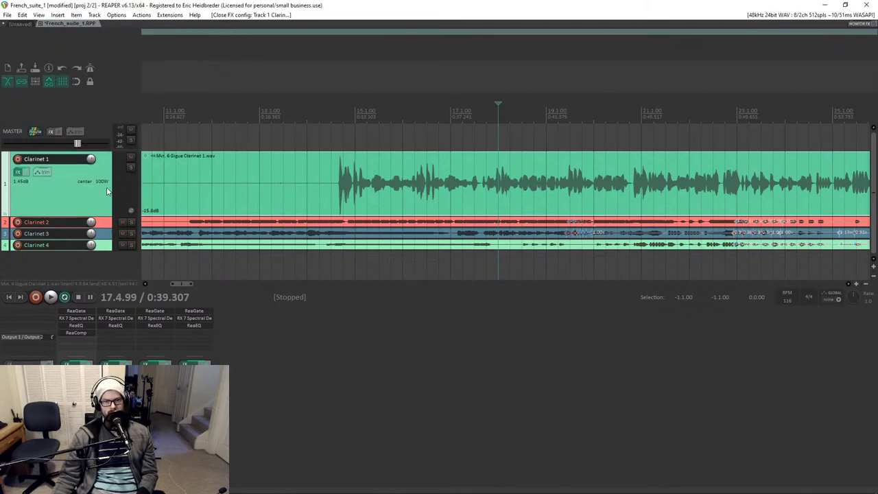
left_click(474, 180)
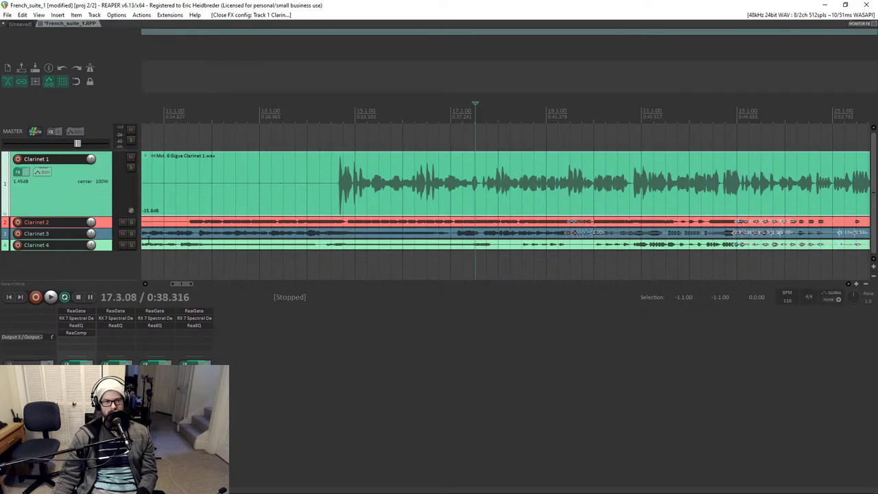
left_click(441, 191)
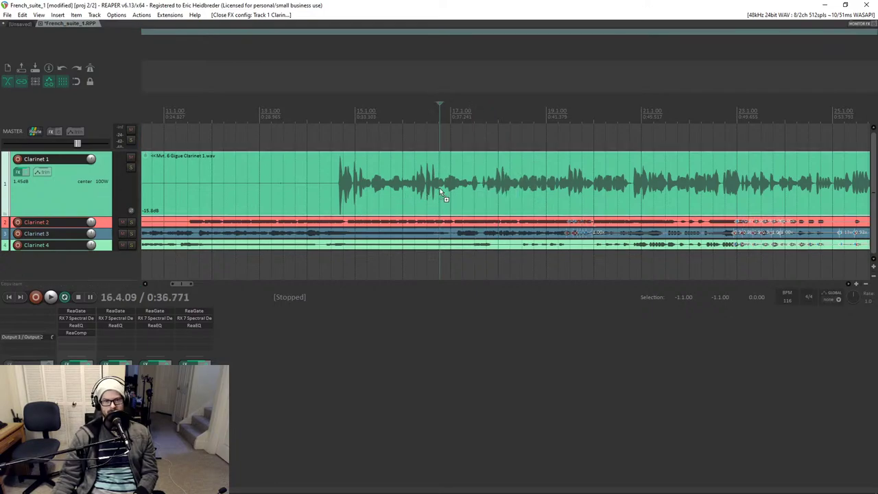
key("f")
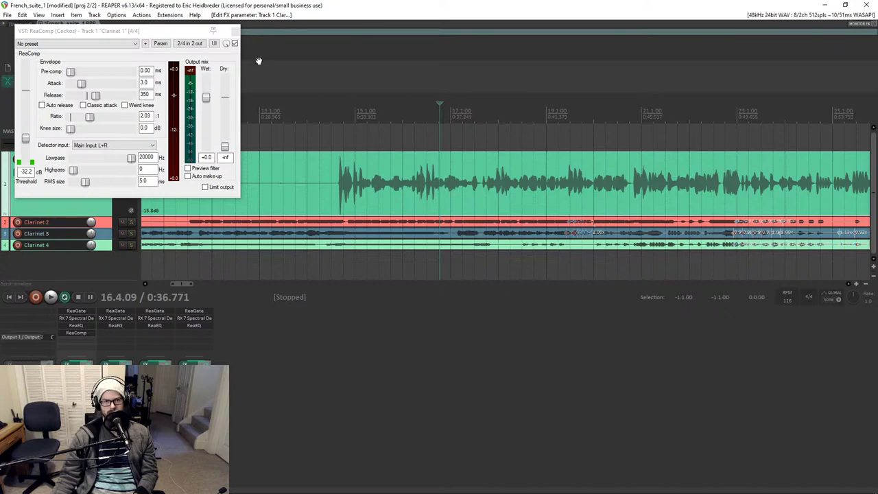
left_click(236, 32)
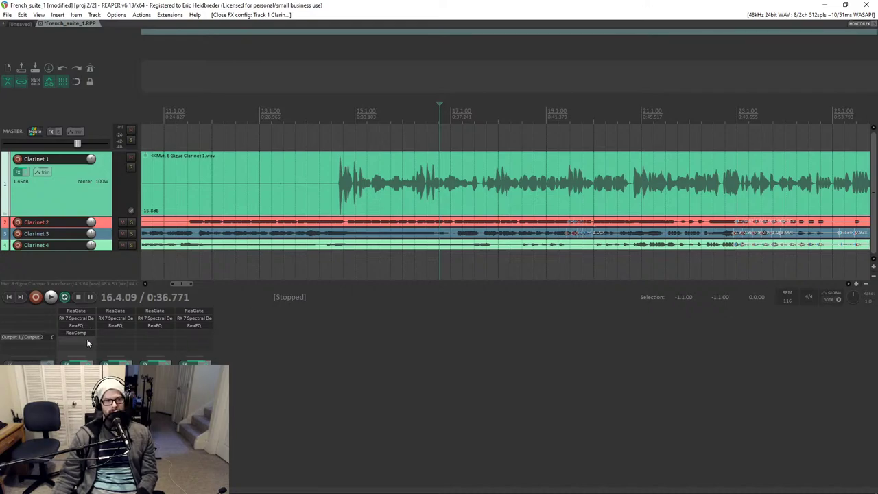
left_click_drag(105, 337, 110, 335)
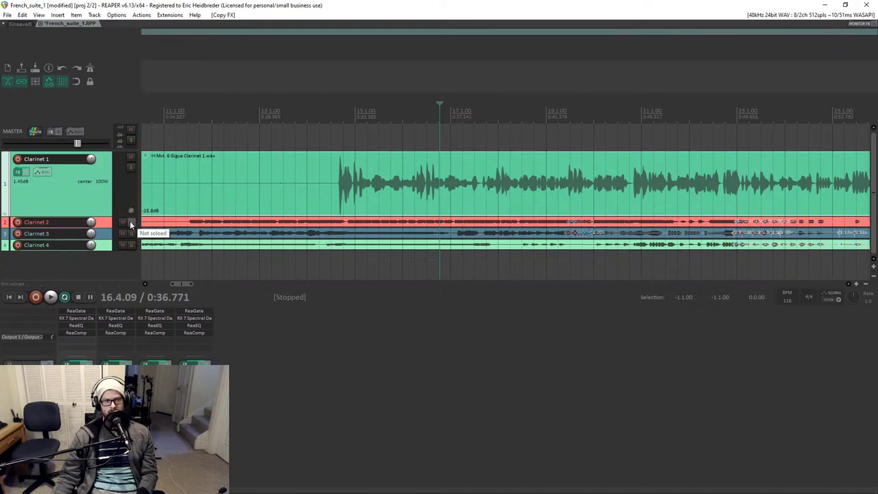
Play from just before Clarinet 1's entry and reset the Clarinet 1 track volume to 0.00 dB.
left_click(321, 182)
key("space")
double_click(90, 158)
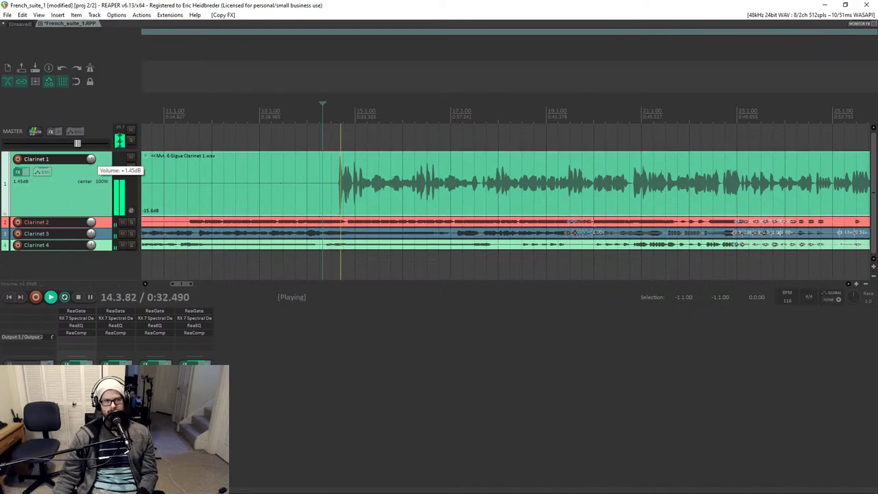
key("space")
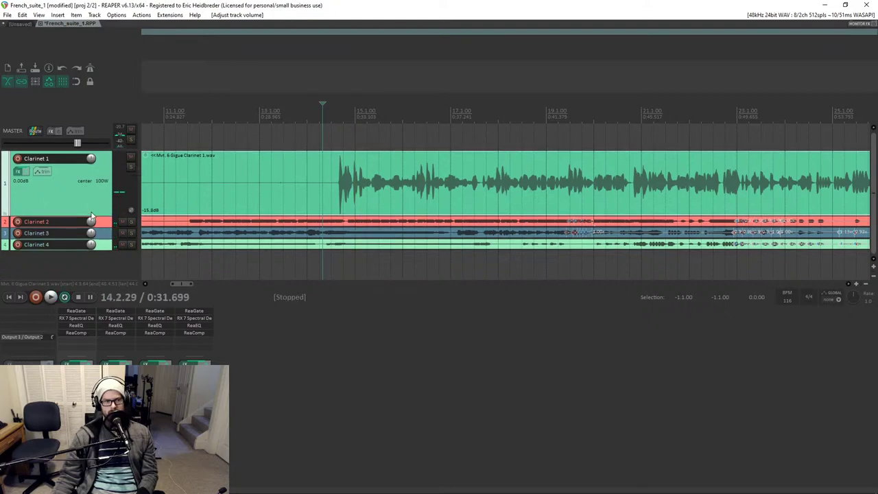
mouse_move(93, 247)
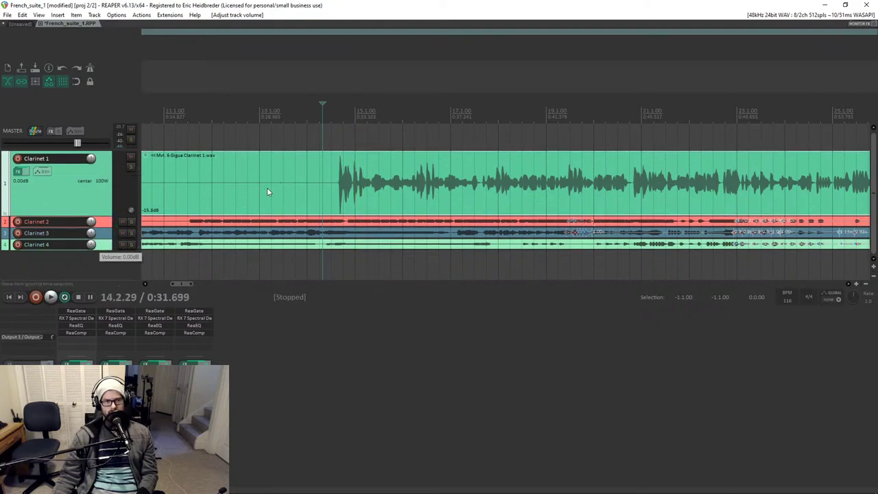
Play from about bar 5 and add a sixth band to Clarinet 4's ReaEQ at 1370.4 Hz, -2.2 dB and 1.00 octave.
scroll(316, 164, "down", 3)
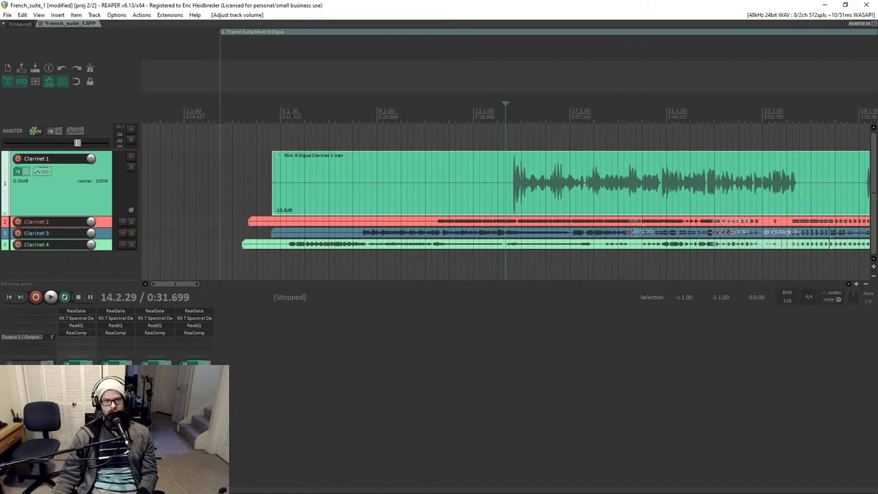
left_click(290, 114)
key("space")
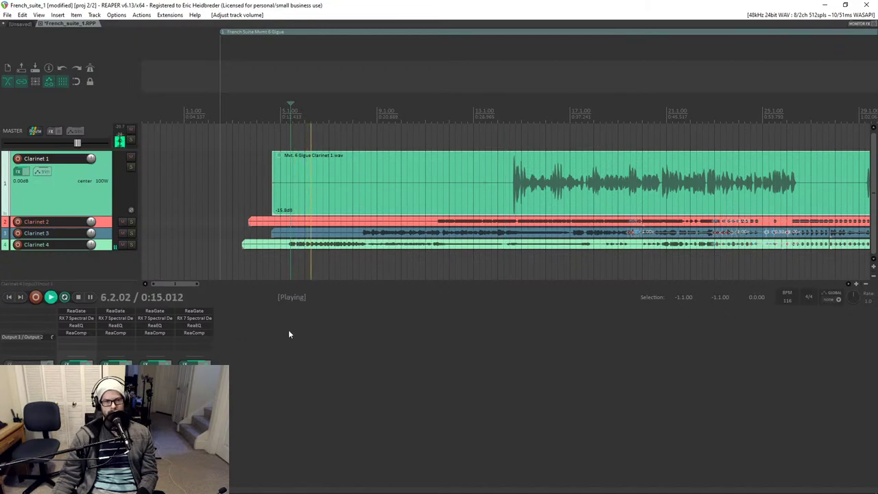
left_click(181, 326)
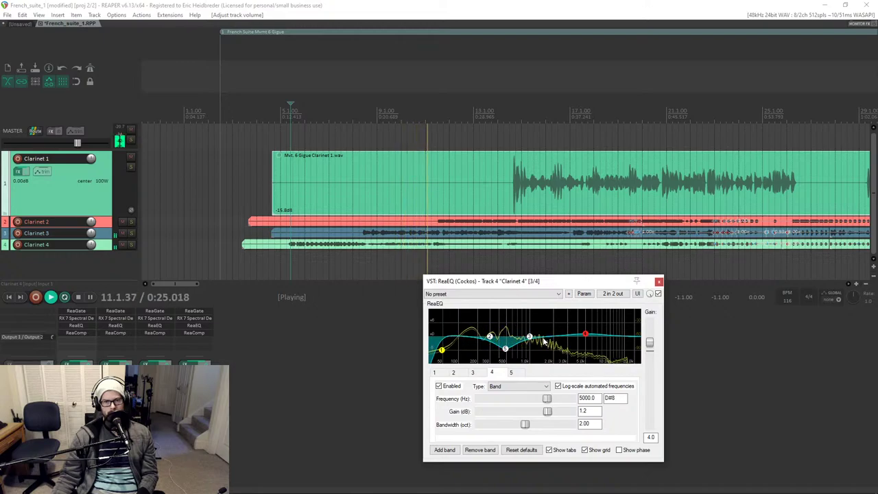
double_click(542, 343)
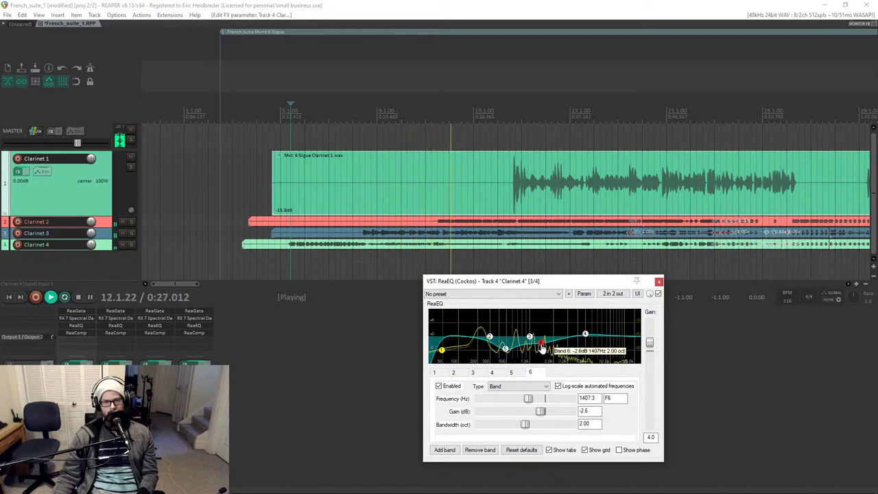
left_click_drag(542, 348, 541, 347)
scroll(540, 347, "down", 3)
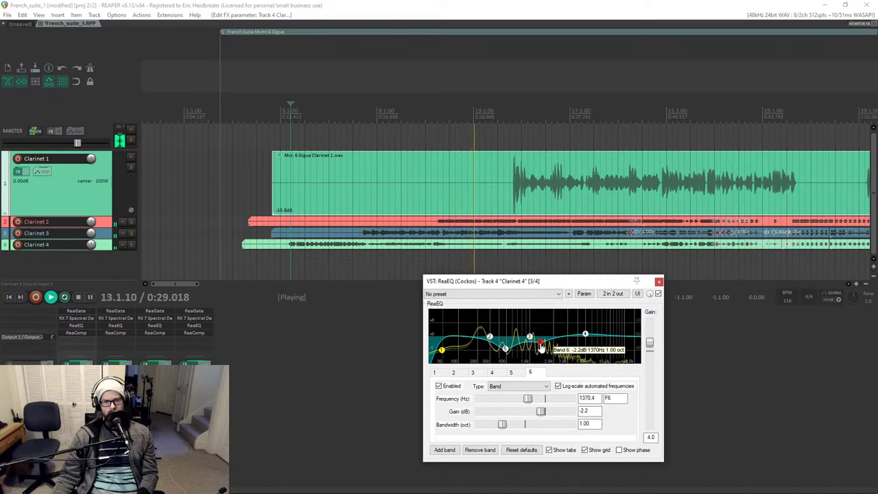
Set Clarinet 4's sixth EQ band to -2.8 dB and add a sixth band to Clarinet 2's ReaEQ at 189.1 Hz, -2.8 dB and 1.20 octaves.
left_click_drag(540, 348, 540, 349)
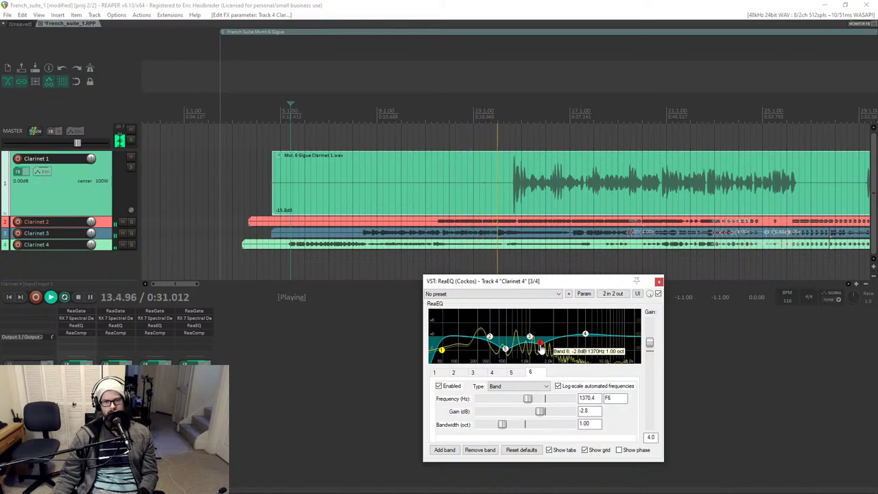
left_click(127, 326)
left_click_drag(255, 316, 254, 317)
scroll(256, 319, "down", 2)
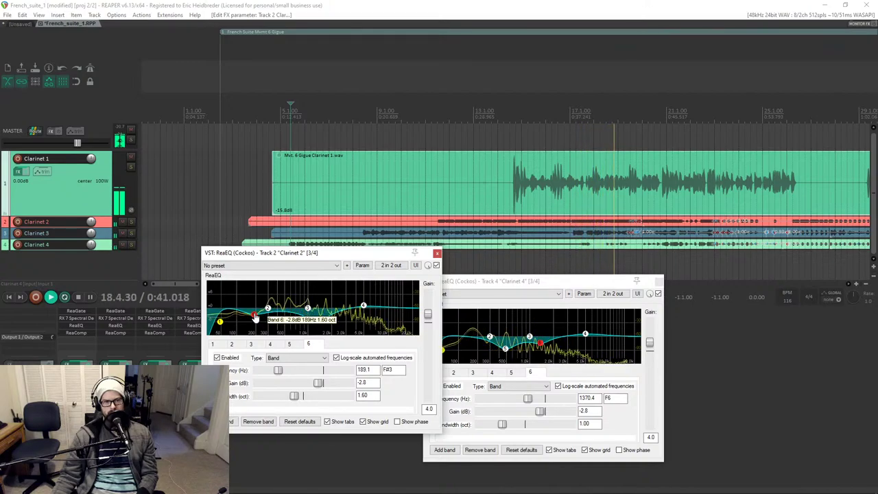
scroll(254, 316, "down", 2)
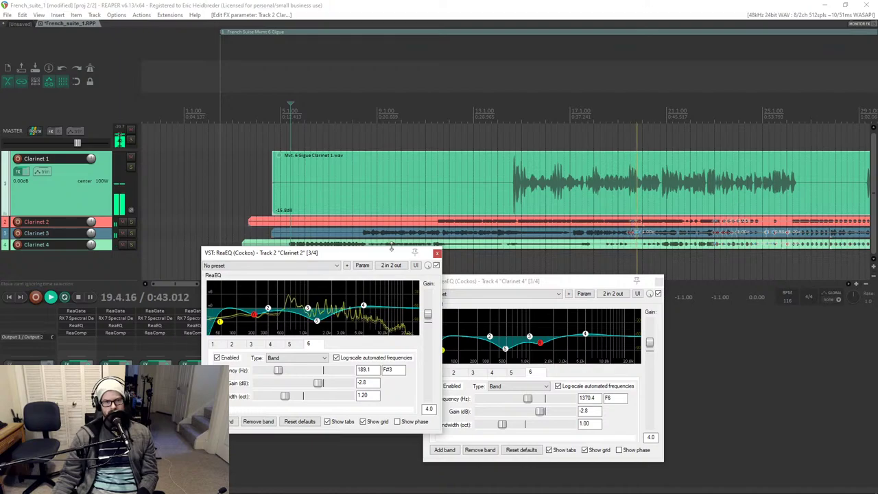
left_click(436, 252)
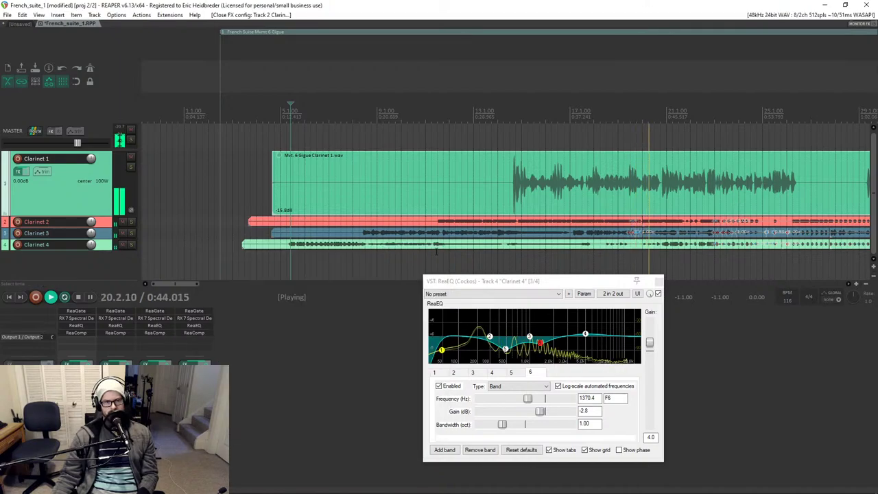
Add a sixth band to Clarinet 1's ReaEQ at 198.1 Hz, -3.8 dB and 0.80 octaves.
left_click(122, 326)
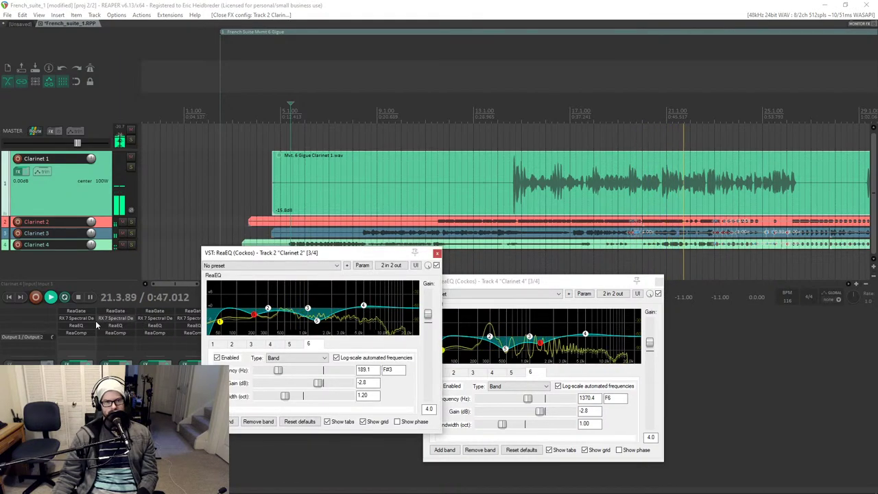
left_click(96, 326)
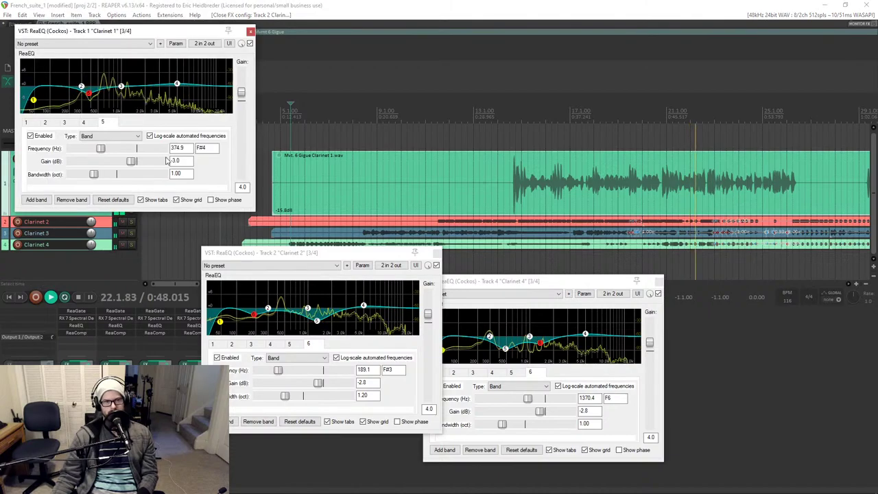
double_click(70, 96)
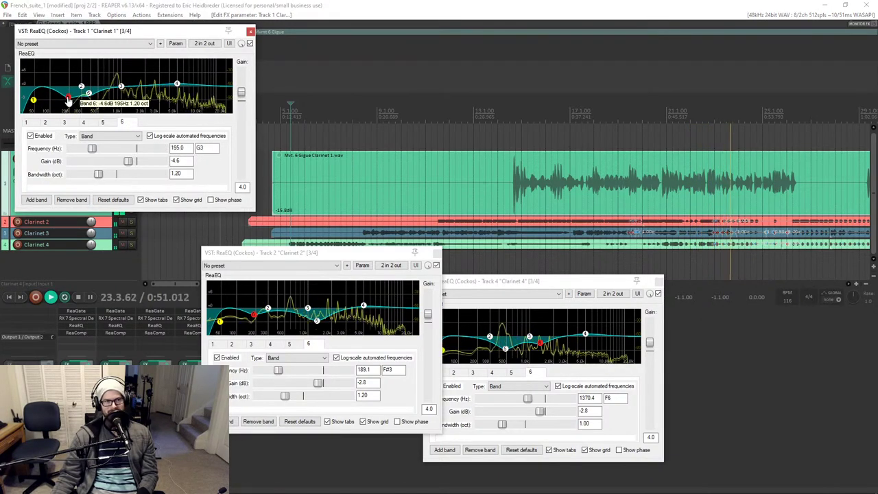
scroll(69, 101, "up", 4)
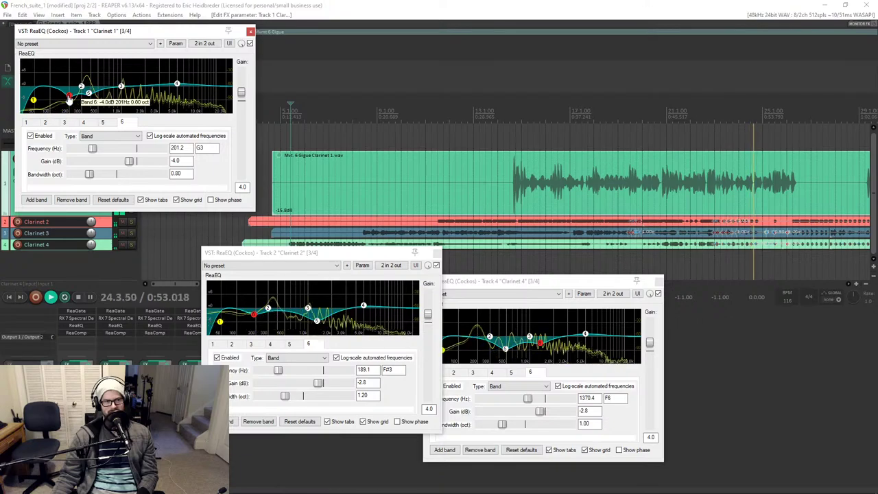
left_click_drag(68, 101, 69, 100)
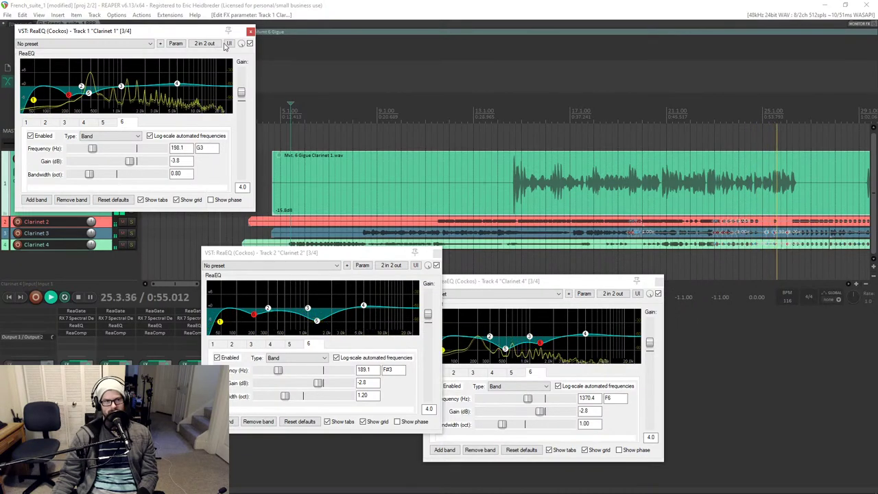
left_click(251, 33)
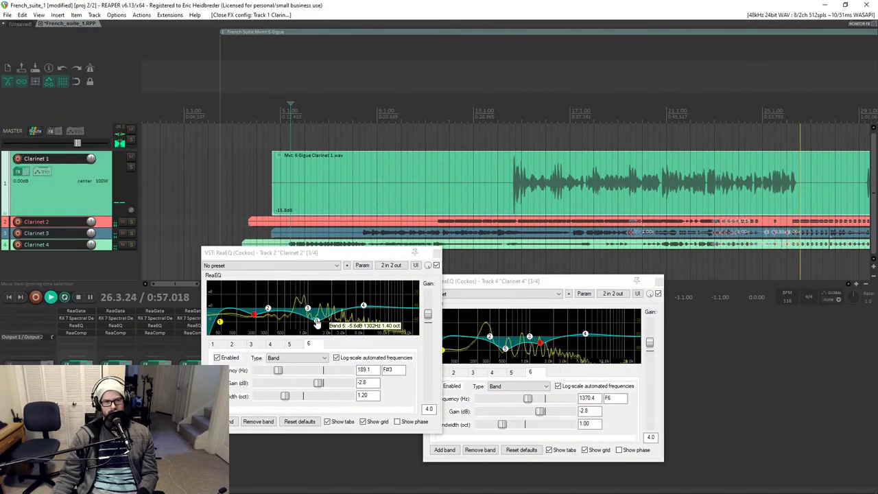
Set the fifth band of Clarinet 2's ReaEQ, at 1302.1 Hz, to -5.0 dB and close that EQ.
left_click(317, 322)
left_click_drag(317, 322, 317, 319)
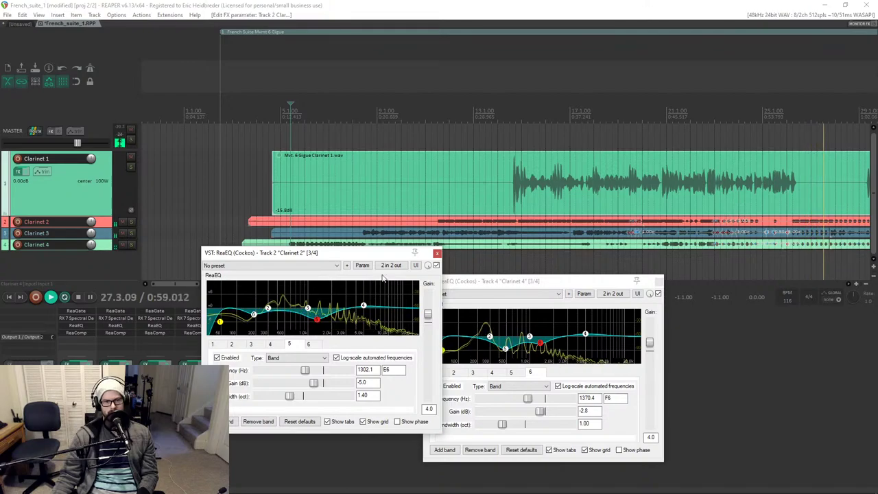
left_click(437, 256)
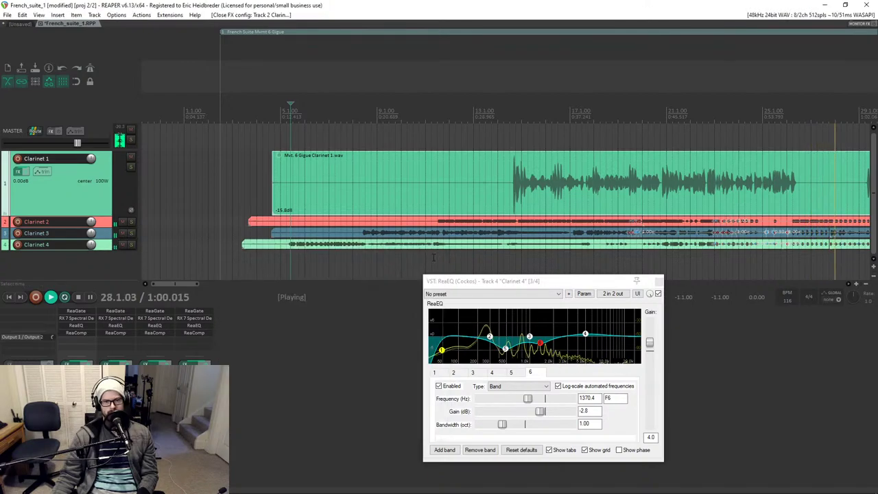
Add a sixth cut band at about 1.4 kHz to Clarinet 3's ReaEQ and close the Clarinet 3 and 4 EQs.
left_click(163, 327)
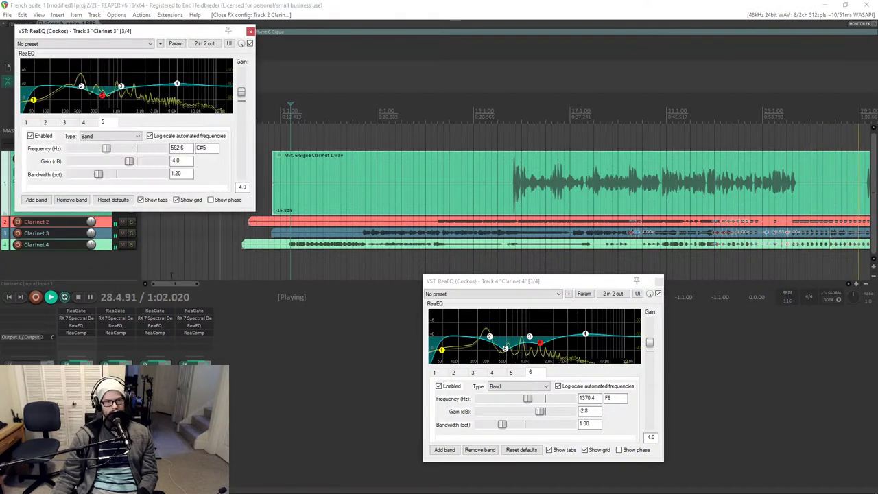
double_click(132, 92)
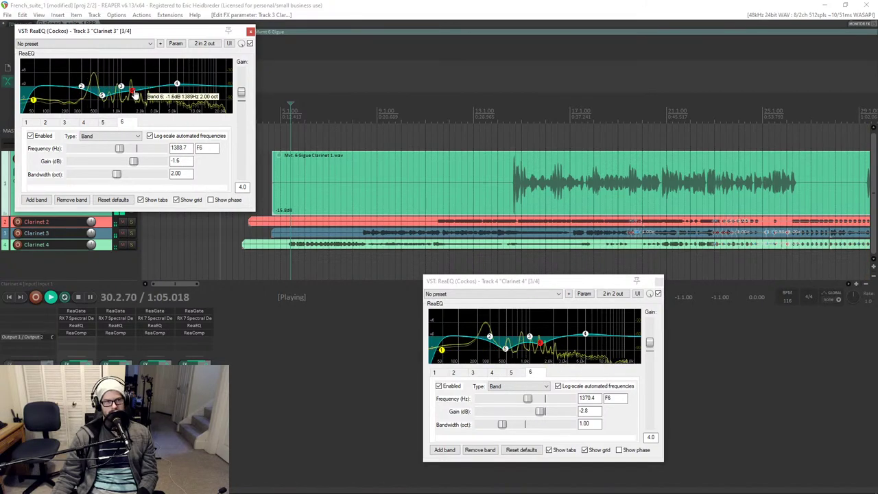
left_click_drag(134, 94, 135, 97)
left_click(251, 31)
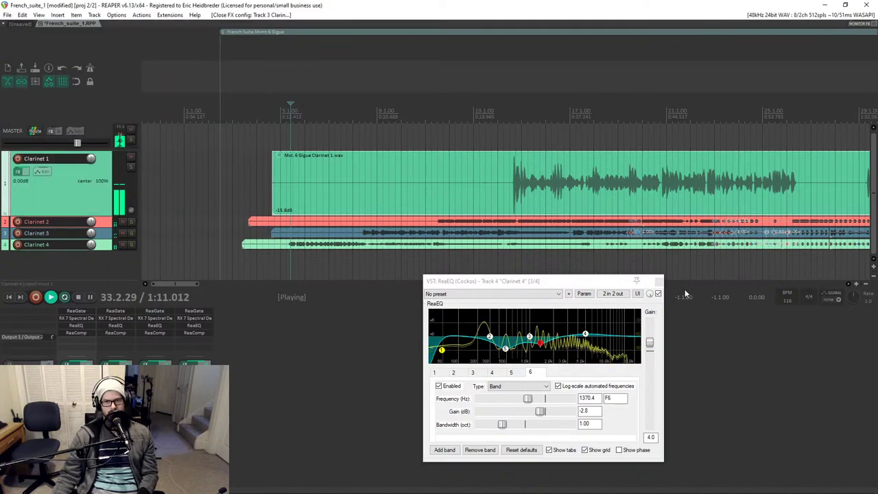
left_click(658, 282)
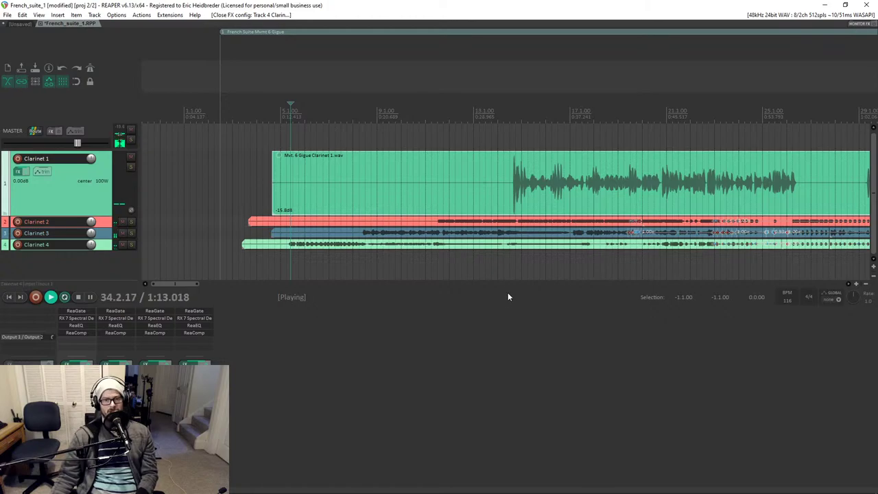
Play the mix from about bar 5 and from Clarinet 1's entry, toggling master mono to compare.
scroll(501, 253, "down", 3)
scroll(501, 253, "down", 2)
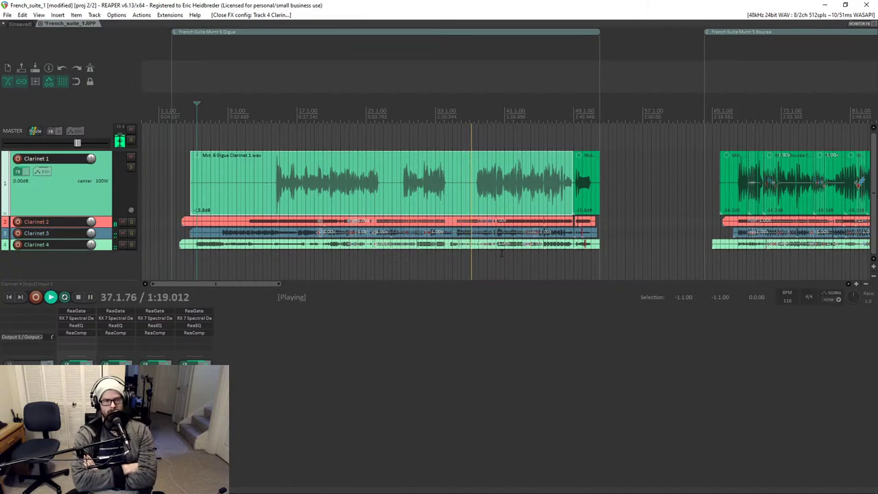
key("space")
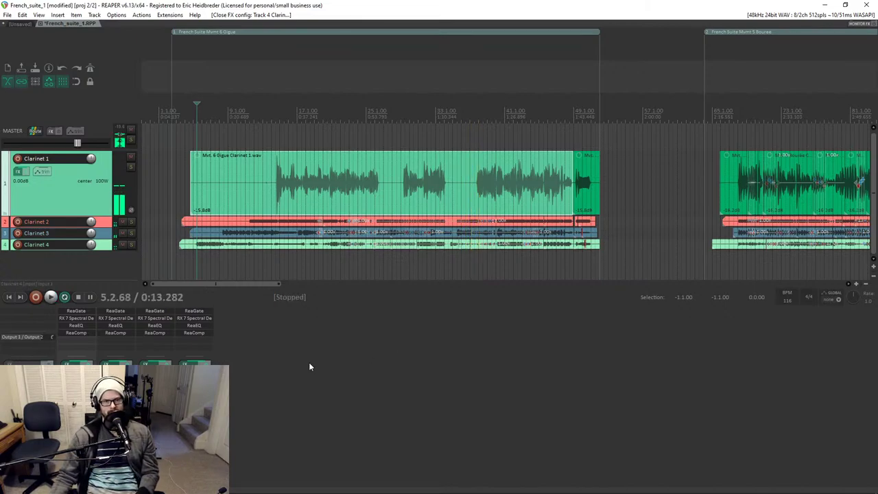
key("space")
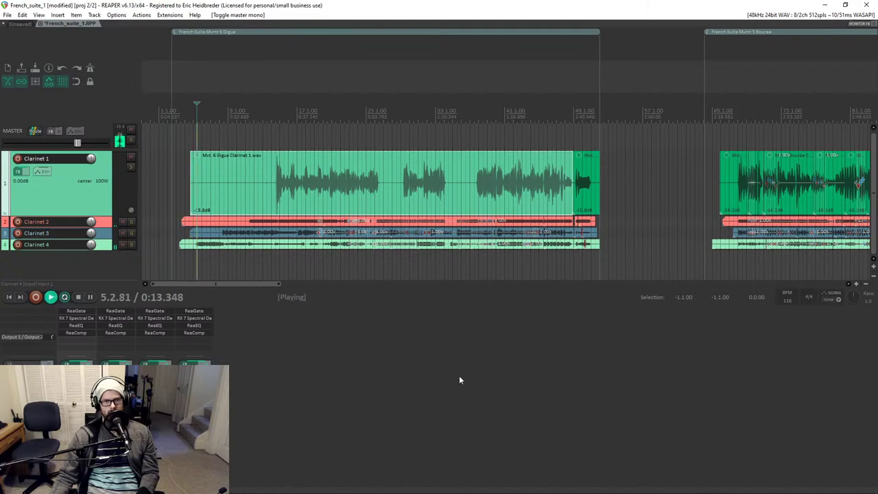
left_click(276, 122)
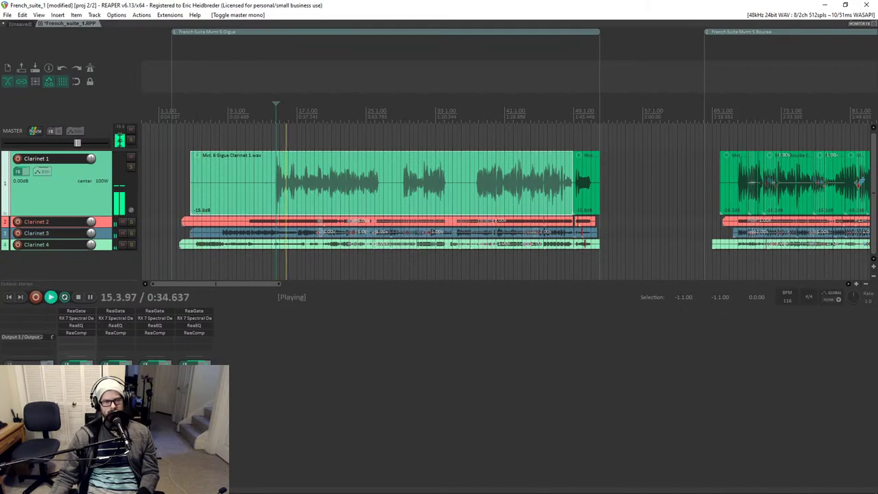
key("space")
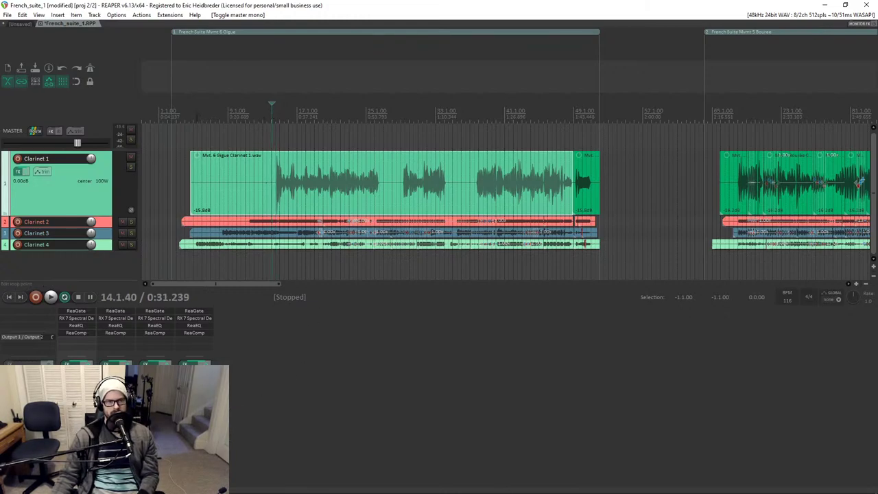
left_click(201, 113)
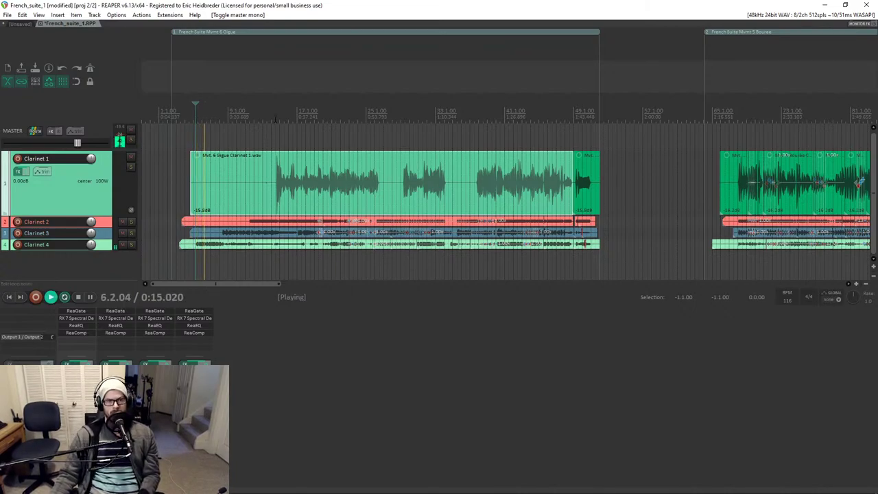
left_click(275, 116)
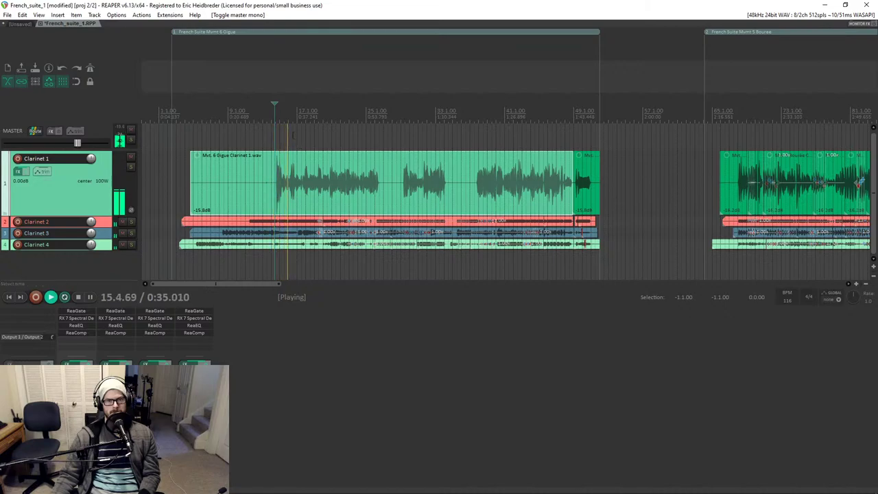
Place the edit cursor at Clarinet 1's entry in bar 14, then hide the mixer and enlarge the tracks.
scroll(454, 183, "up", 5)
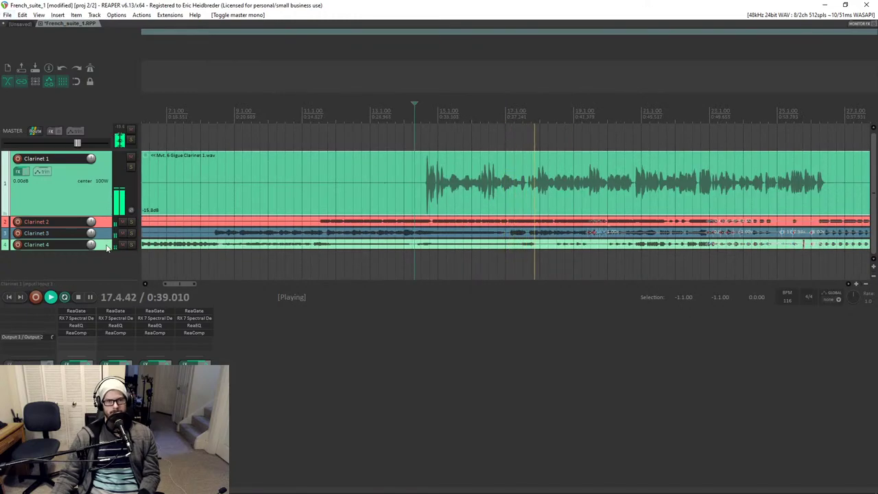
left_click(426, 116)
key("space")
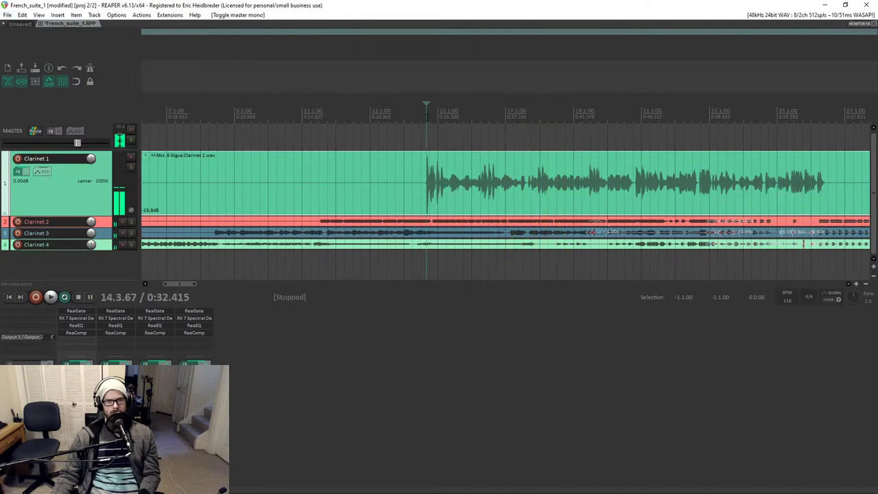
scroll(428, 172, "up", 5)
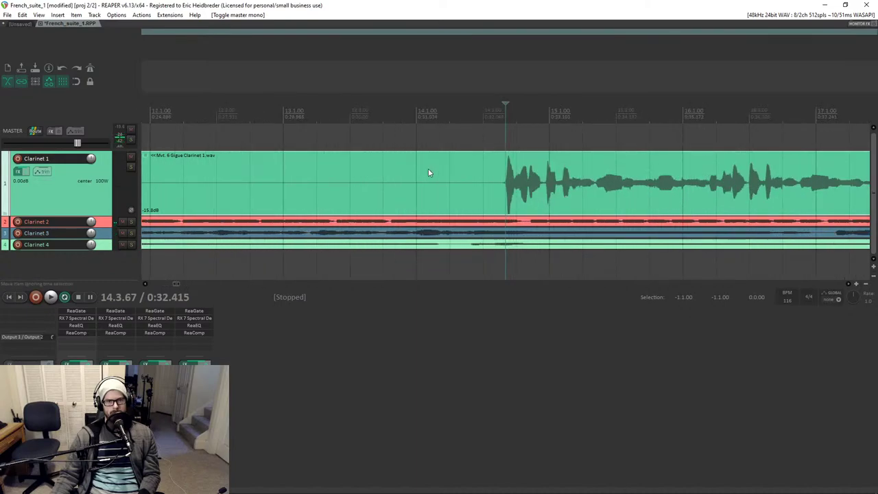
left_click(108, 226)
left_click(108, 234, "ctrl")
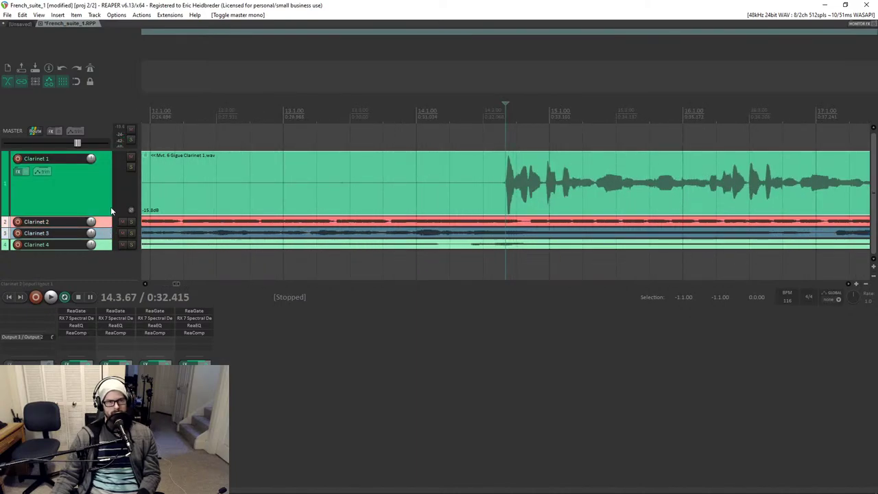
scroll(98, 193, "up", 3)
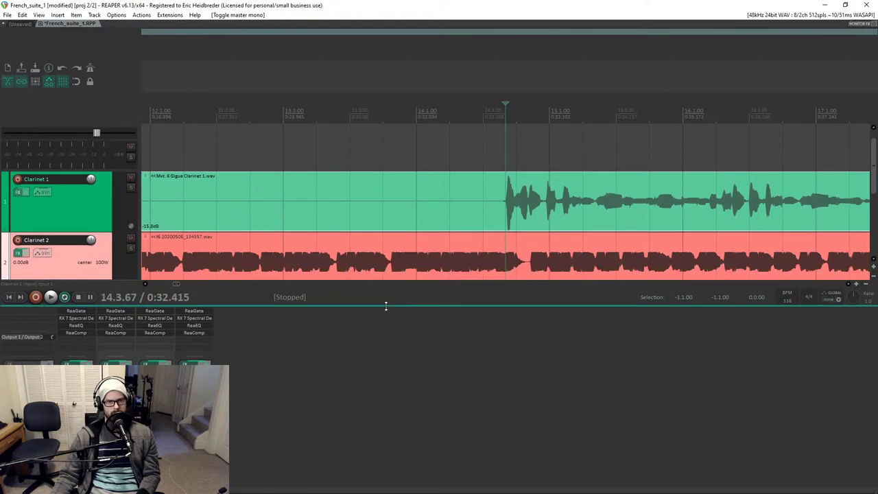
left_click_drag(384, 304, 385, 388)
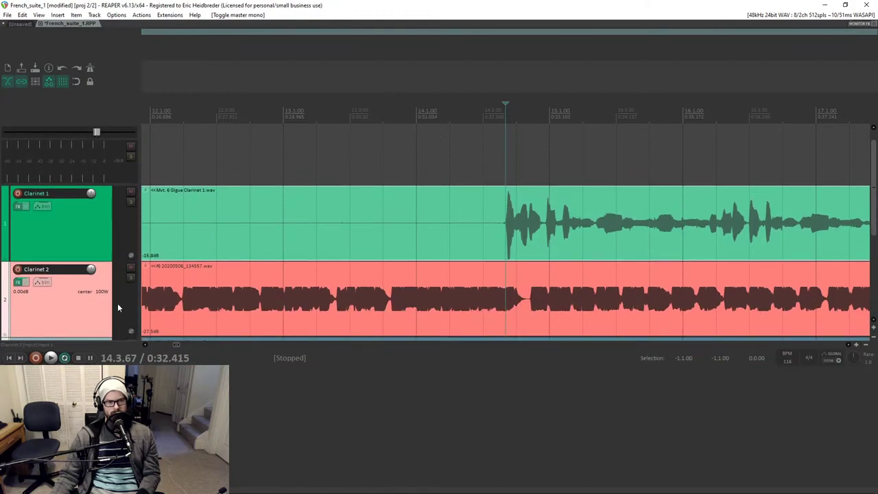
key("ctrl+m")
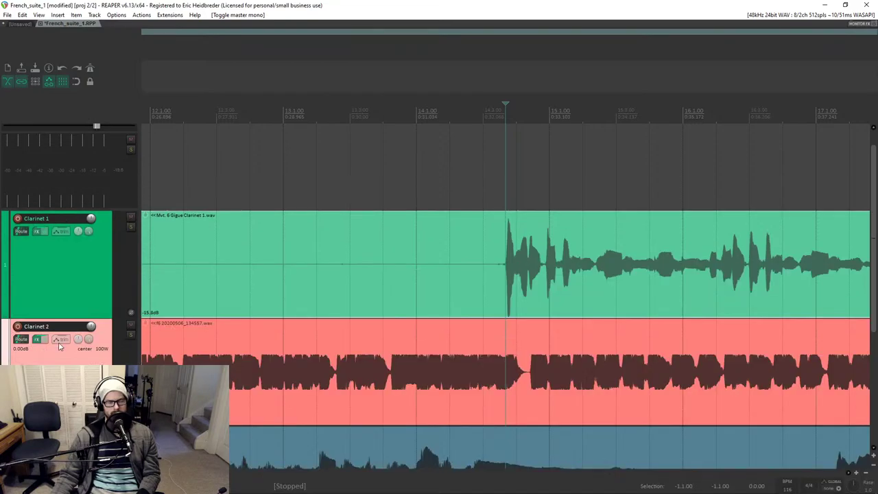
Fit the four clarinet tracks into the arrange view from about bar 7 to bar 21 to compare their waveforms.
scroll(96, 118, "down", 2)
scroll(95, 119, "up", 2)
key("minus")
scroll(48, 296, "down", 2)
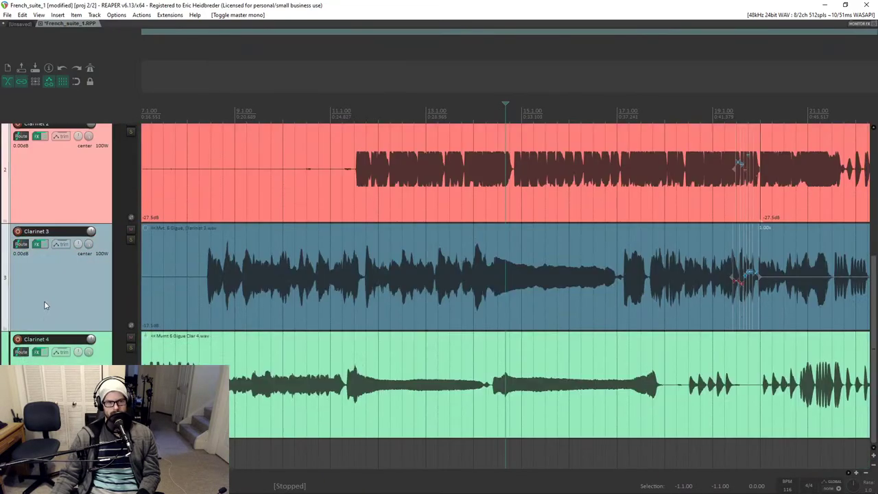
scroll(48, 296, "up", 3)
scroll(48, 300, "down", 1)
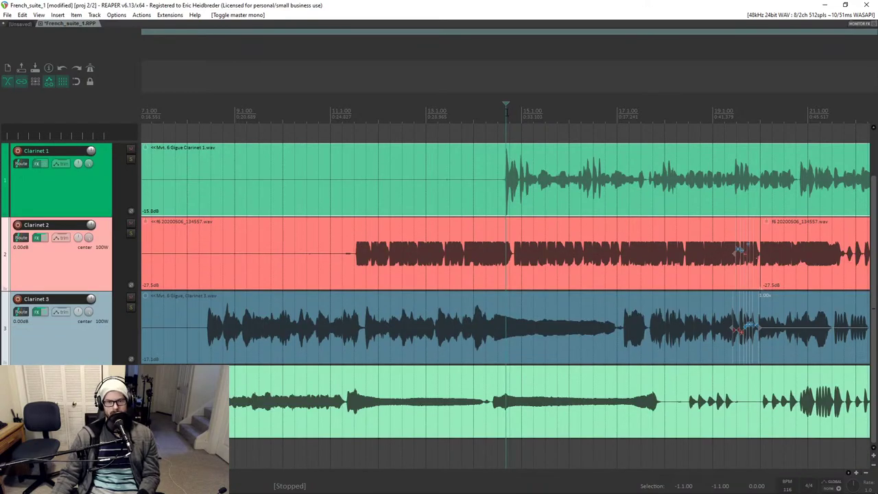
Play from just before Clarinet 1's entry, stop, and select the Clarinet 1 track.
left_click(494, 319)
key("space")
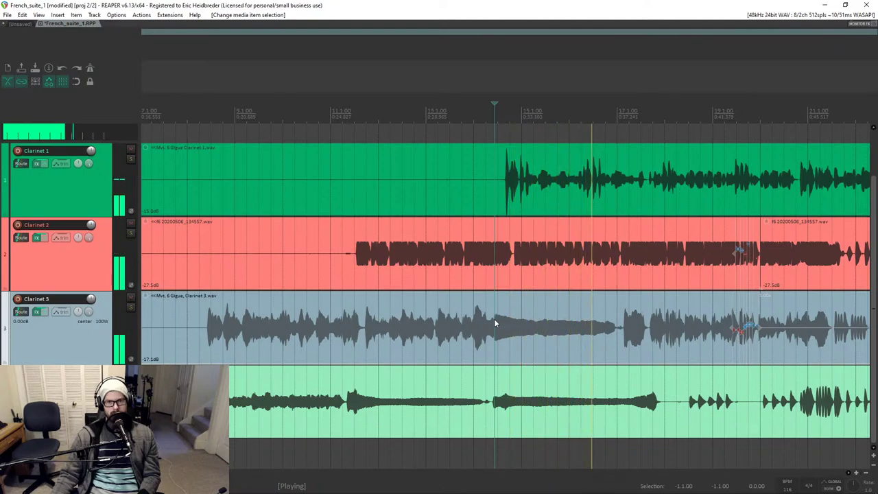
key("space")
left_click(509, 270)
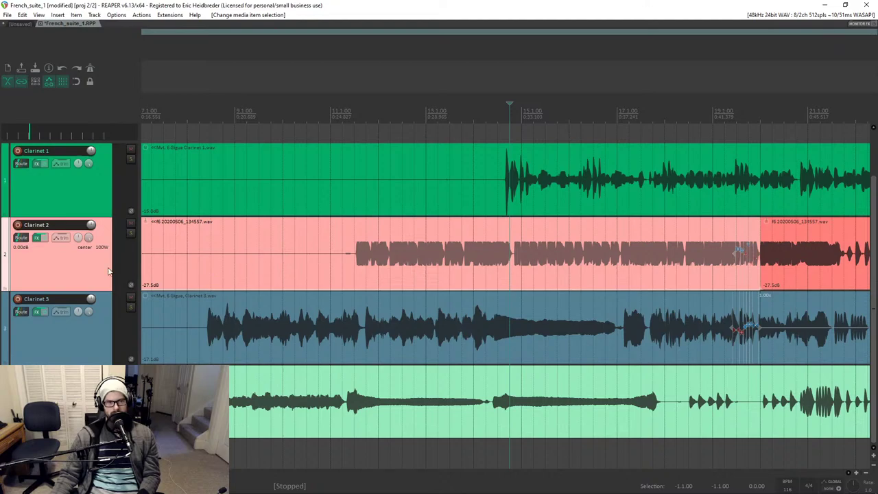
left_click(90, 196)
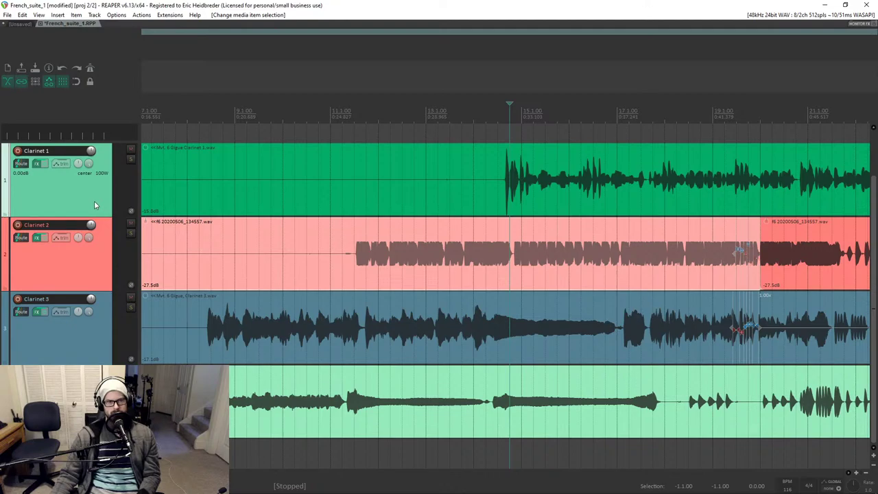
Show the volume envelope of the Clarinet 1 track.
key("shift+v")
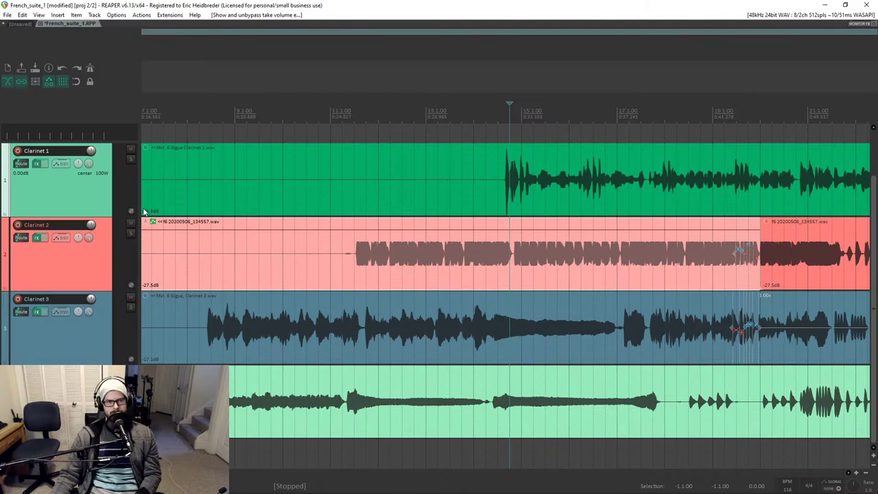
key("v")
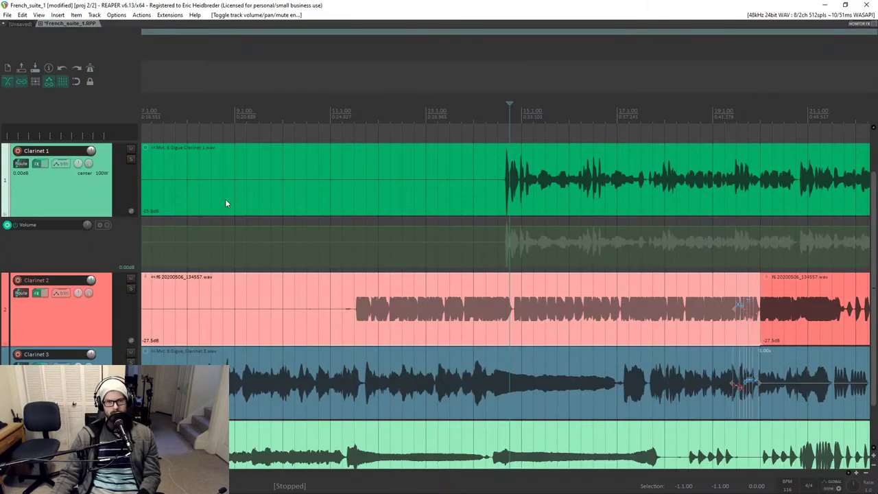
key("v")
key("v")
scroll(499, 225, "right", 3)
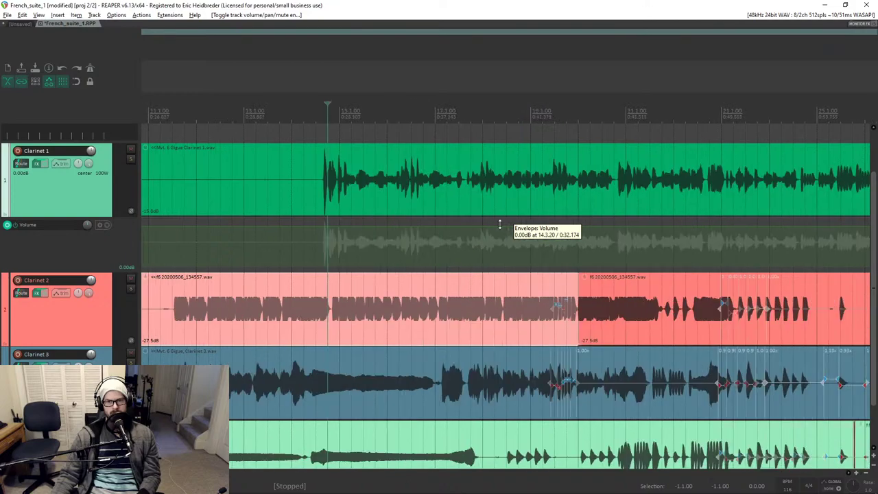
Play from Clarinet 1's entry in bar 14 and from about bar 20, then stop with the edit cursor back at the entry.
left_click(326, 135)
key("space")
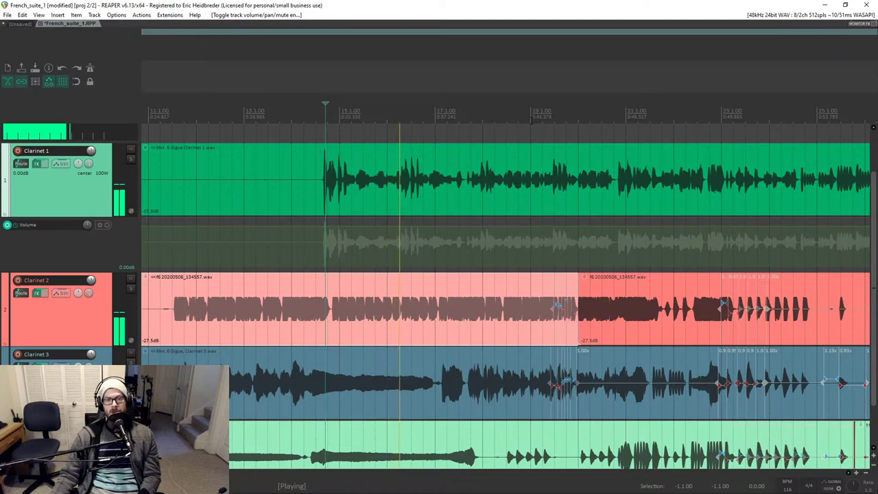
left_click(605, 120)
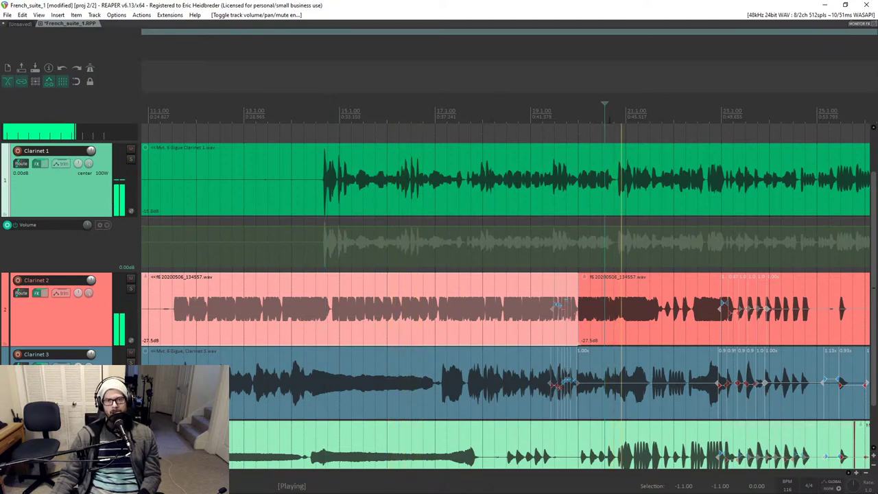
left_click(613, 119)
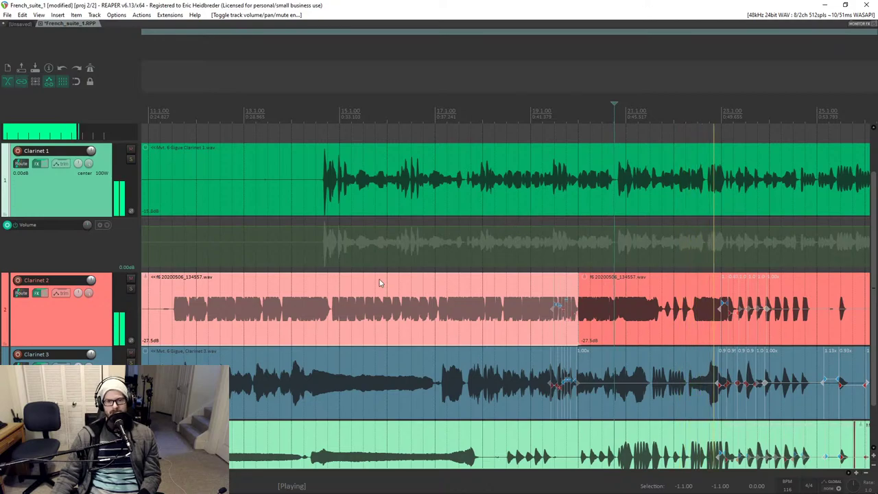
left_click(323, 172)
key("space")
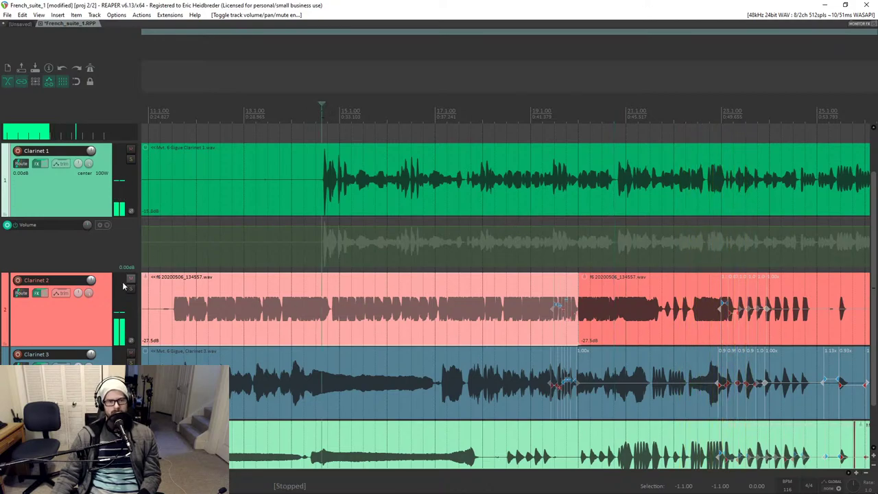
Hide Clarinet 1's volume envelope and show the volume envelopes of the Clarinet 3 and Clarinet 4 tracks.
scroll(83, 321, "down", 2)
left_click(103, 143)
key("v")
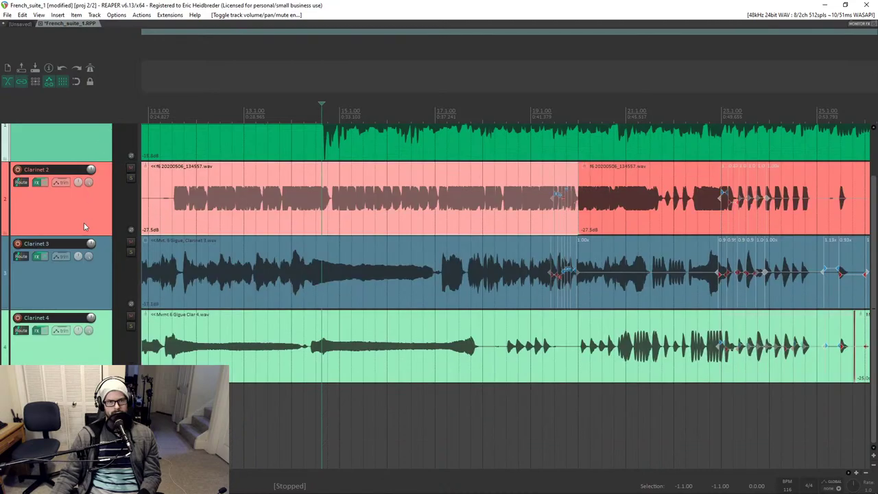
left_click(77, 264)
key("v")
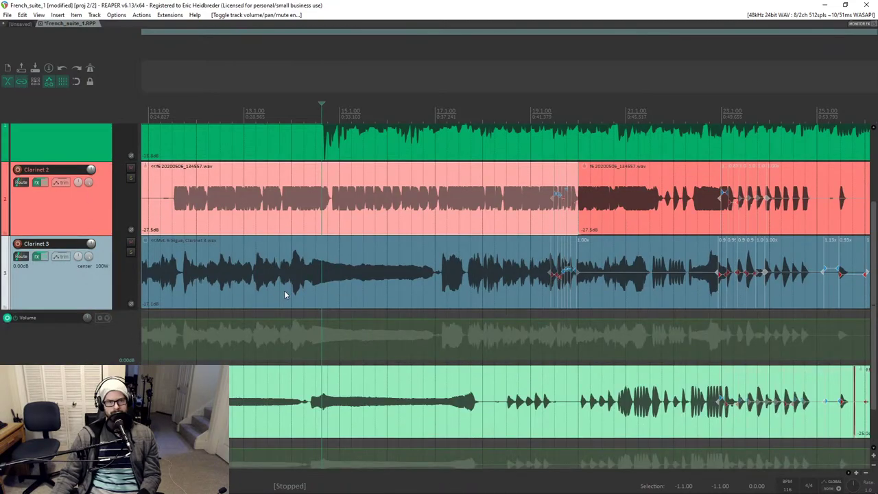
Marquee-select the Clarinet 3 item together with a time range from about bar 14 to bar 22.
left_click_drag(308, 289, 677, 361)
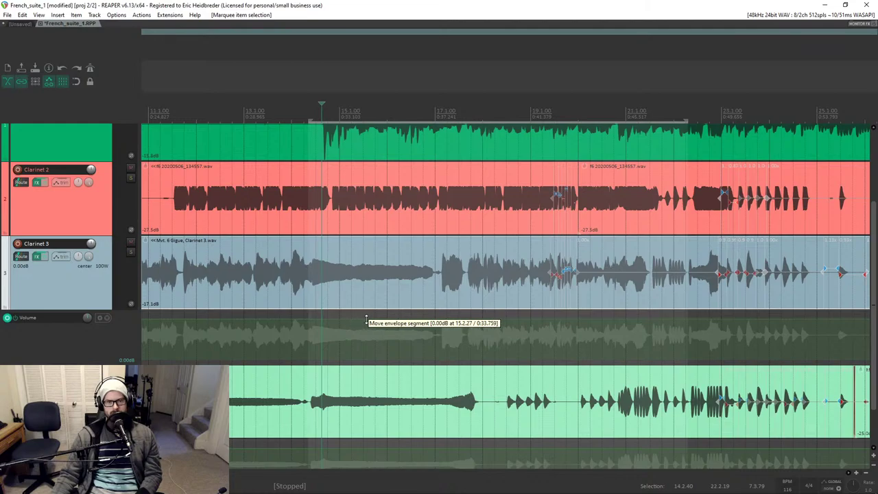
left_click_drag(313, 319, 401, 310)
left_click_drag(308, 215, 691, 386)
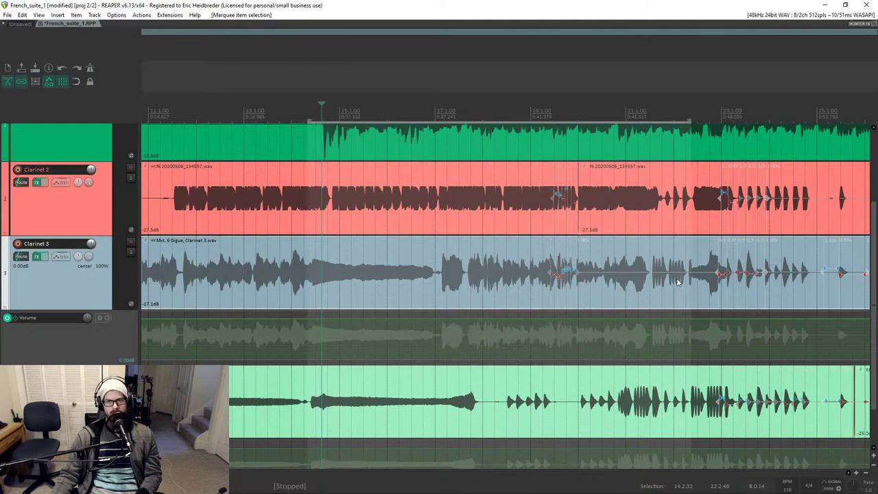
Search the action list for "mouse modifier" and run the help action for mouse modifier keys and action shortcuts.
key("question")
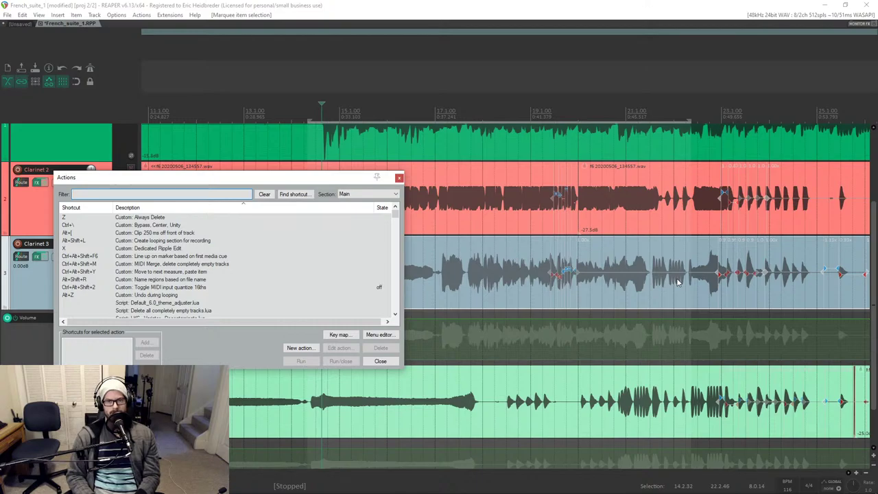
key("Escape")
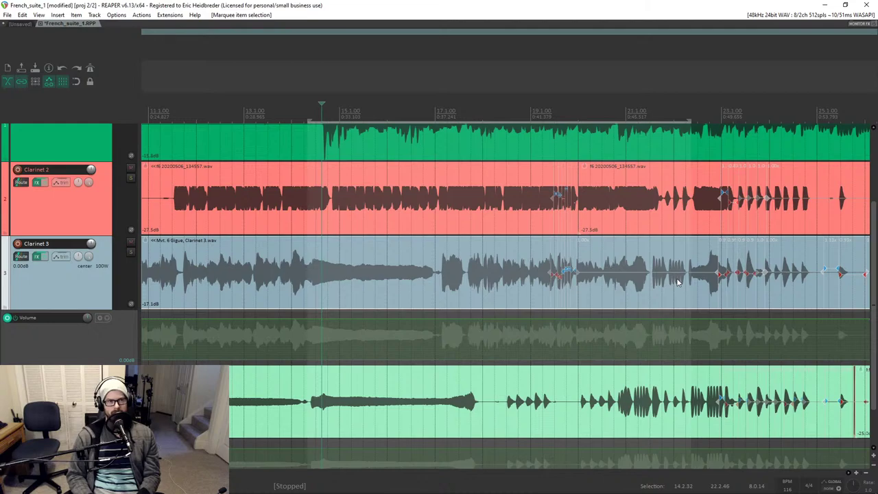
key("shift+slash")
type("m")
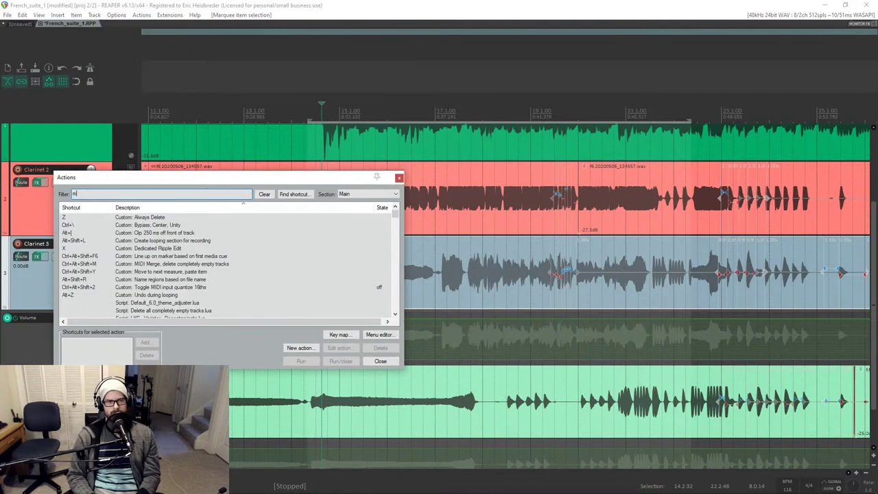
type("ouse modiv")
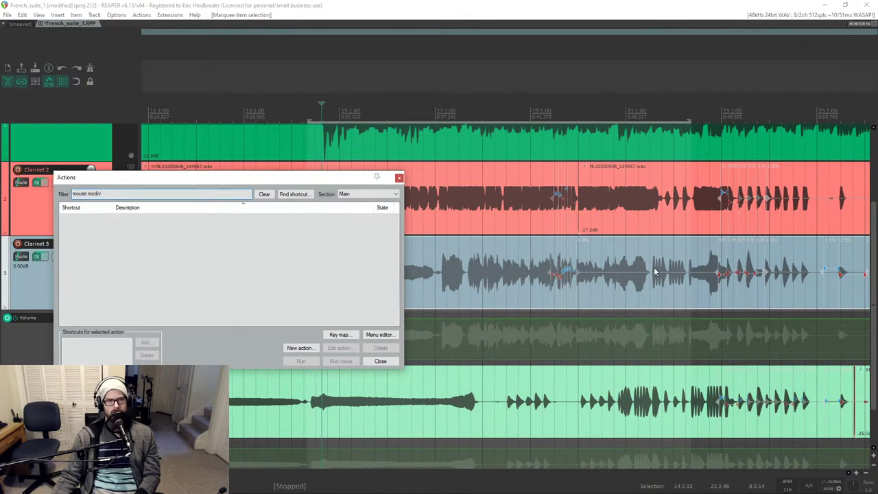
key("BackSpace")
type("fier")
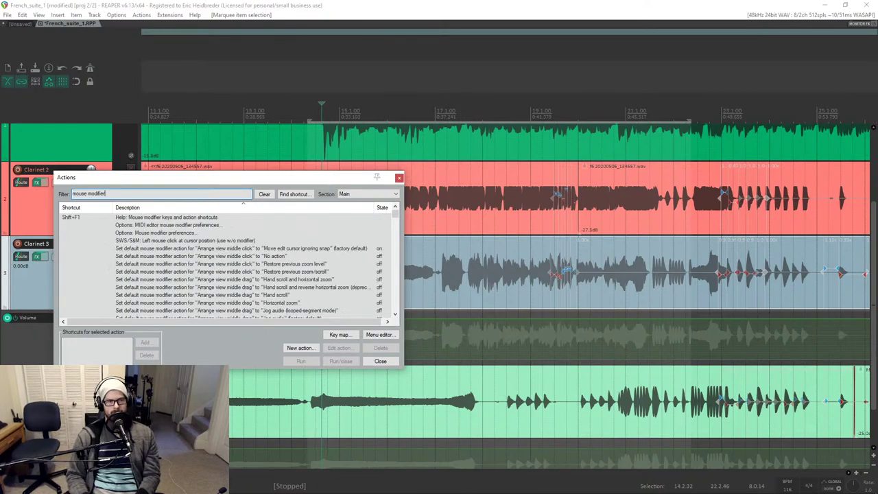
double_click(157, 218)
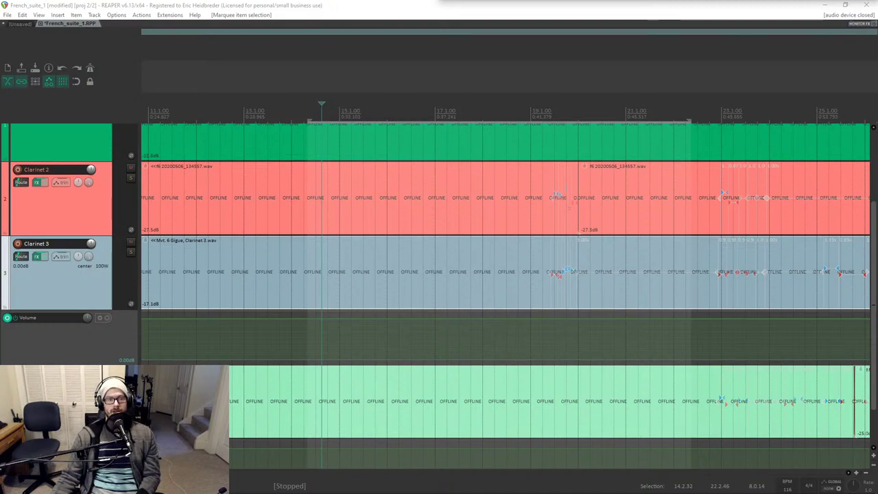
Open the Mouse Modifiers preferences and display the behaviors for the Arrange view context.
left_click(168, 15)
mouse_move(117, 15)
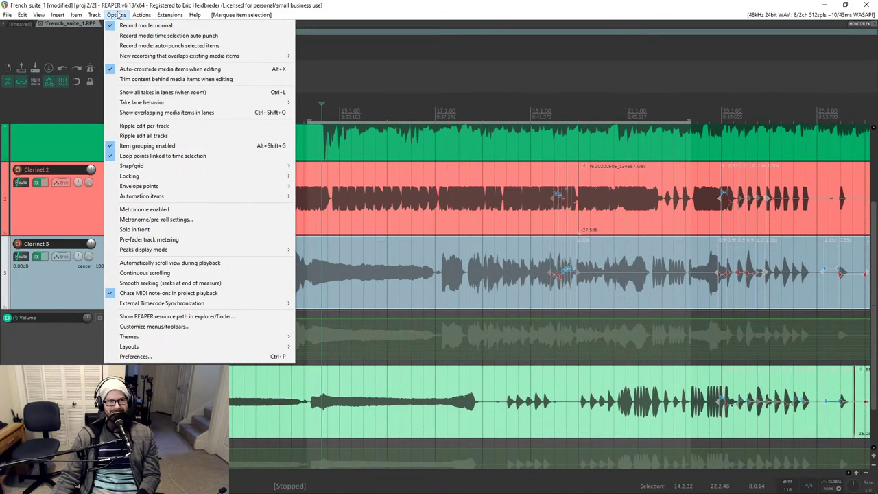
left_click(128, 356)
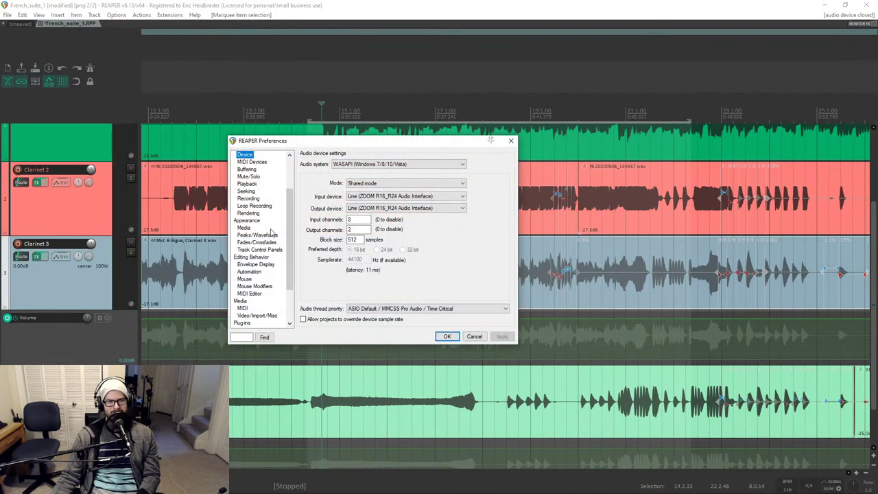
left_click(252, 279)
left_click(254, 286)
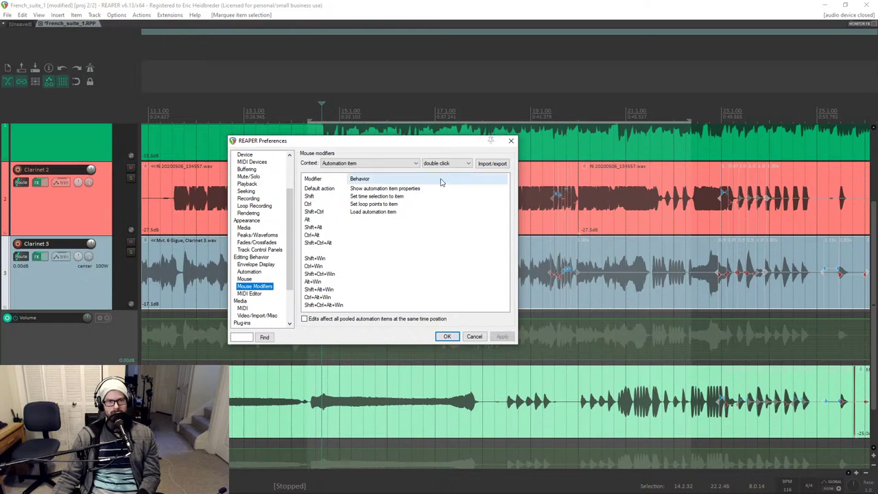
left_click(413, 165)
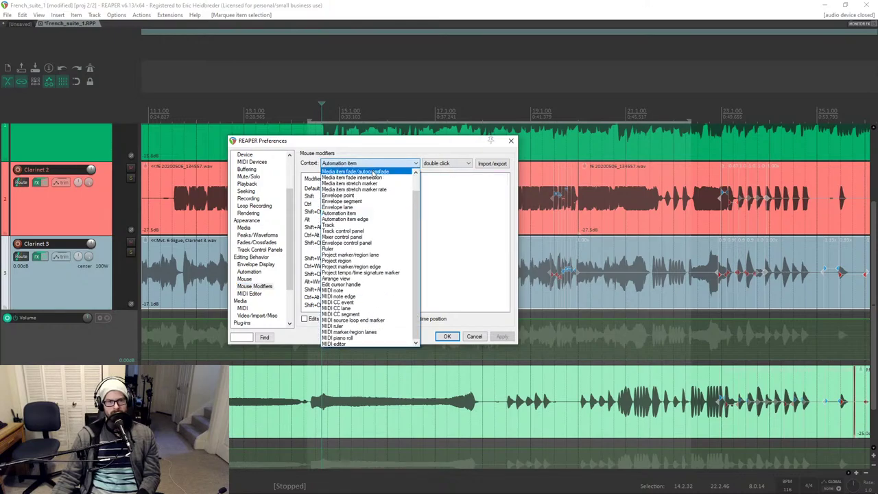
scroll(372, 185, "up", 2)
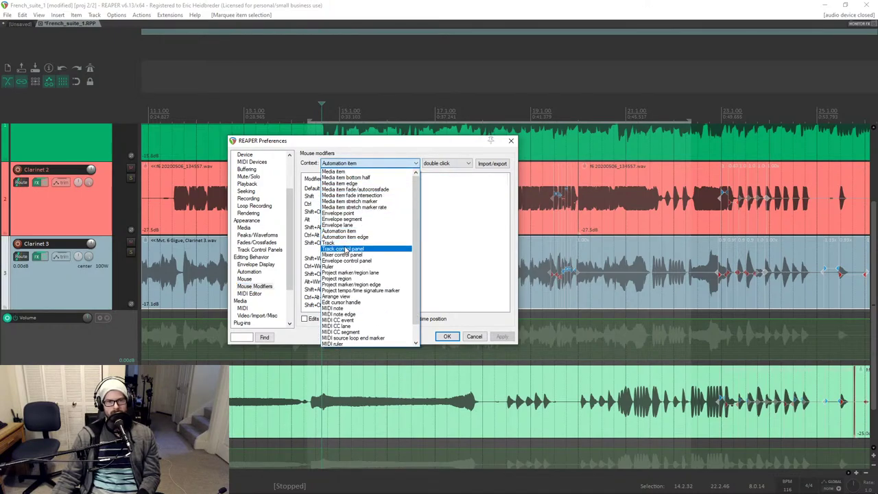
scroll(347, 251, "down", 1)
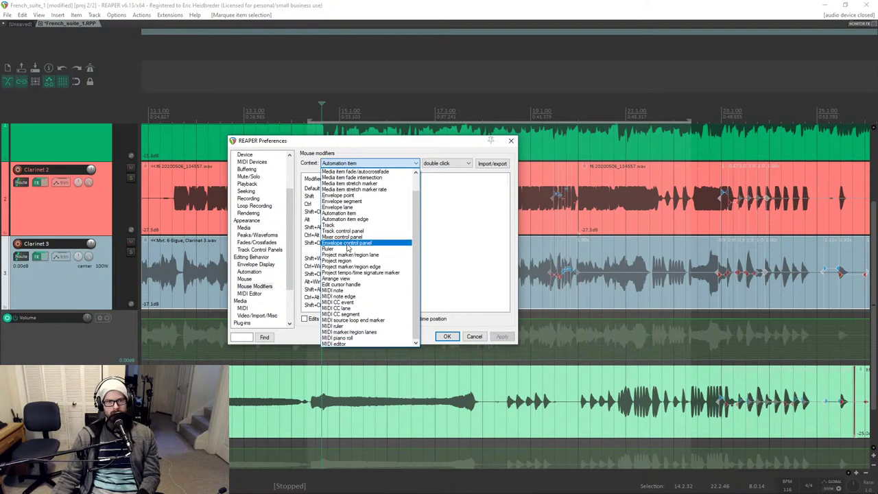
left_click(347, 280)
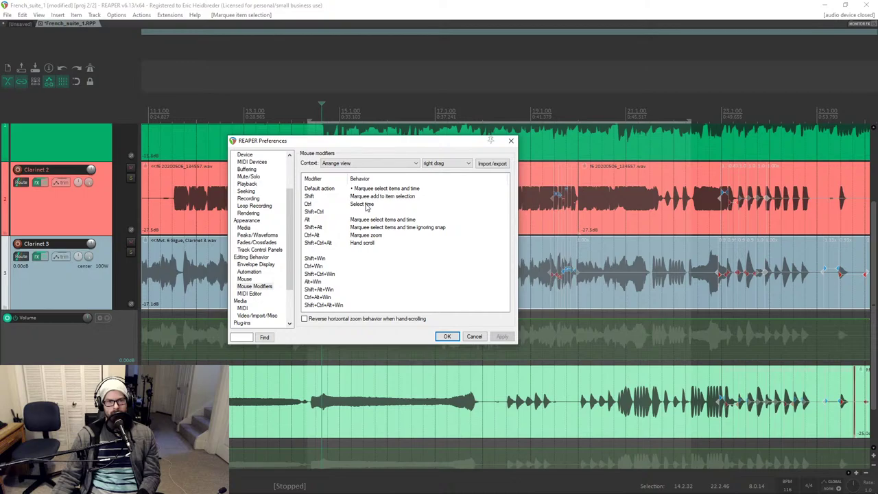
Examine the behaviors available for the Arrange view's default right drag action, then close the preferences without changing anything.
left_click(440, 164)
left_click(443, 163)
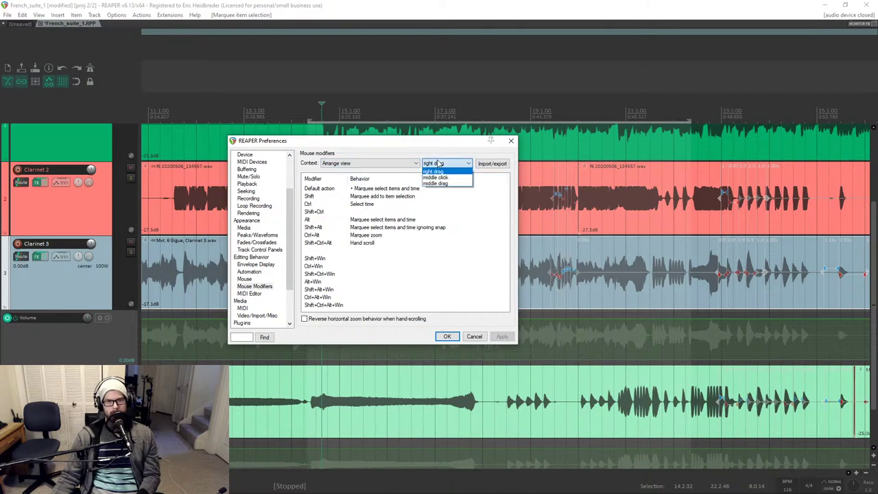
left_click(443, 167)
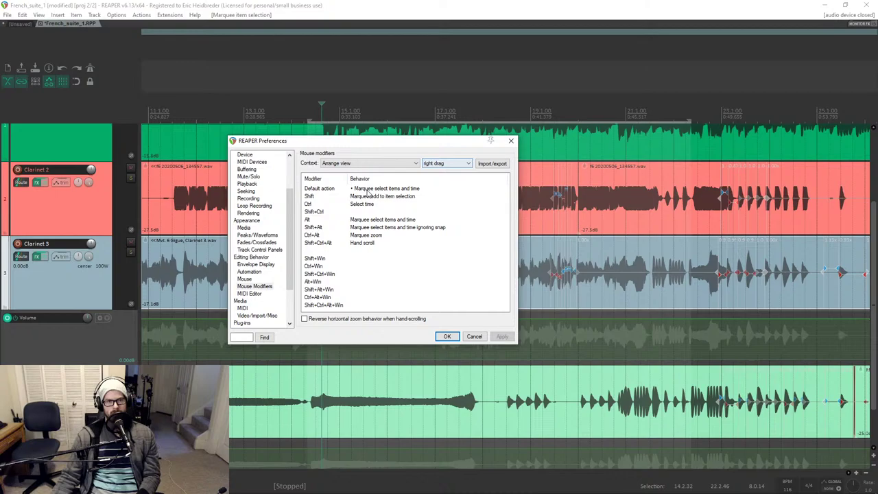
left_click(407, 189)
left_click(408, 189)
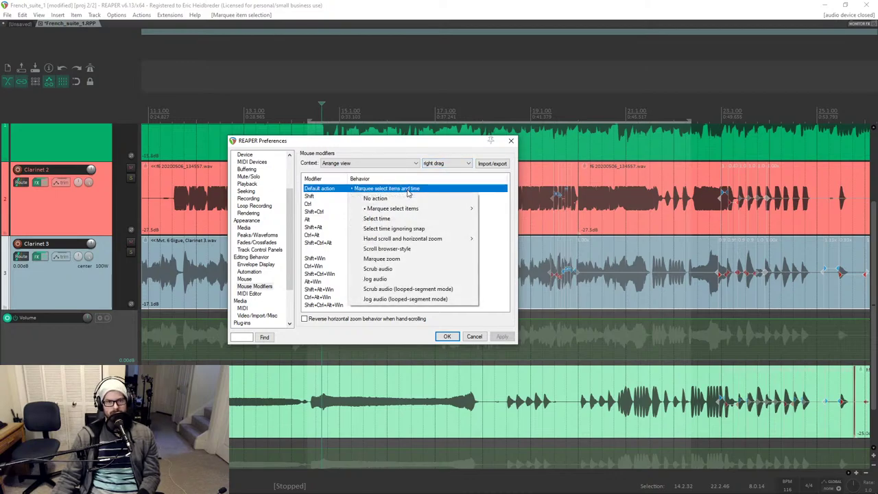
left_click(387, 192)
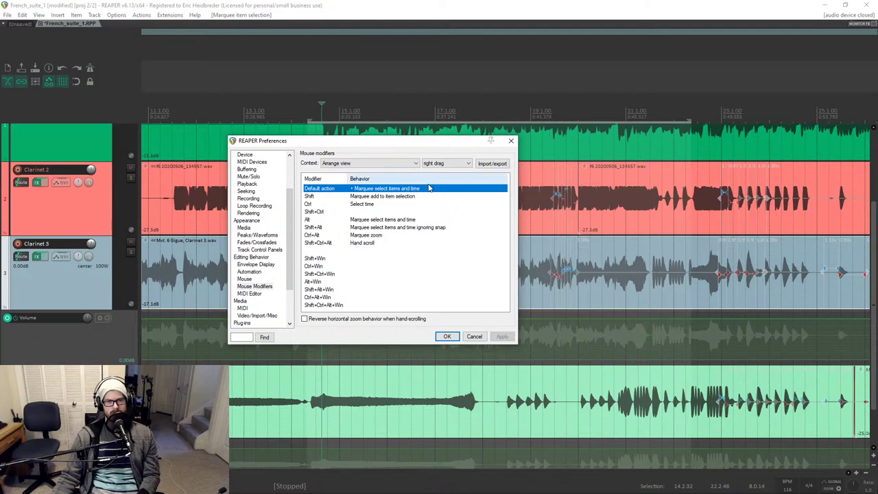
left_click(512, 142)
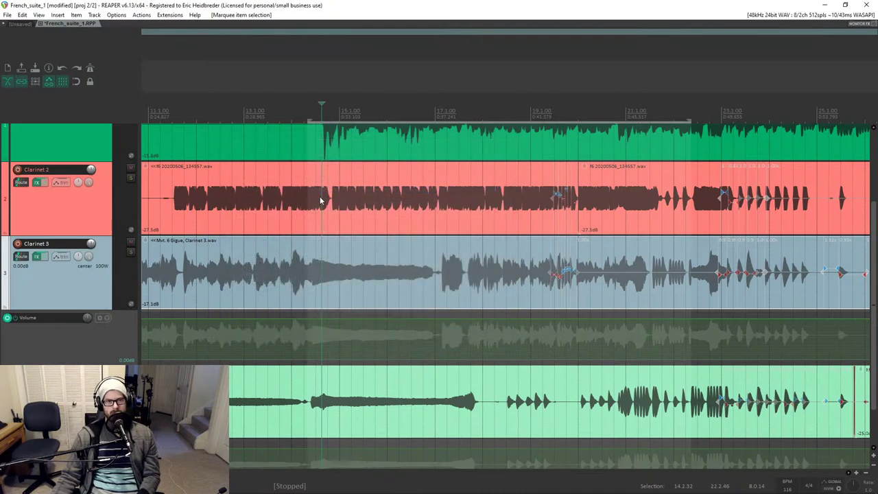
Select the time range 14.2.29 to 22.2.12 across Clarinets 3 and 4, lower Clarinet 3's volume envelope there to -2.20 dB and Clarinet 4's too.
mouse_move(306, 196)
left_mouse_down()
mouse_move(471, 231)
mouse_move(656, 245)
mouse_move(614, 232)
mouse_move(689, 232)
left_mouse_up()
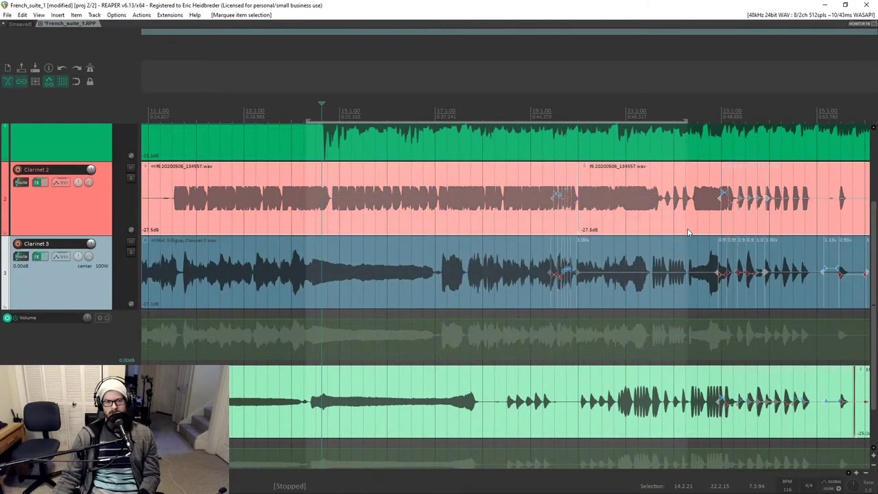
mouse_move(307, 262)
left_mouse_down()
mouse_move(316, 288)
mouse_move(615, 381)
mouse_move(687, 415)
left_mouse_up()
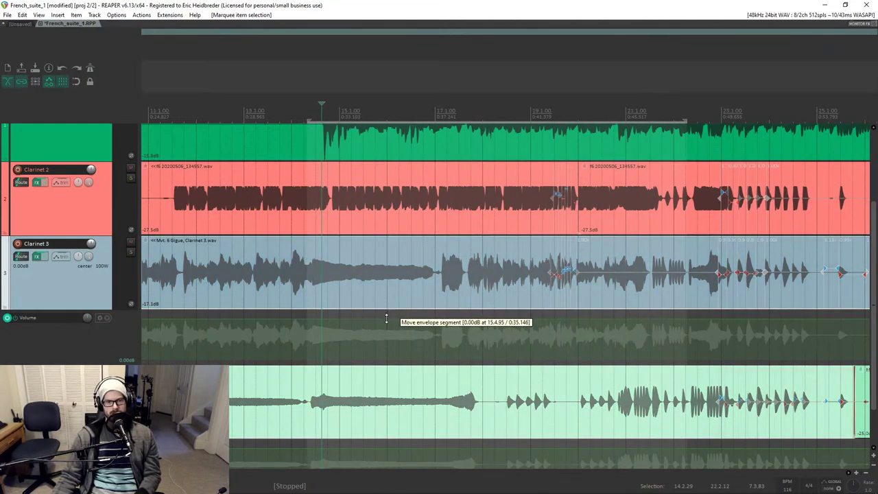
mouse_move(386, 319)
left_mouse_down()
mouse_move(382, 333)
mouse_move(377, 326)
mouse_move(386, 332)
mouse_move(377, 324)
left_mouse_up()
scroll(77, 247, "down", 2)
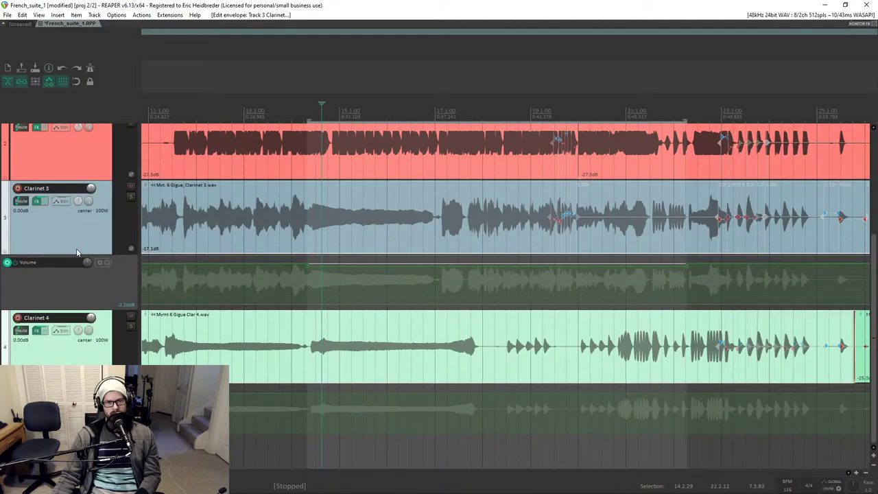
left_click(357, 395)
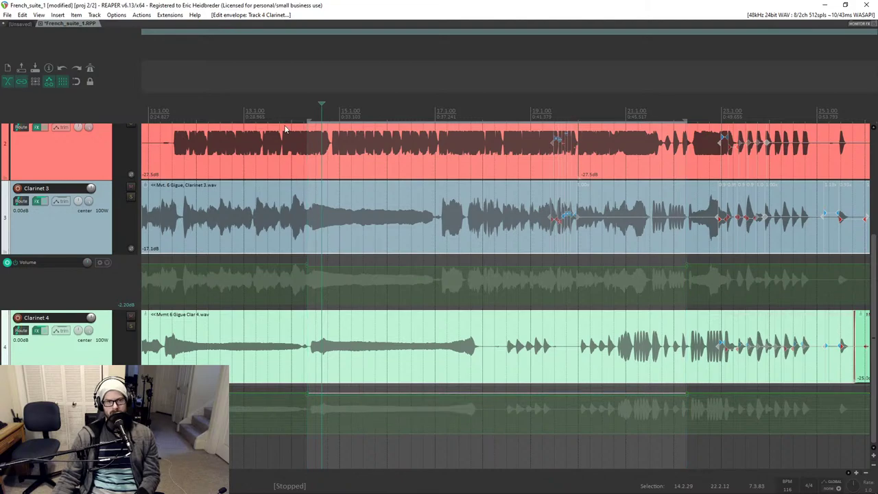
Play from late bar 13 to hear Clarinet 1's entry against the adjusted Clarinet 3 and 4 levels.
left_click(285, 129)
key("space")
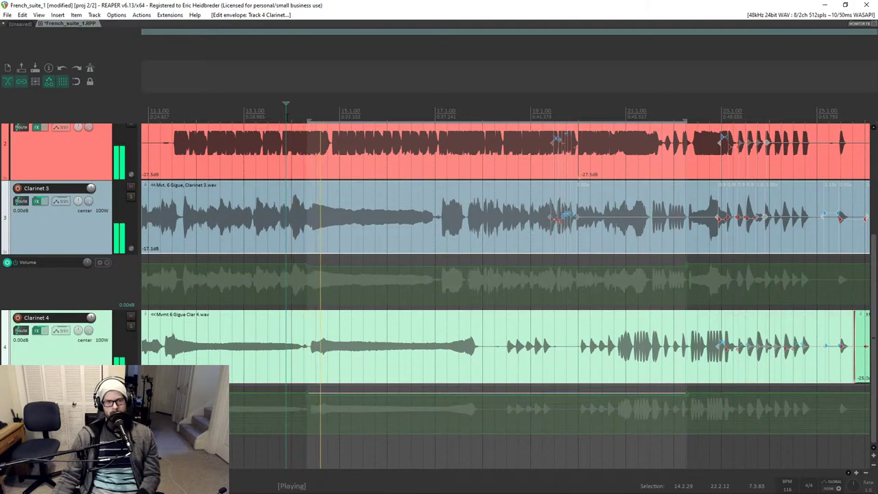
scroll(94, 156, "up", 2)
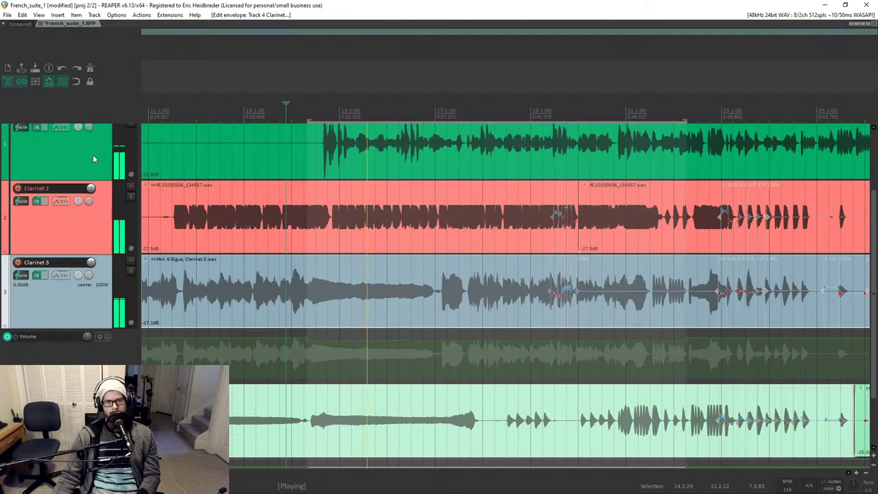
Fine-tune the level of Clarinet 4's volume envelope across the selected time range during playback.
scroll(92, 154, "up", 1)
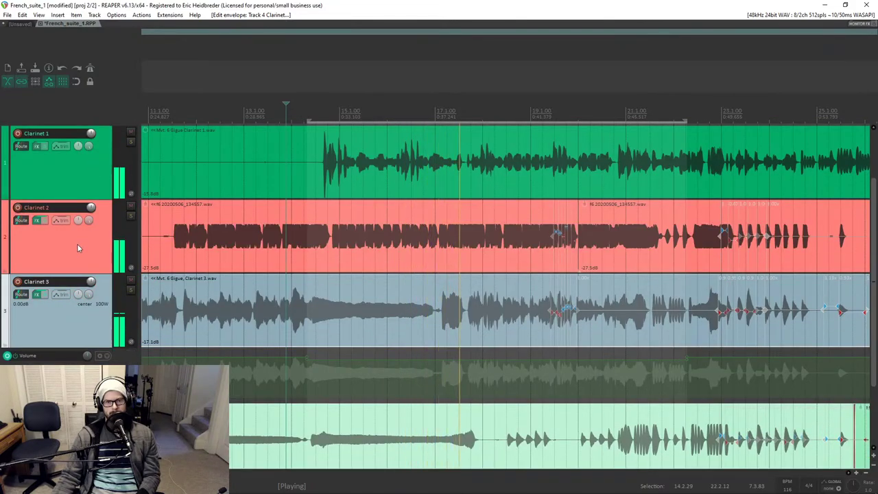
scroll(72, 239, "down", 2)
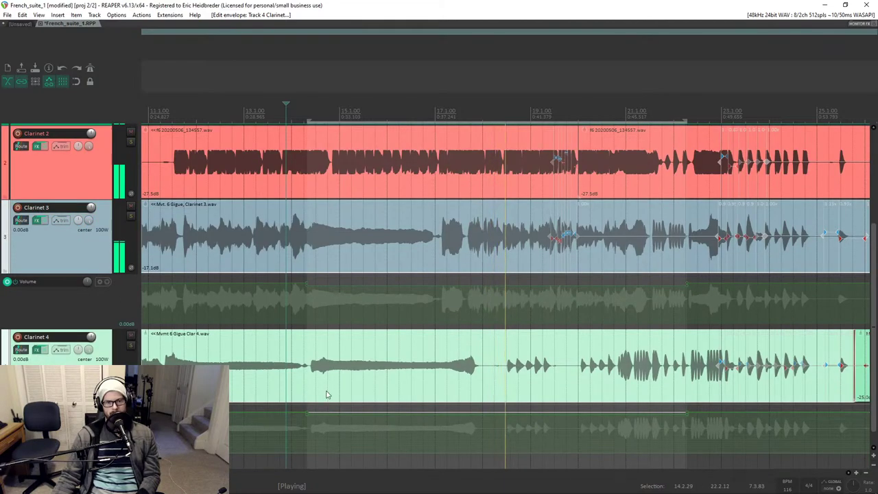
left_click_drag(347, 411, 348, 410)
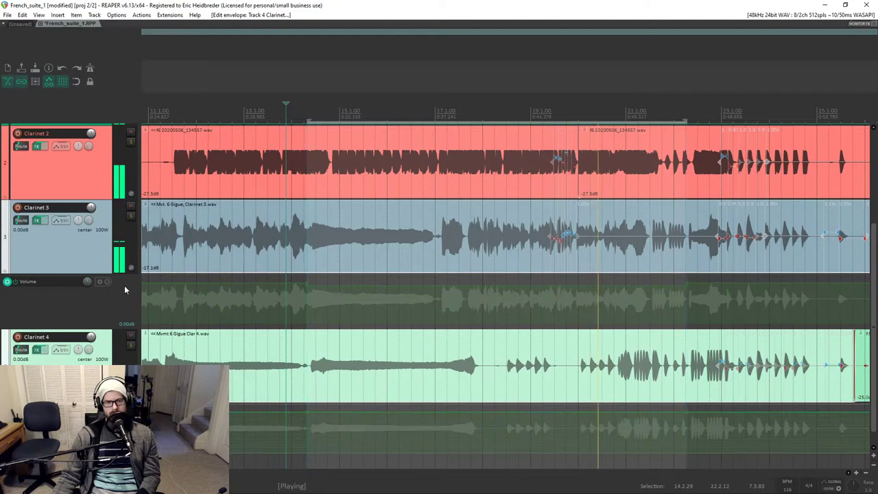
Display Clarinet 2's volume envelope and lower it to -2.20 dB across the selected range from 14.2.29 to 22.2.12.
scroll(124, 285, "up", 2)
left_click(89, 245)
key("v")
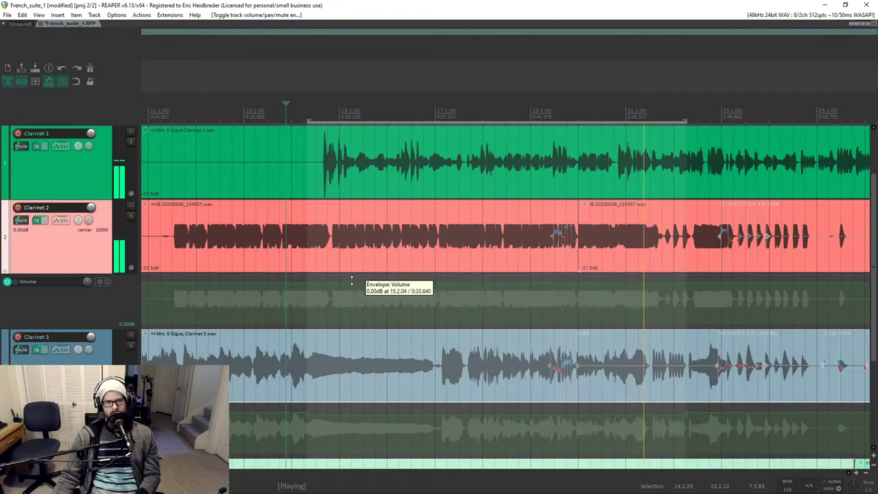
left_click_drag(352, 281, 352, 286)
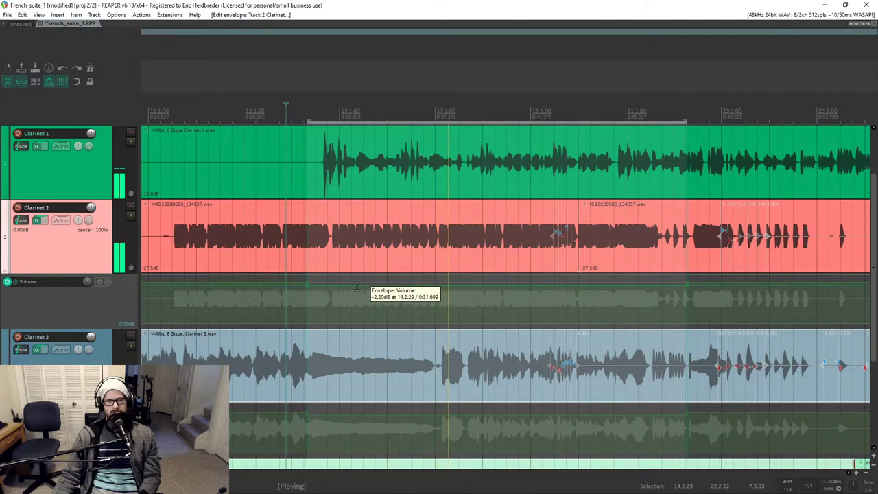
Set Clarinet 2's track volume to -1.98 dB and adjust its volume envelope in the selected range to -2.00 dB while playing.
key("space")
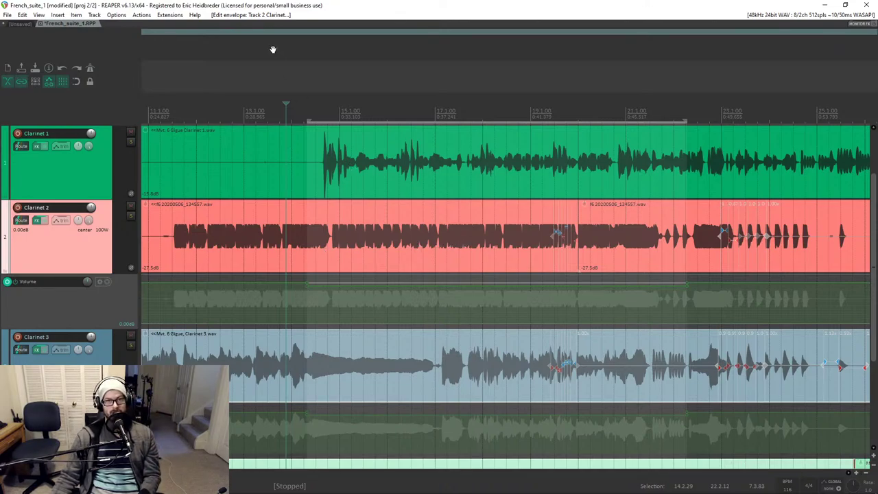
key("ctrl+shift+v")
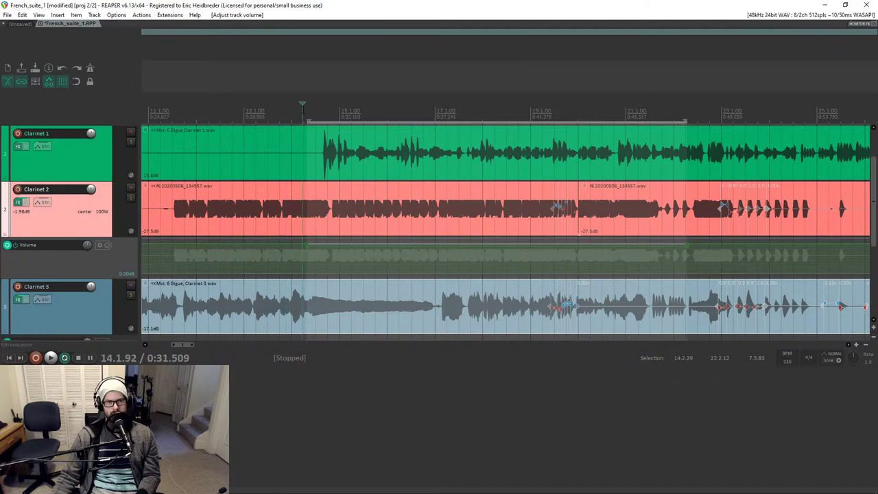
key("space")
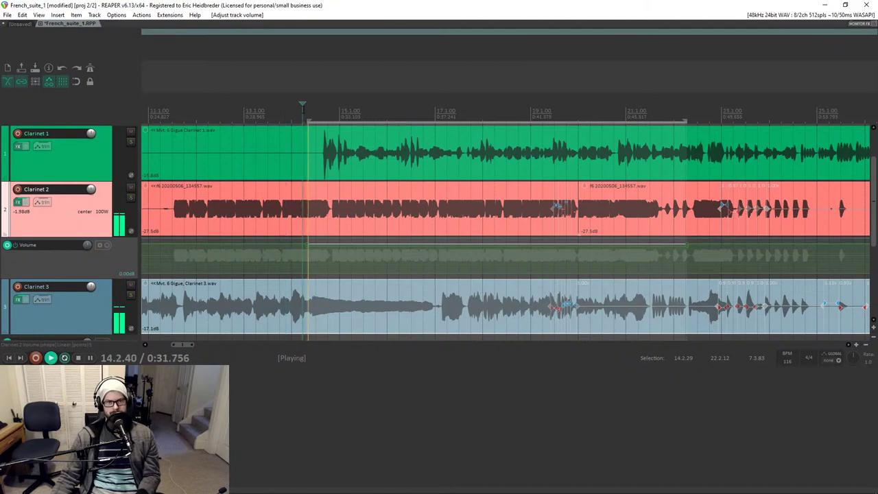
left_click(383, 243)
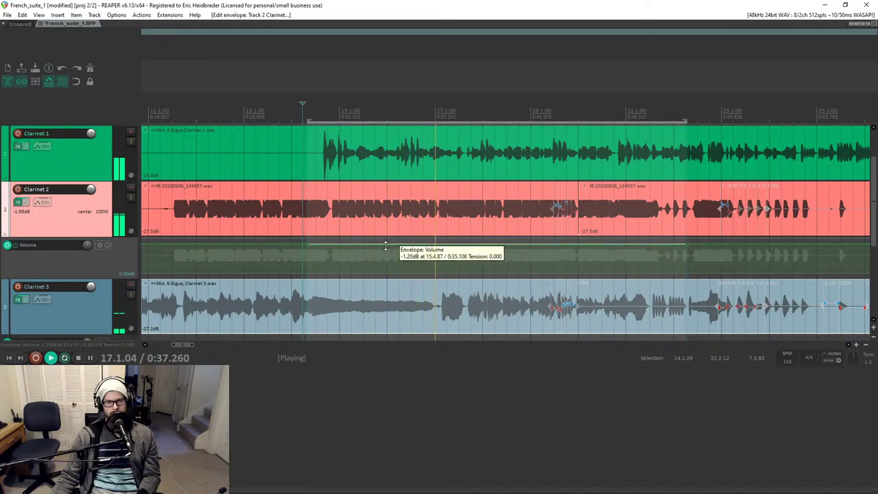
Play the arrangement from the middle of bar 16 through bar 25 to check the balance, and clear the time selection.
scroll(358, 266, "right", 3)
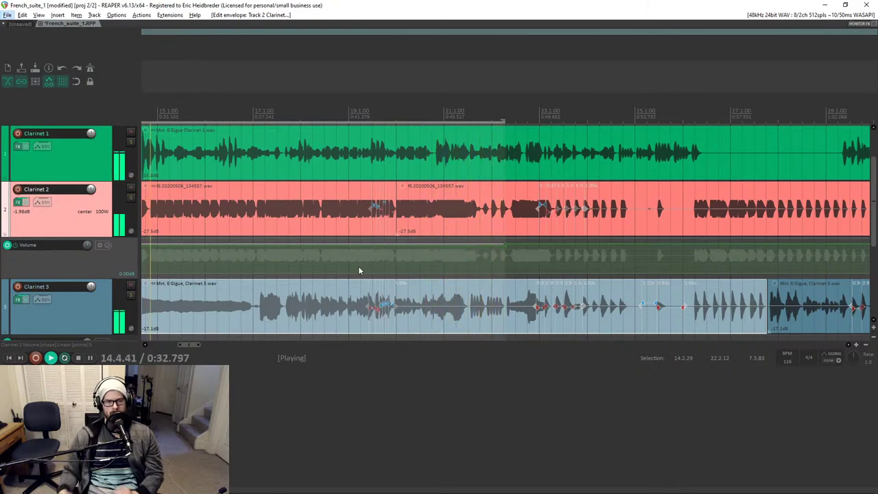
left_click(232, 111)
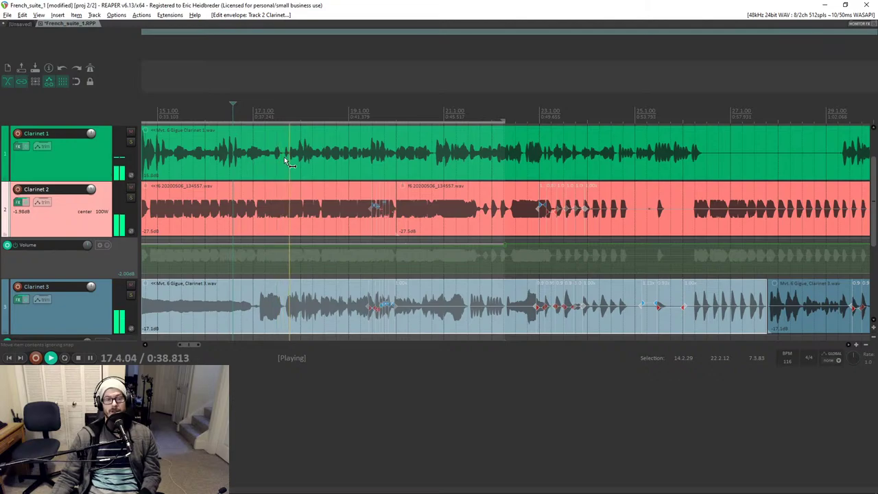
scroll(284, 157, "right", 2)
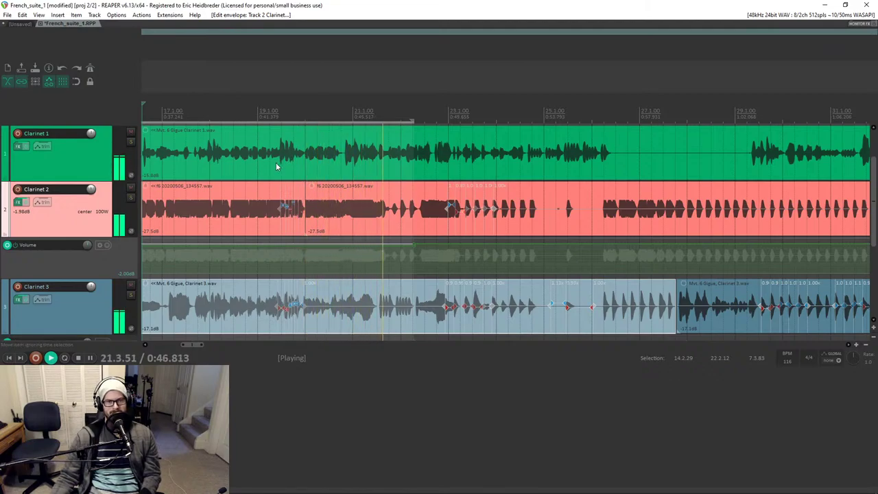
key("Escape")
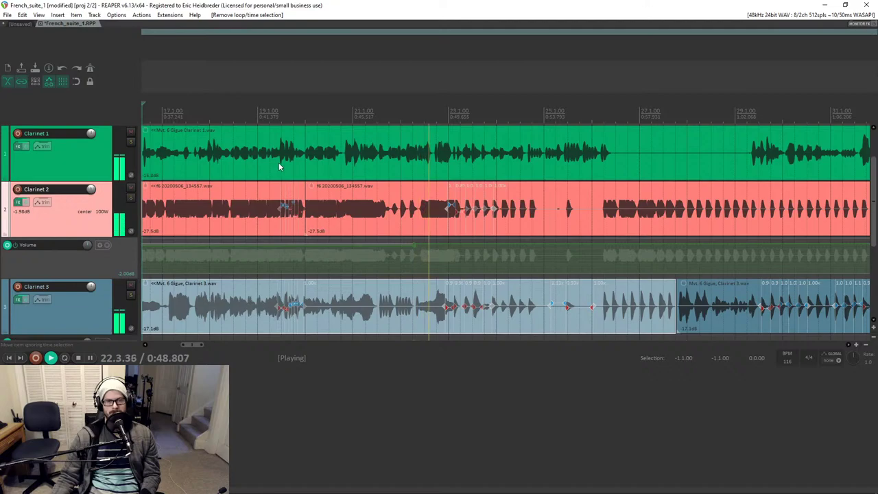
scroll(325, 161, "right", 2)
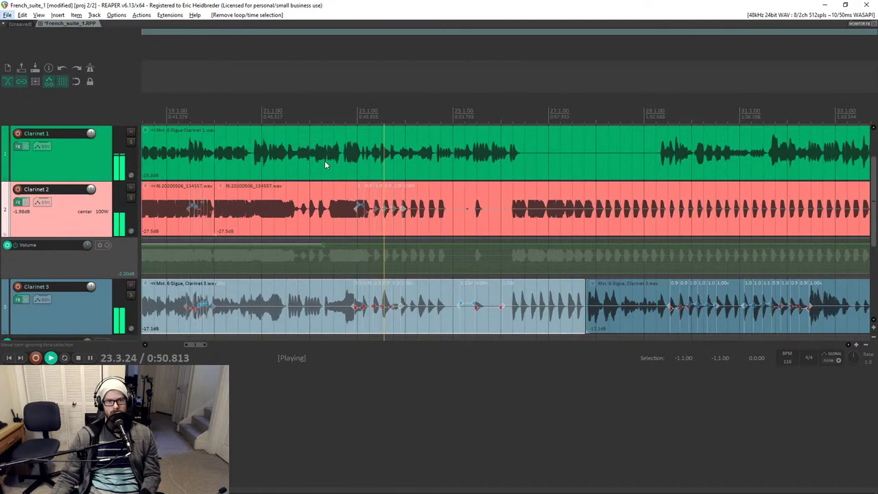
scroll(326, 165, "right", 2)
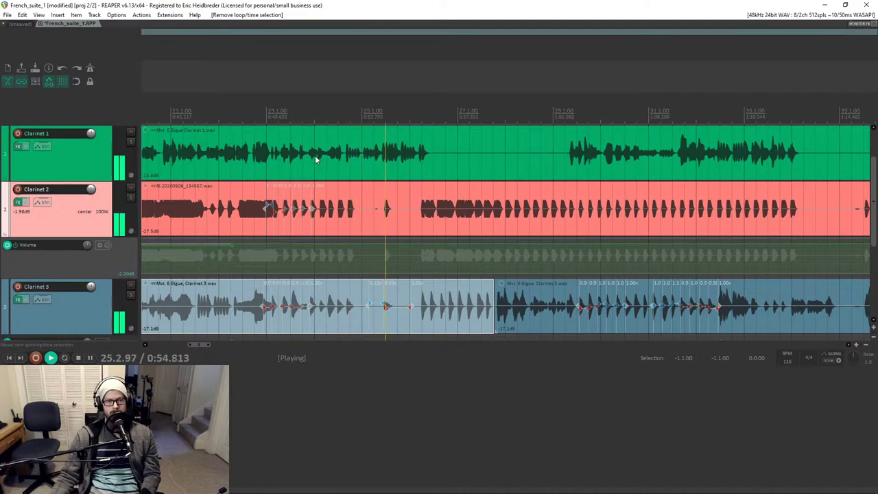
Move the stretch marker on Clarinet 3's isolated short note in bar 25 slightly later onto 25.3.00 and replay the passage.
left_click(382, 205)
scroll(76, 181, "down", 1)
scroll(76, 182, "down", 1)
scroll(356, 217, "up", 4)
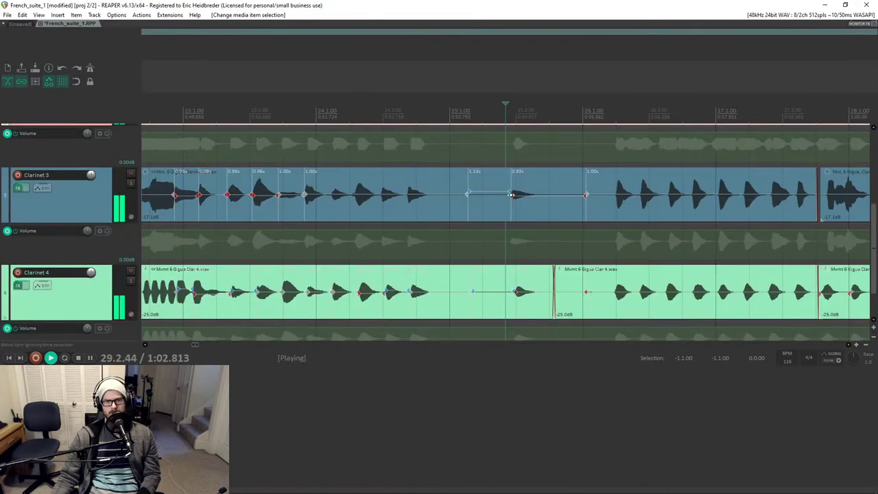
left_click_drag(512, 195, 516, 195)
left_click(494, 203)
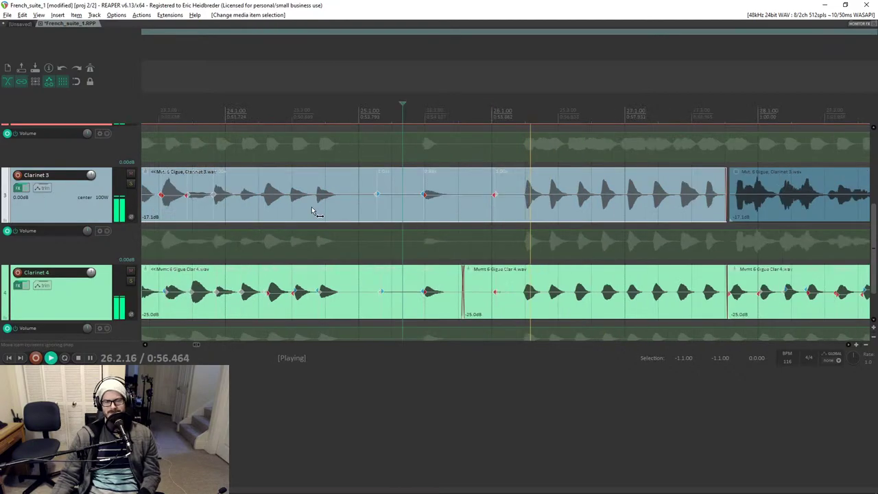
Select Clarinet 4's item spanning bars 28 to 30 and play it from the start of bar 28 to check the short notes' timing.
scroll(79, 205, "up", 1)
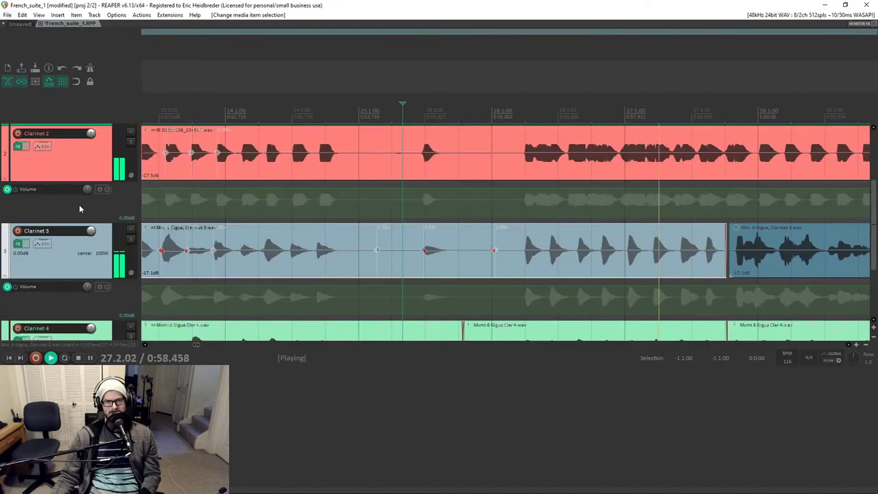
scroll(480, 210, "down", 5)
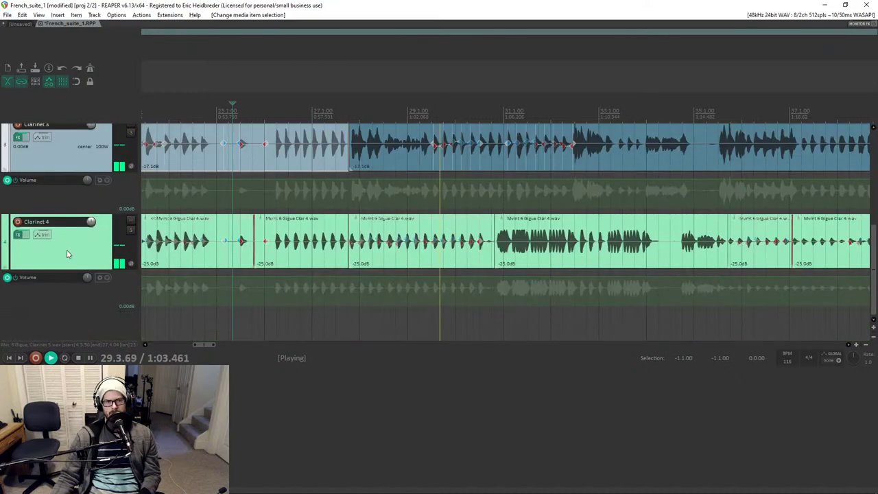
scroll(65, 250, "down", 1)
left_click(364, 239)
key("space")
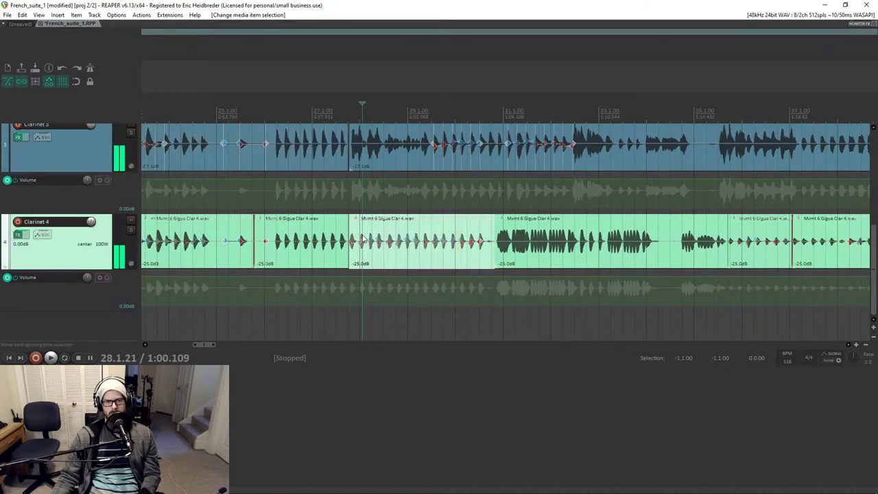
key("space")
scroll(438, 223, "up", 5)
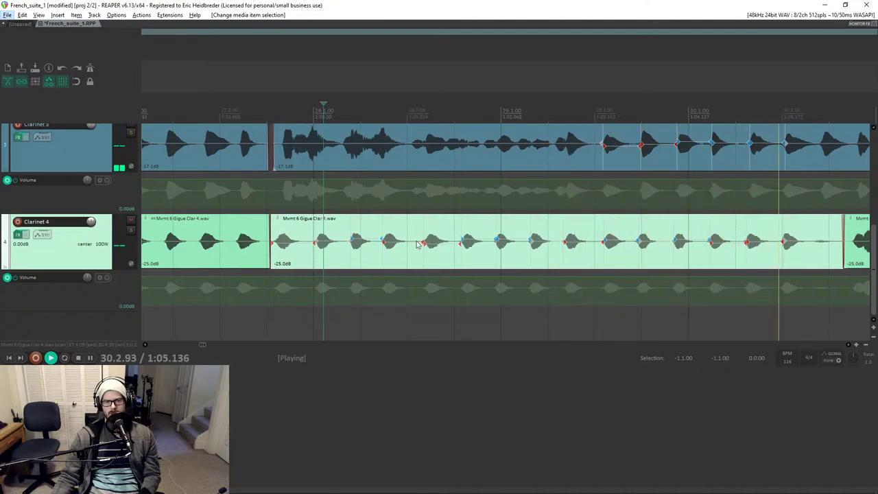
Shift Clarinet 4's stretch markers around the middle of bar 28 slightly earlier and replay the passage from there.
left_click(374, 244)
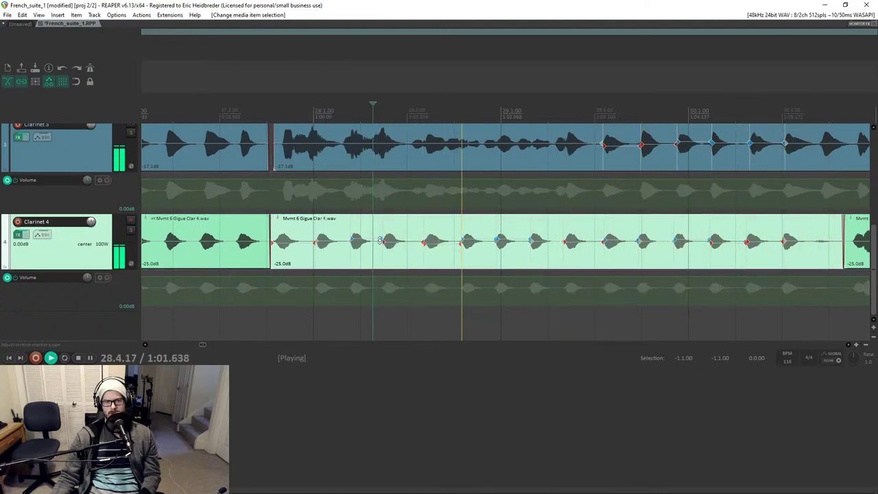
key("space")
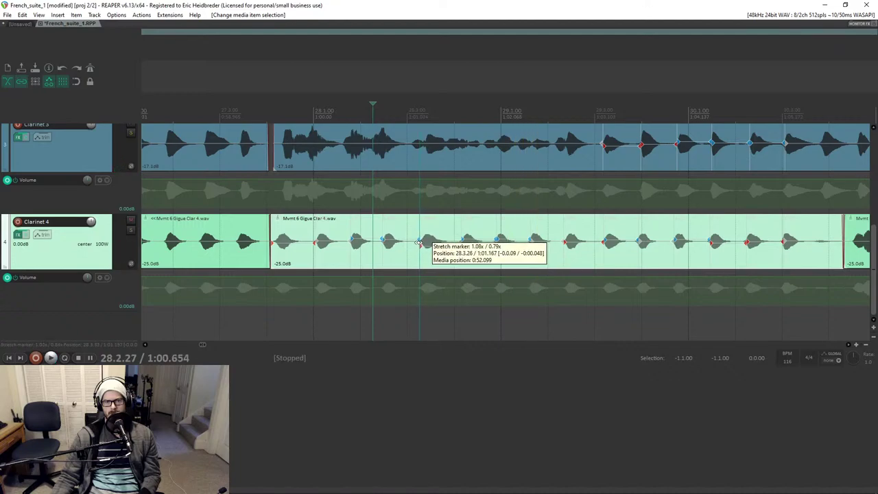
left_click_drag(421, 243, 388, 239)
left_click(332, 244)
key("space")
key("space")
key("space")
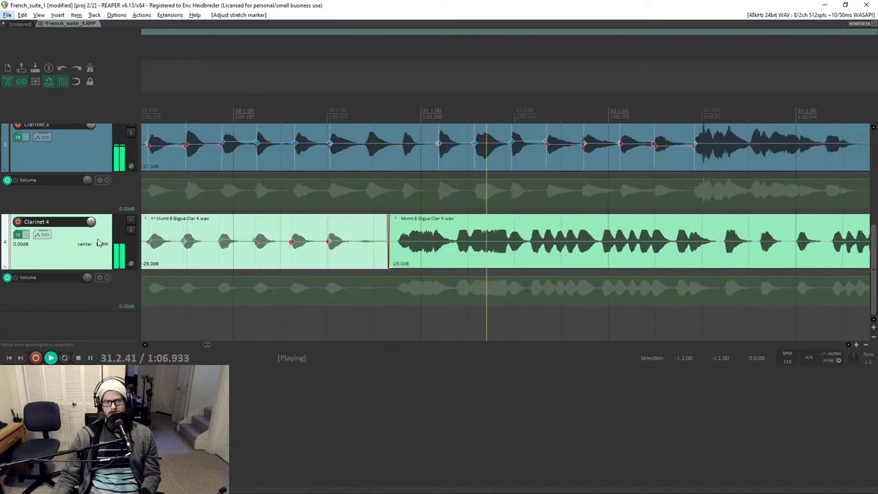
Keep playing with Clarinet 2 selected, enlarge the mixer area to reveal the track effects, and open Clarinet 1's ReaEQ.
scroll(92, 244, "up", 1)
scroll(93, 243, "up", 3)
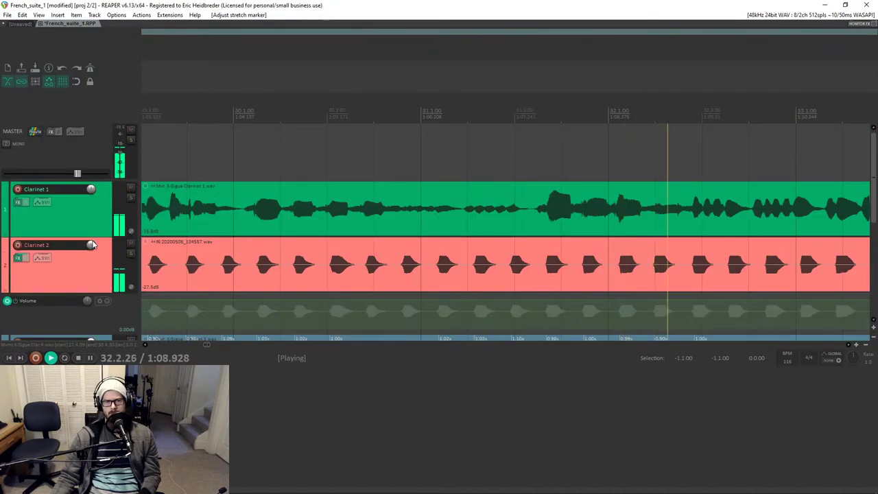
scroll(107, 230, "down", 1)
left_click(107, 227)
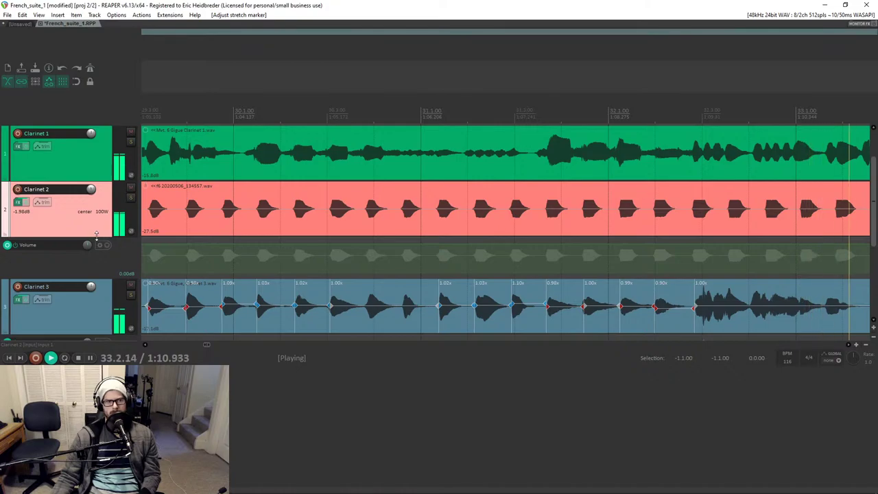
scroll(280, 225, "down", 5)
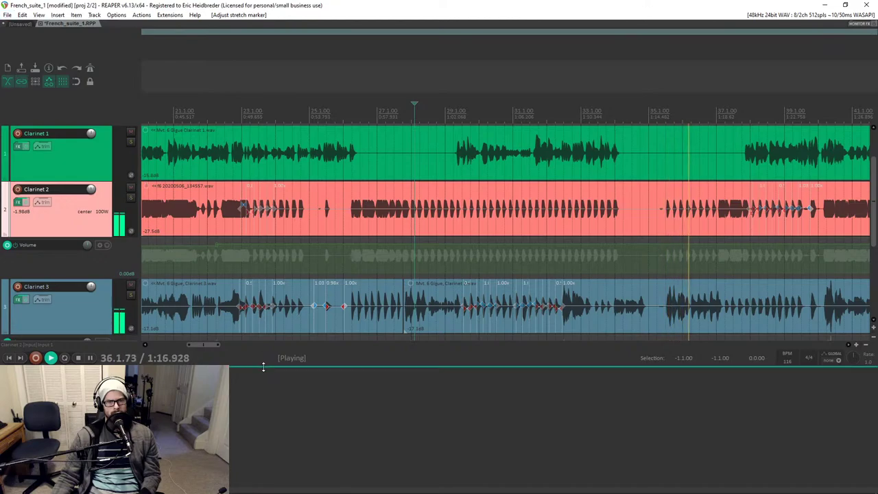
left_click_drag(263, 365, 267, 301)
left_click(76, 321)
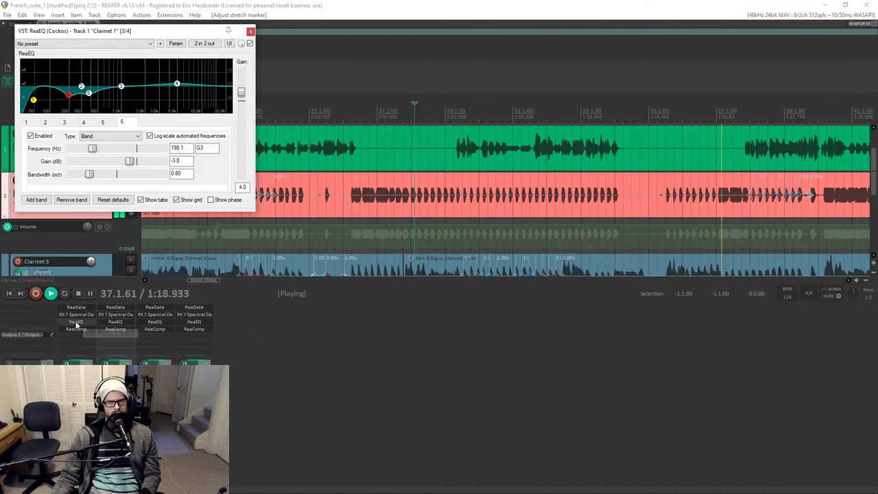
Set band 3 of Clarinet 1's ReaEQ to 1377.2 Hz with 1.4 dB gain and 1.00 octave bandwidth, and close the equalizer.
left_click(125, 88)
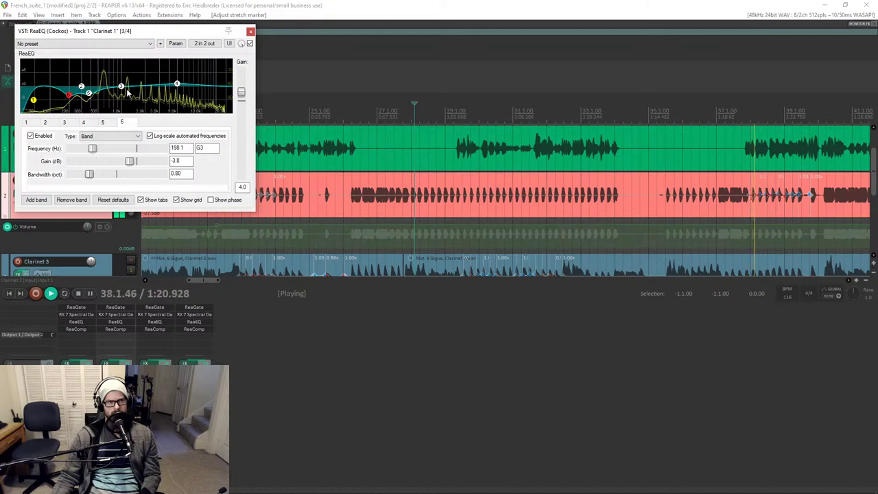
left_click_drag(126, 88, 130, 85)
scroll(129, 87, "down", 4)
scroll(130, 85, "down", 1)
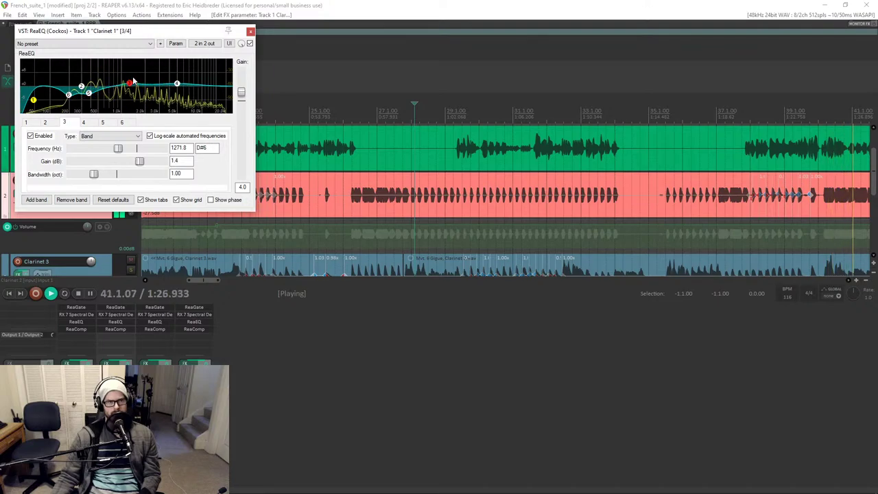
left_click_drag(129, 83, 136, 85)
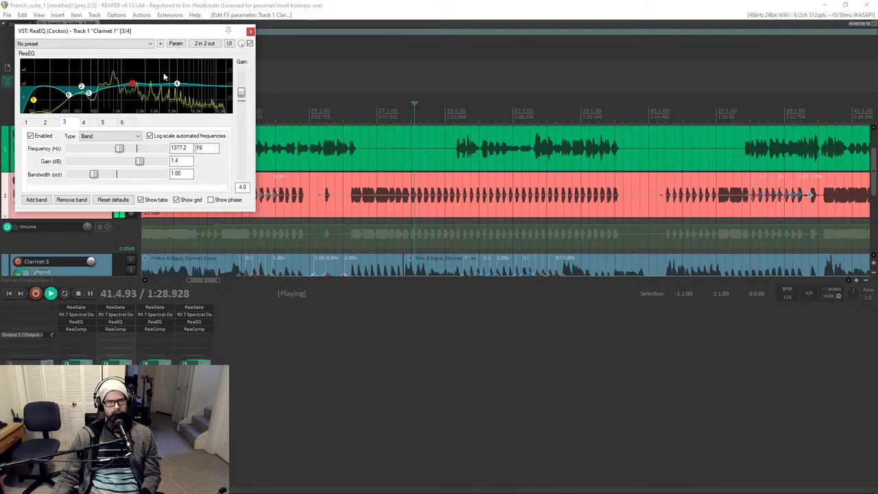
left_click(250, 33)
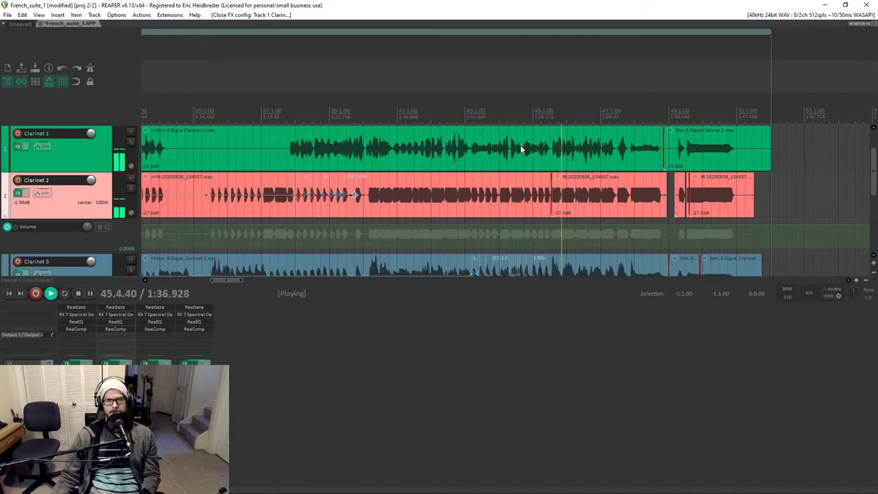
Play from Clarinet 1's re-entry late in bar 37, soloing Clarinet 1 briefly before listening to it with Clarinets 3 and 4.
left_click(291, 117)
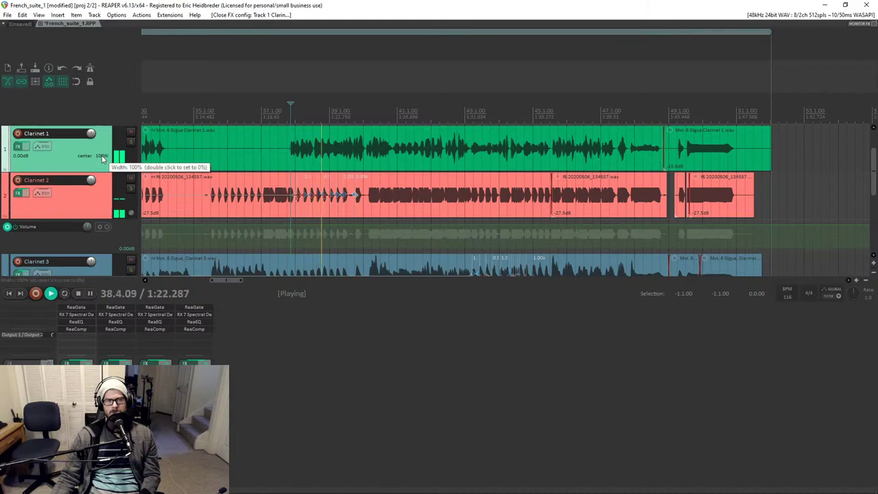
left_click(131, 142)
left_click(132, 142)
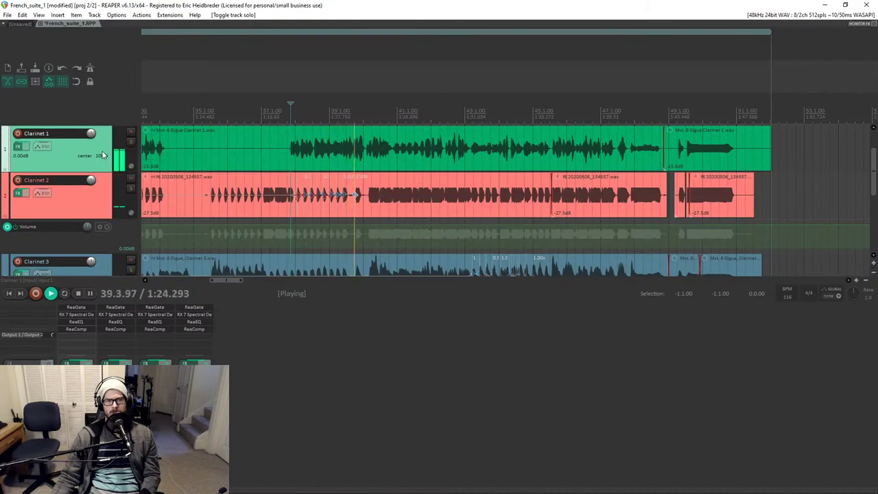
scroll(101, 152, "down", 2)
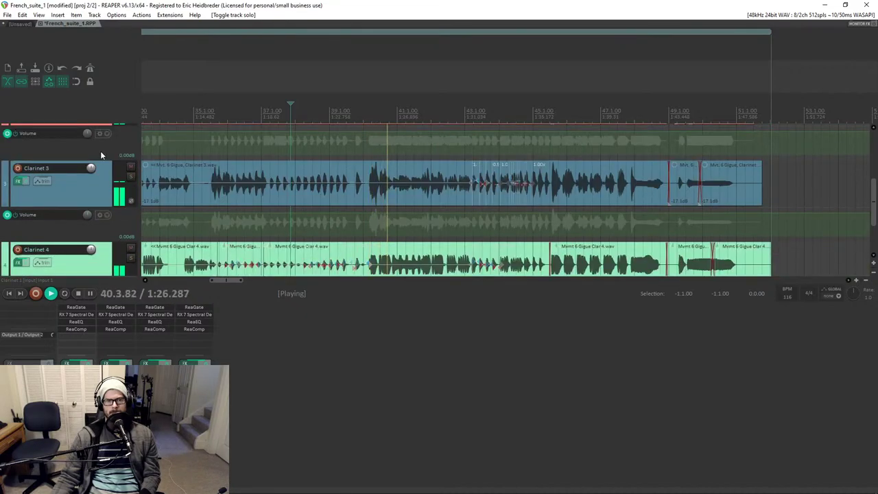
Show Clarinet 1's volume envelope, select the passage from 42.2.59 to 45.3.39 on its item, and play it.
scroll(101, 155, "up", 3)
scroll(100, 155, "down", 1)
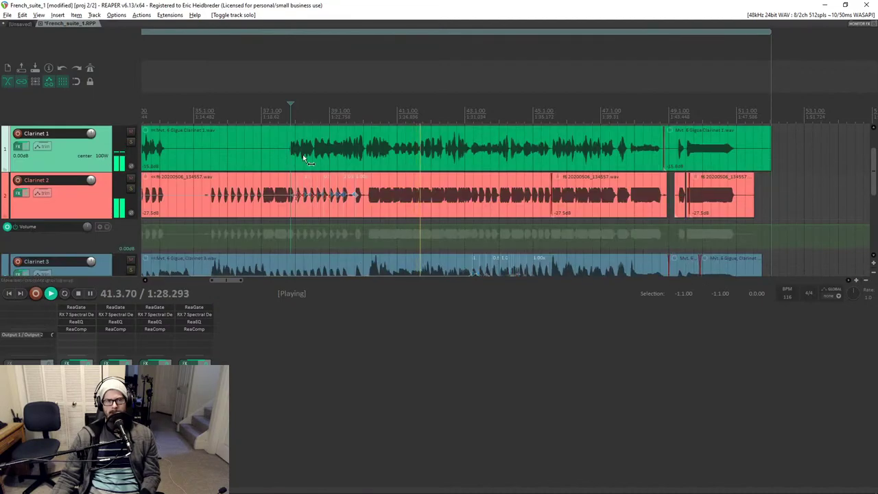
scroll(379, 123, "right", 2)
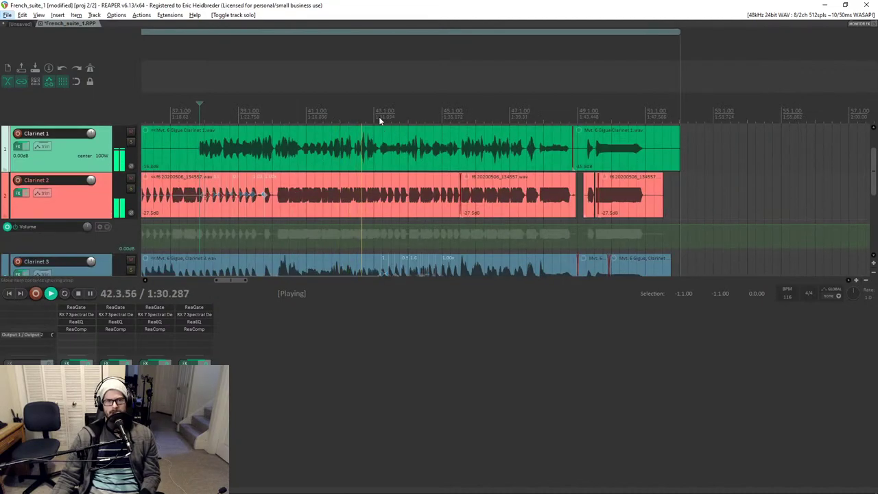
left_click(355, 114)
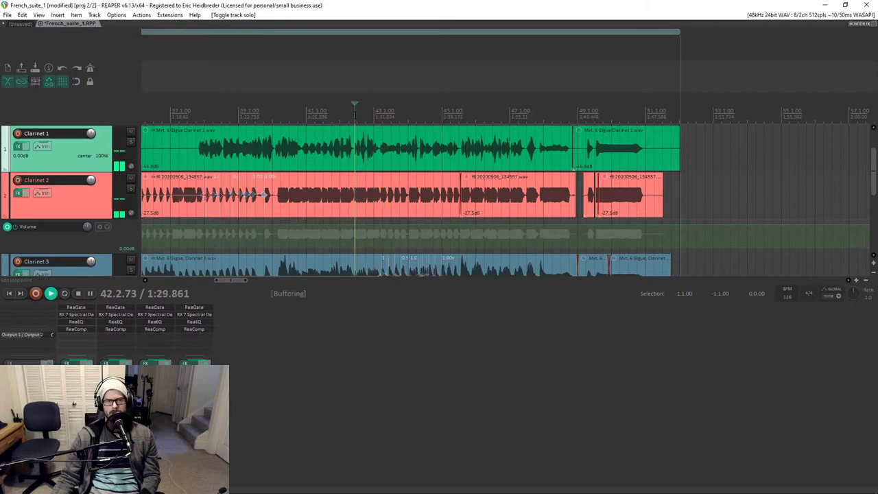
scroll(355, 115, "up", 4)
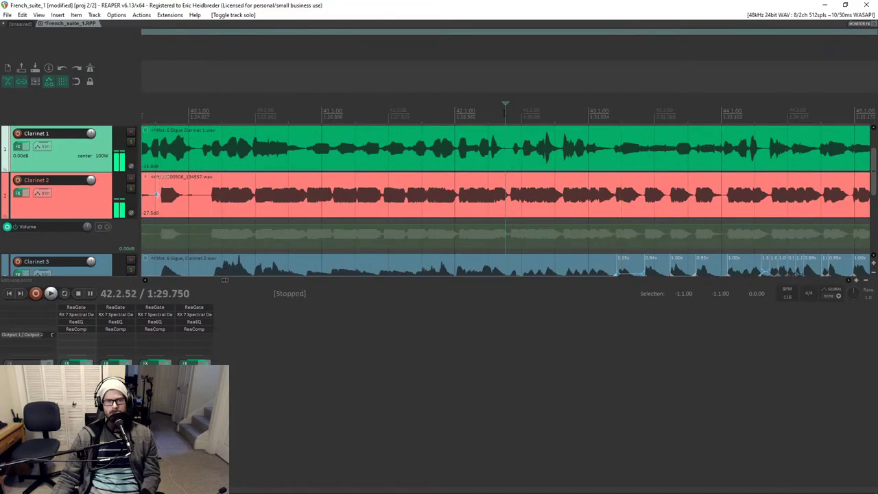
key("v")
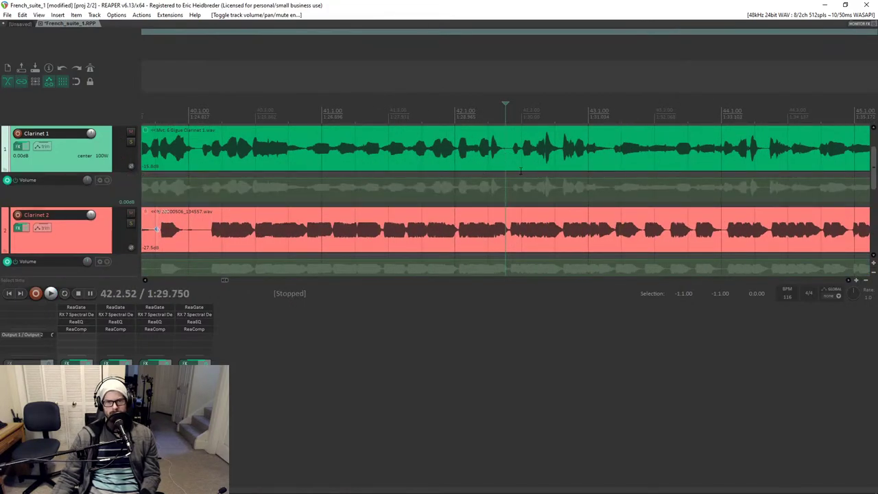
left_click_drag(509, 152, 717, 161)
key("space")
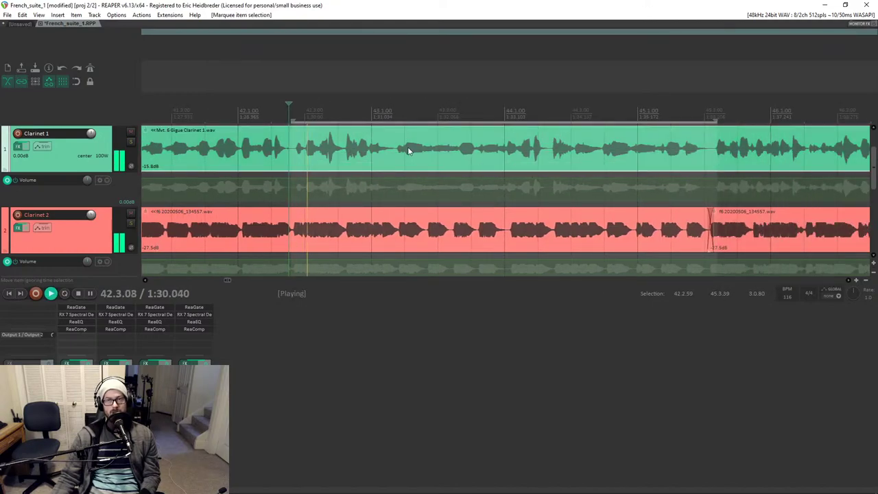
Raise Clarinet 1's volume envelope to +2.00 dB across the selected passage and replay from the start of the selection.
scroll(455, 154, "right", 3)
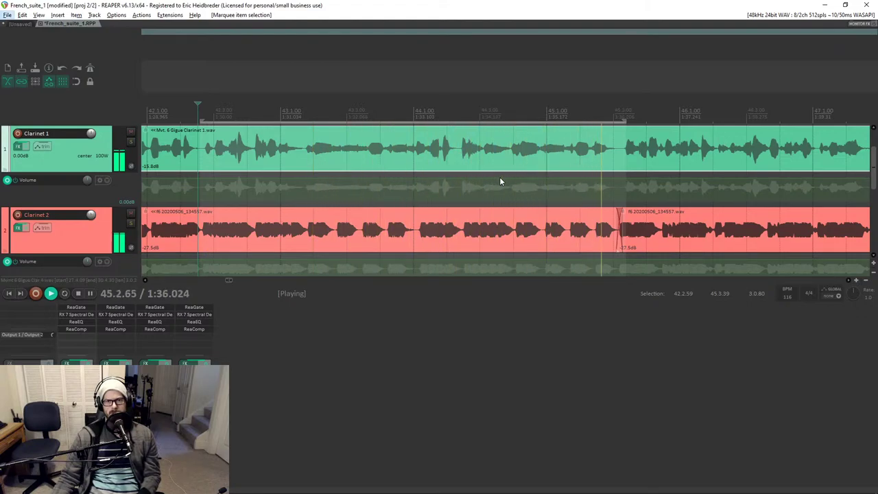
left_click_drag(502, 177, 501, 175)
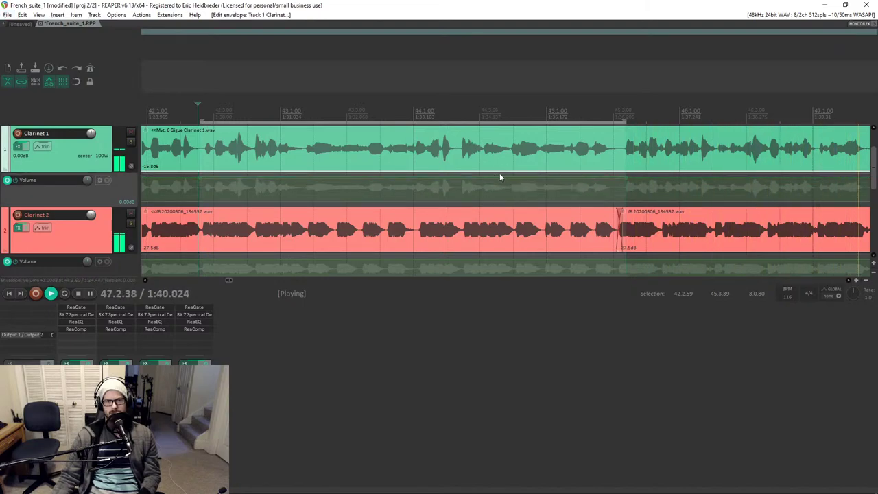
left_click(199, 105)
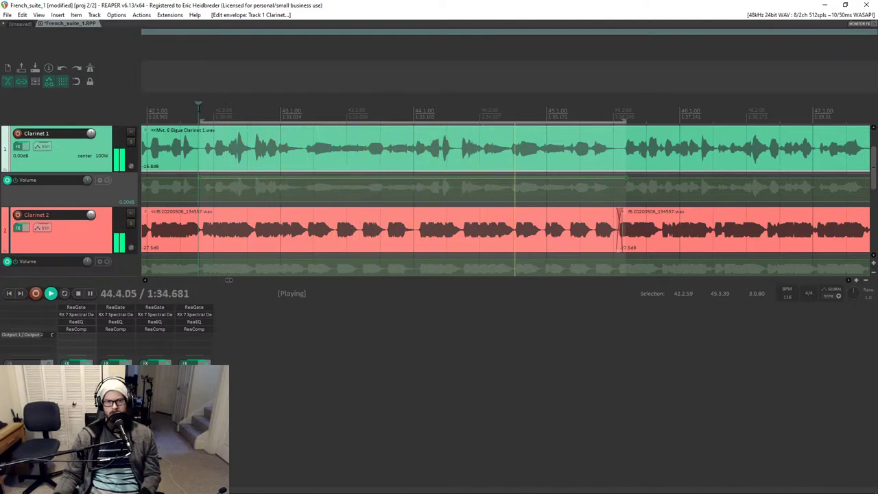
Clear the time selection and play through the closing bars of the Gigue.
left_click(460, 152)
scroll(460, 151, "down", 5)
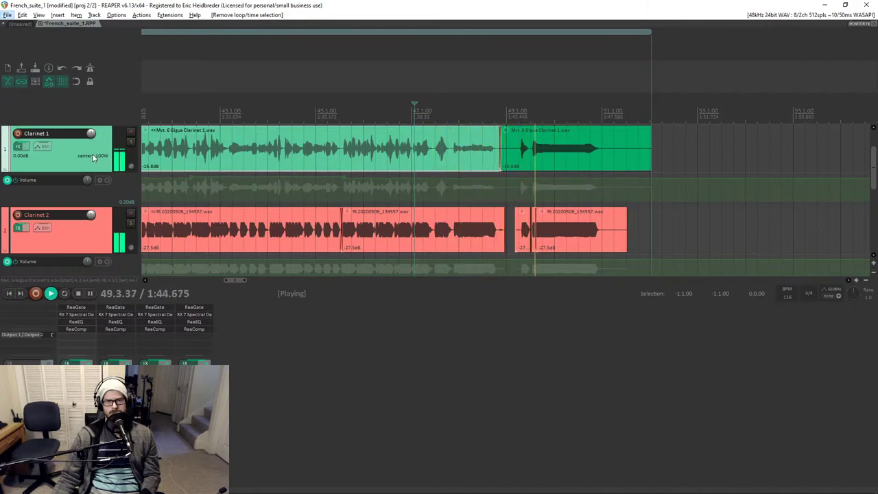
left_click(283, 148)
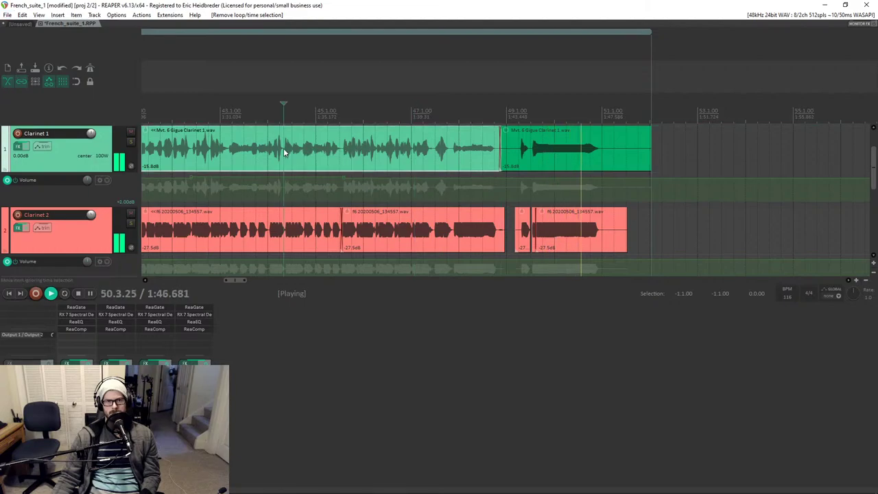
Deselect Clarinet 1's item with playback stopped past the end of the Gigue, and save the project.
scroll(283, 149, "down", 2)
left_click(598, 145)
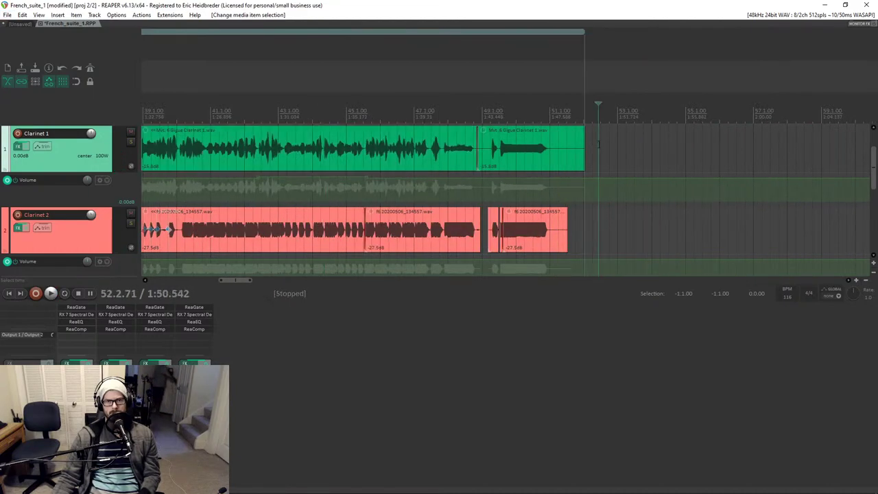
key("ctrl+s")
Go to the Mvmt 5 Bourrée region and listen from just before its opening notes, following Clarinets 2 and 3.
key("Right")
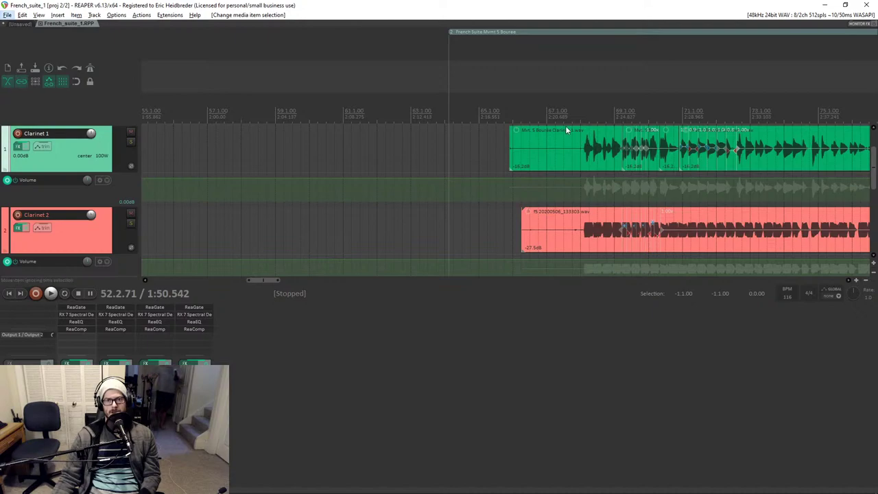
key("space")
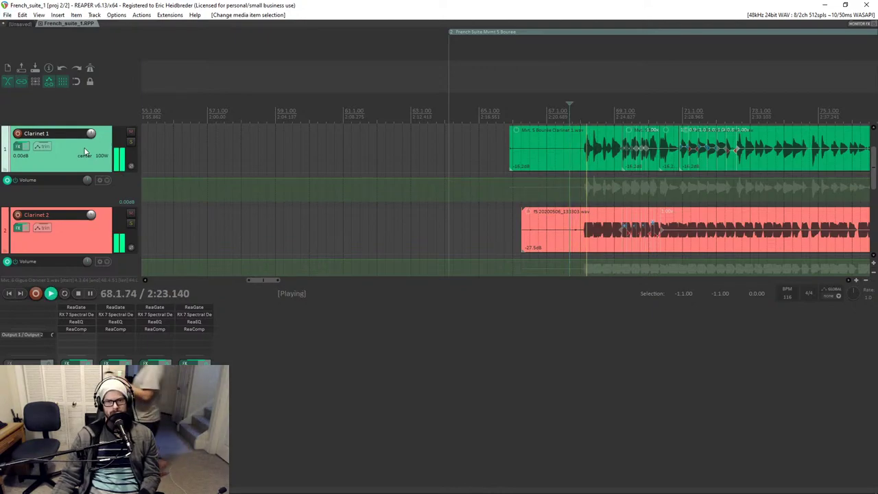
scroll(84, 148, "down", 2)
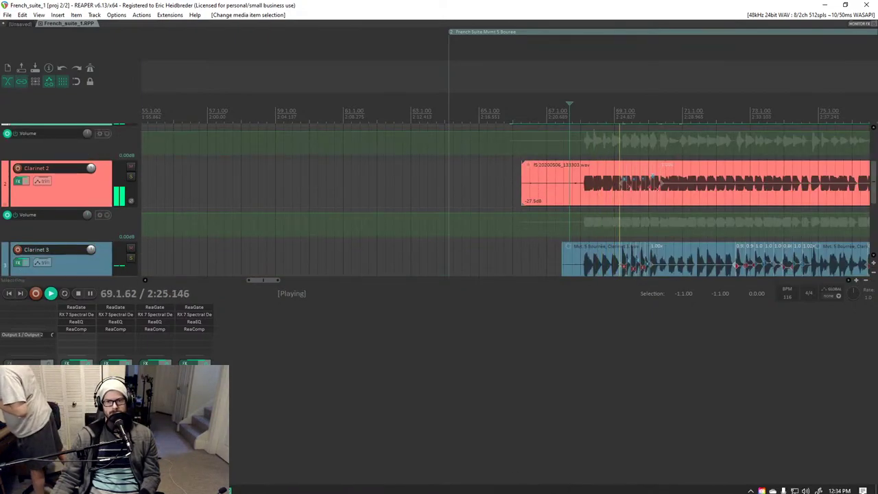
scroll(516, 188, "right", 3)
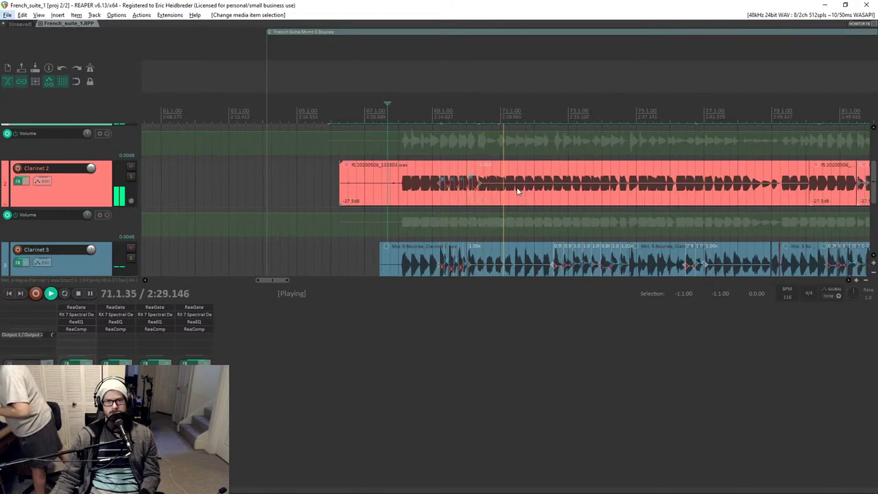
scroll(517, 187, "right", 2)
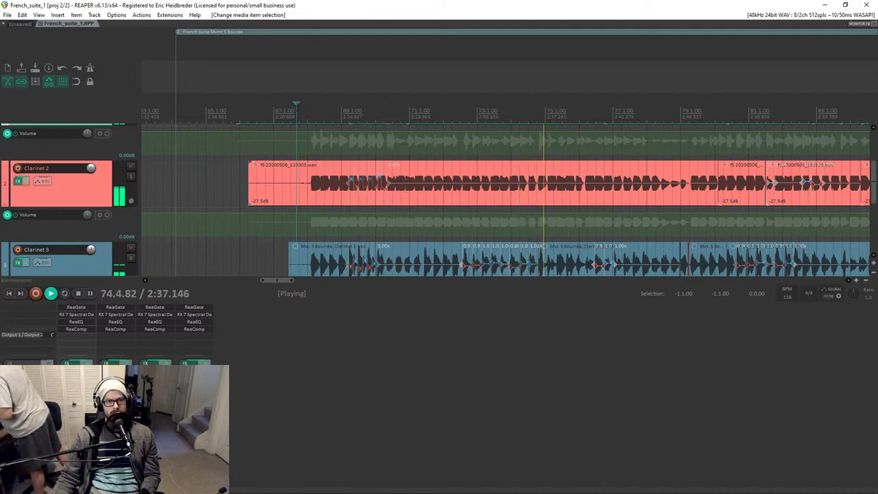
scroll(391, 168, "right", 10)
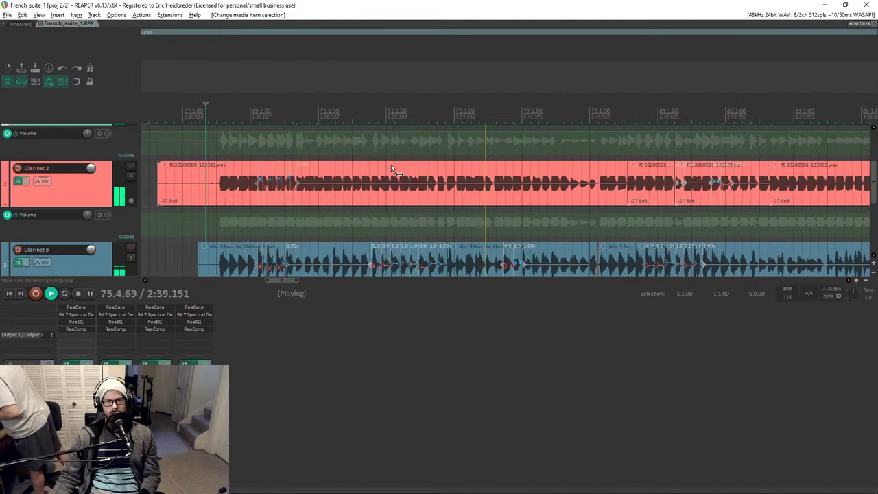
scroll(391, 165, "left", 10)
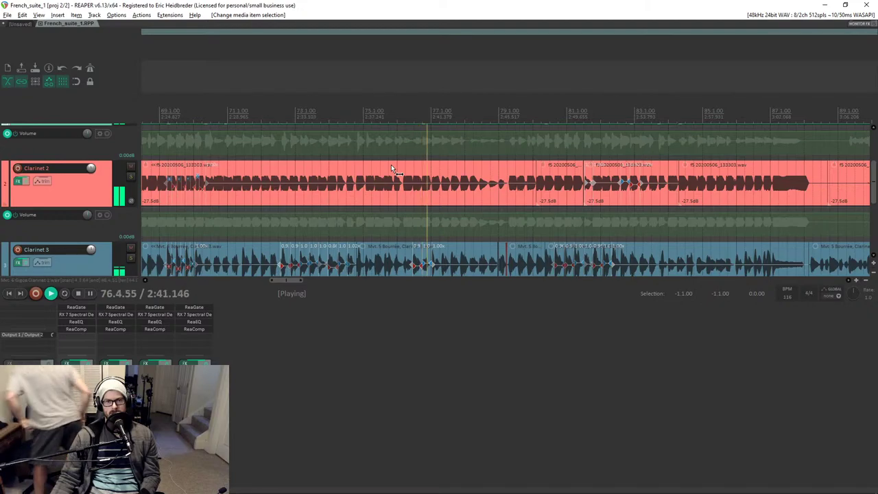
Replay the Bourrée from 67.4.41, stop playback, and look ahead over its remaining sections before returning to the opening.
left_click(393, 116)
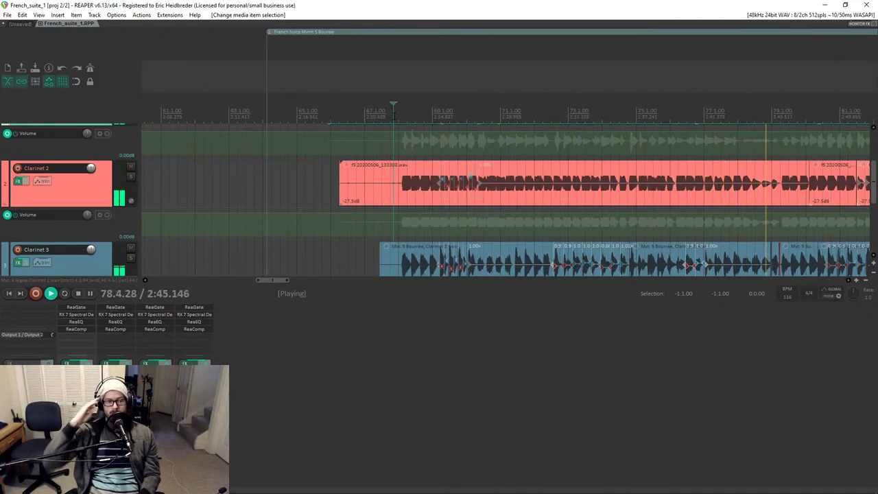
key("space")
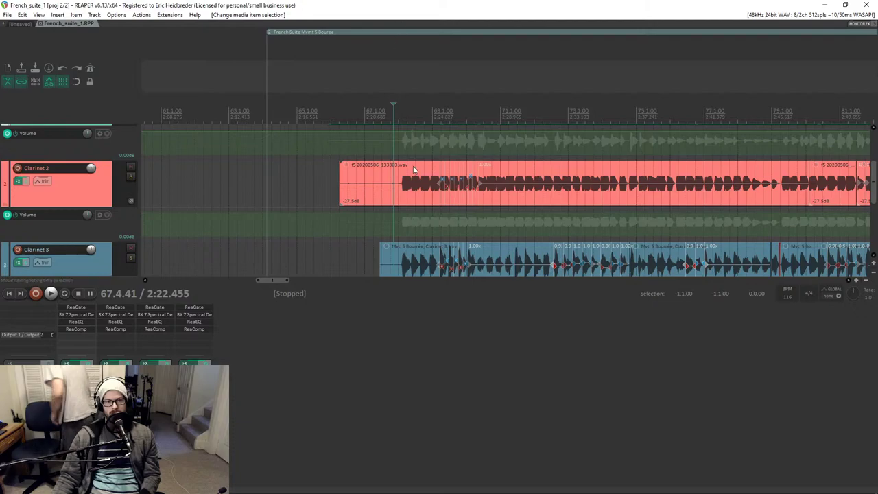
scroll(412, 170, "right", 5)
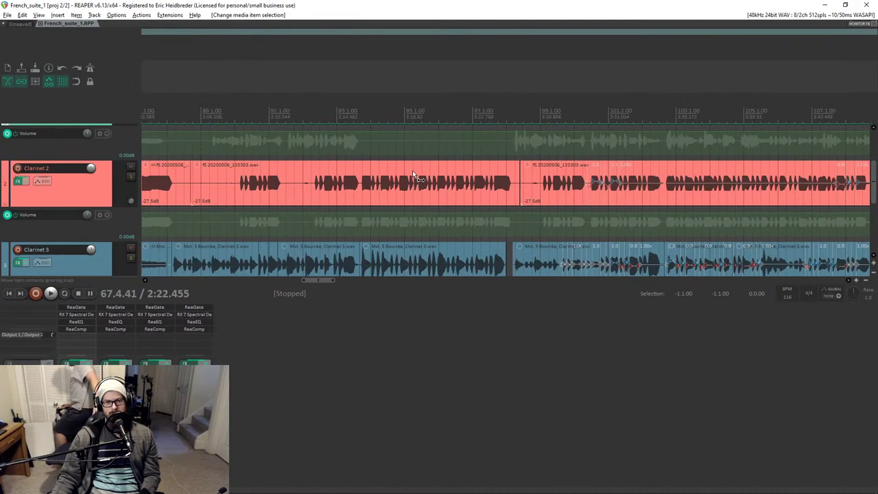
scroll(413, 170, "left", 5)
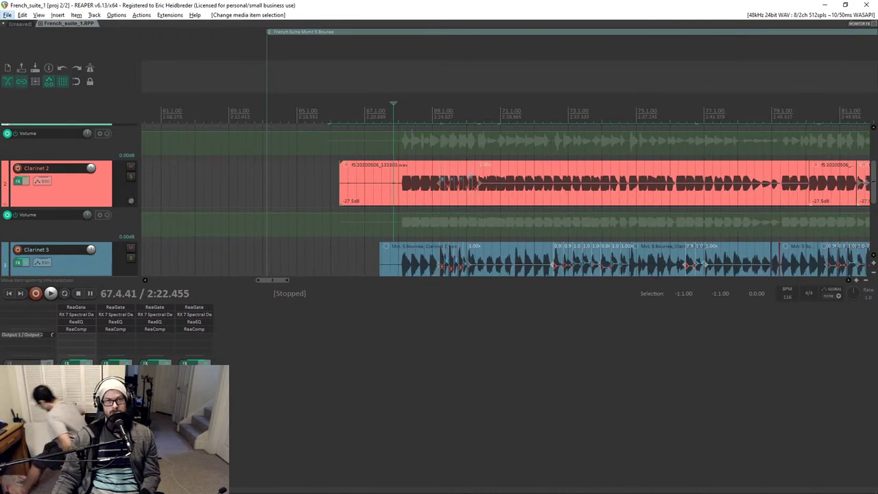